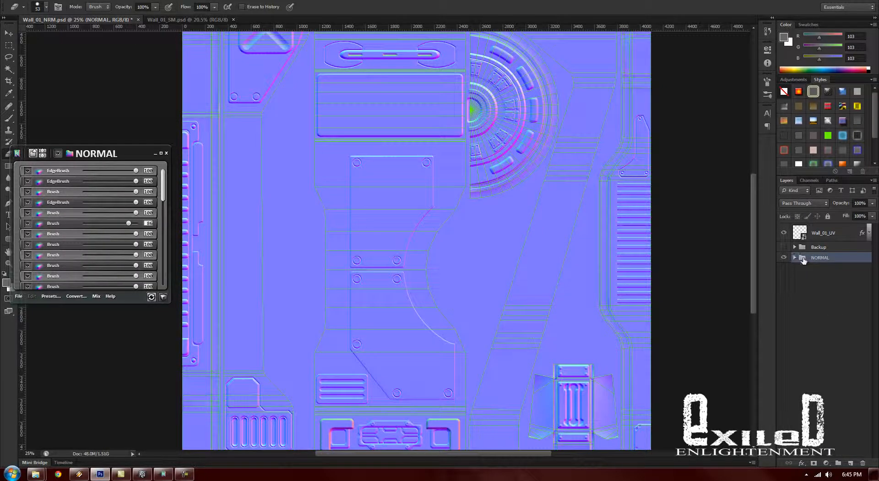
- Add a new blank layer and merge it with the NORMAL group into a single flattened layer
click(795, 257)
click(795, 257)
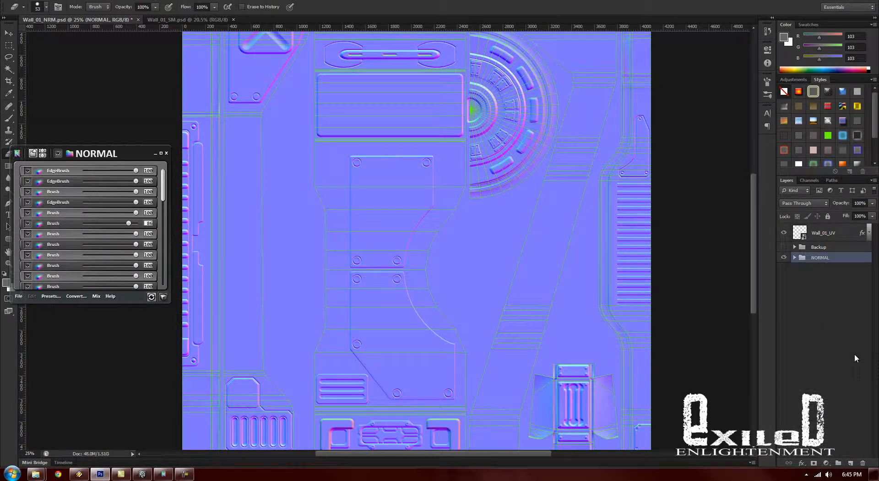
click(851, 463)
shift+click(822, 277)
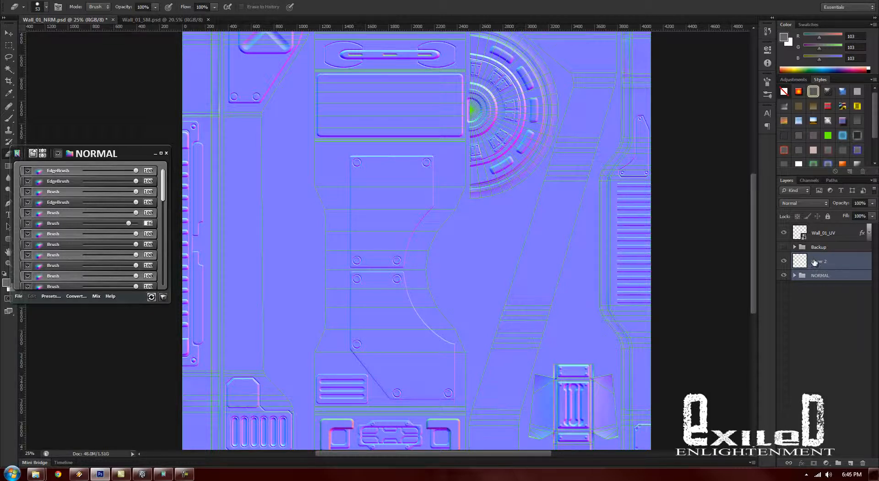
right_click(814, 261)
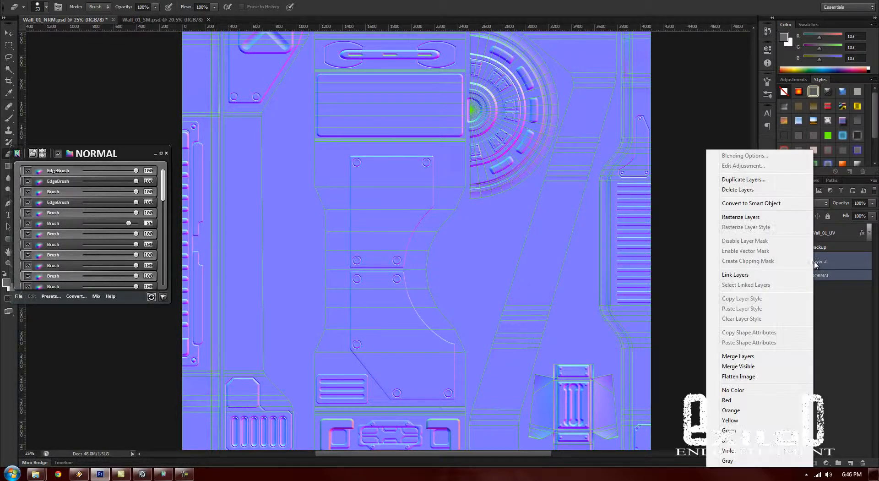
click(753, 357)
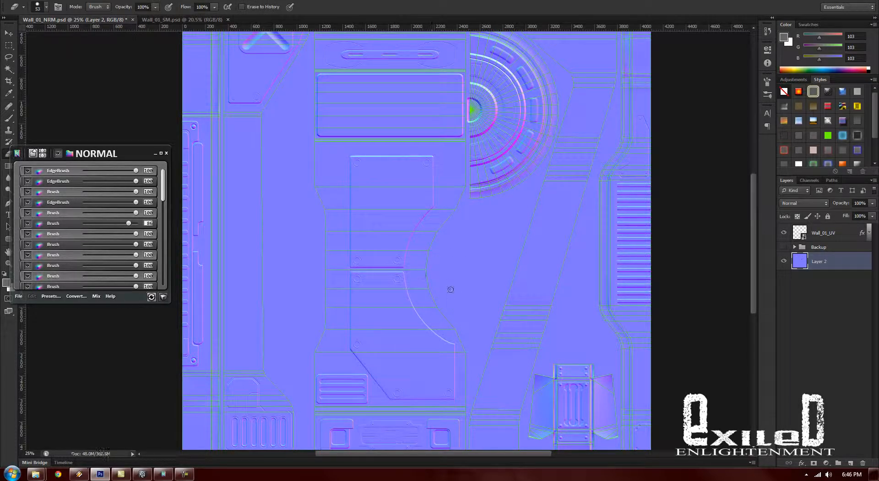
- Minimize the floating NORMAL layer window and hide the Wall_01_UV wireframe layer
drag(433, 308, 457, 330)
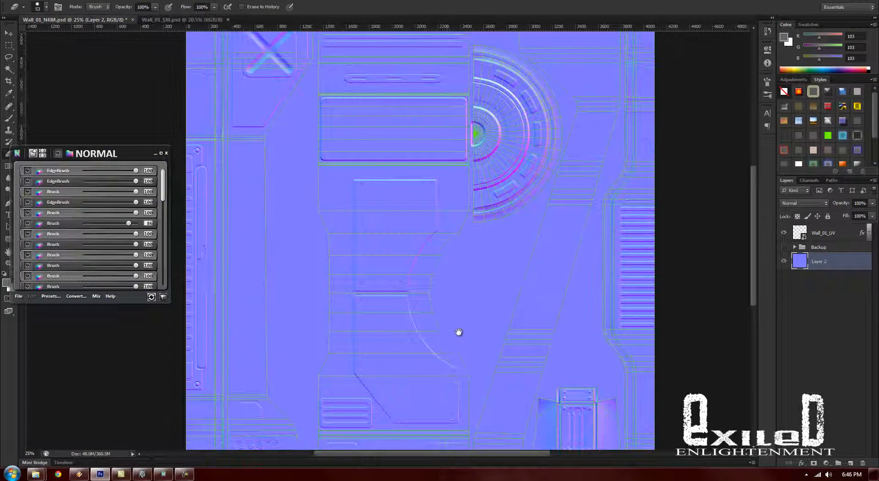
click(155, 154)
drag(532, 230, 514, 275)
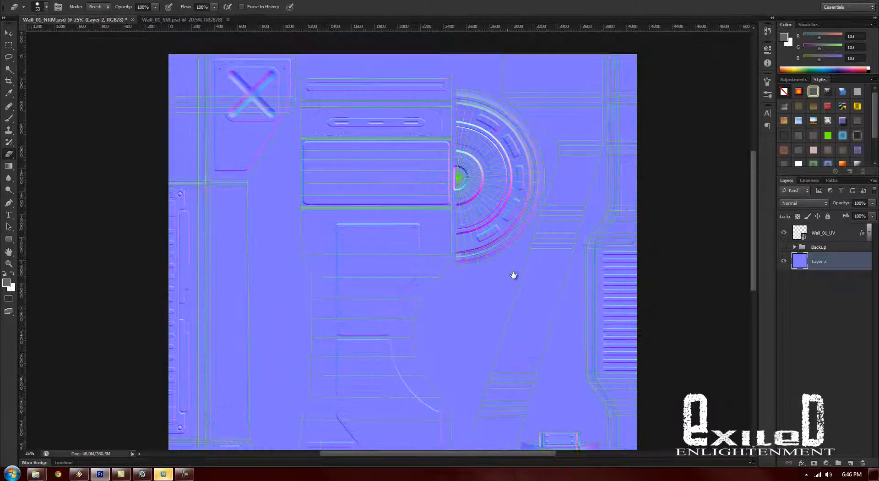
click(784, 232)
mouse_move(513, 245)
mouse_down()
mouse_move(539, 255)
mouse_move(526, 255)
mouse_move(506, 202)
mouse_move(498, 248)
mouse_up()
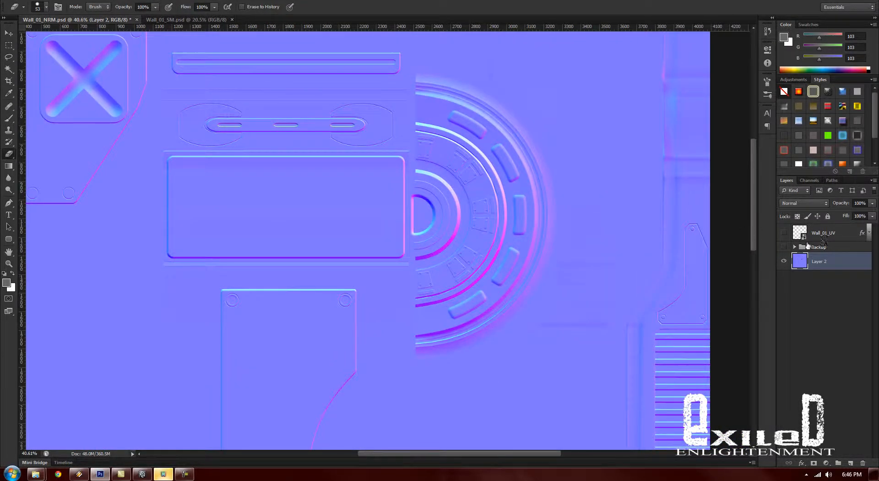
- Show the Backup group's source shapes over the normal map for comparison and hide them again
click(784, 248)
drag(538, 377, 524, 411)
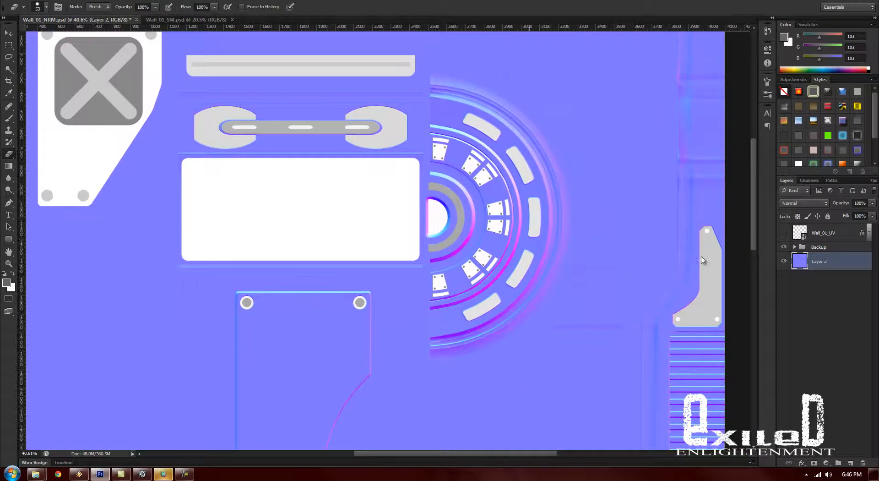
click(784, 247)
- Examine the merged normal map's panels, circular detail and vents across the whole canvas
drag(477, 359, 570, 378)
drag(619, 395, 538, 384)
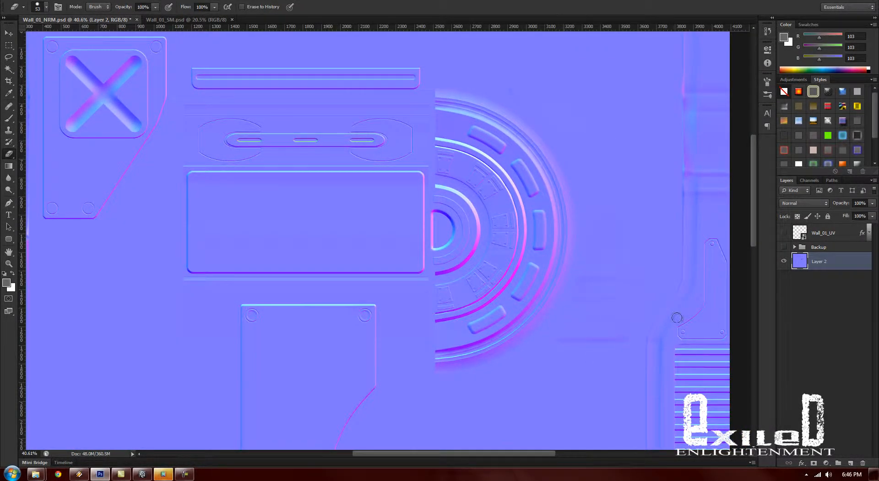
alt+click(568, 377)
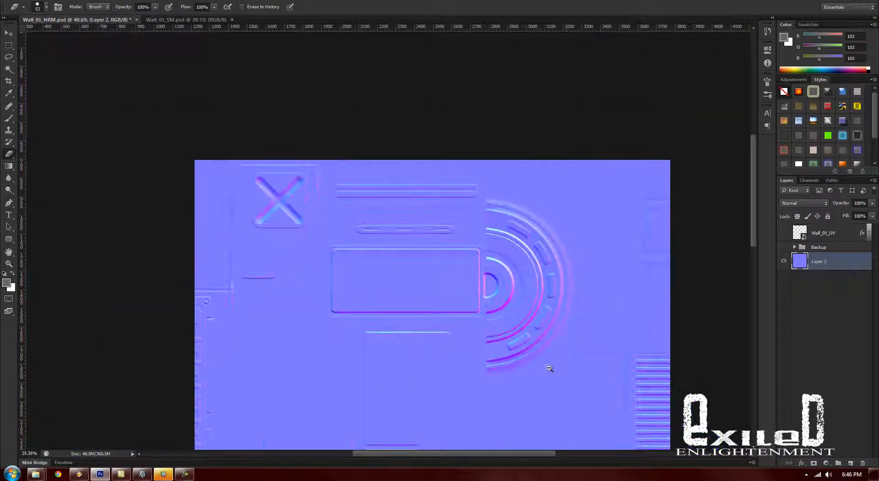
drag(555, 402, 525, 262)
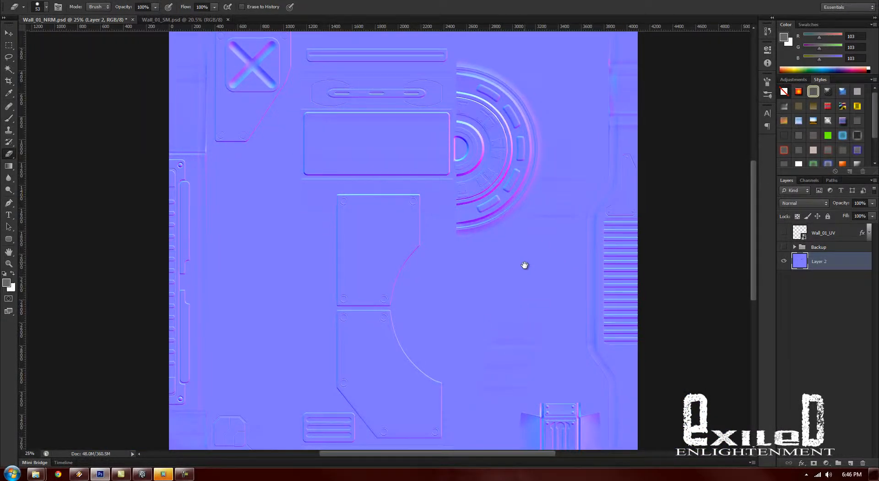
drag(542, 303, 532, 302)
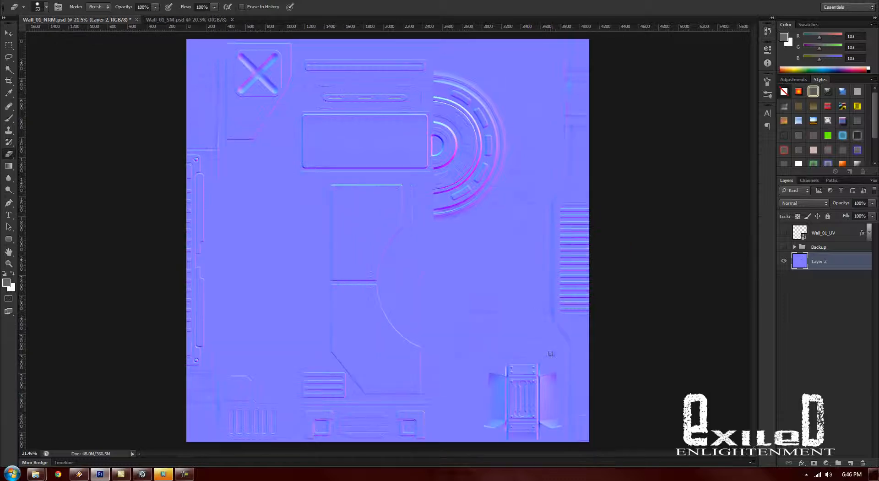
drag(492, 283, 503, 286)
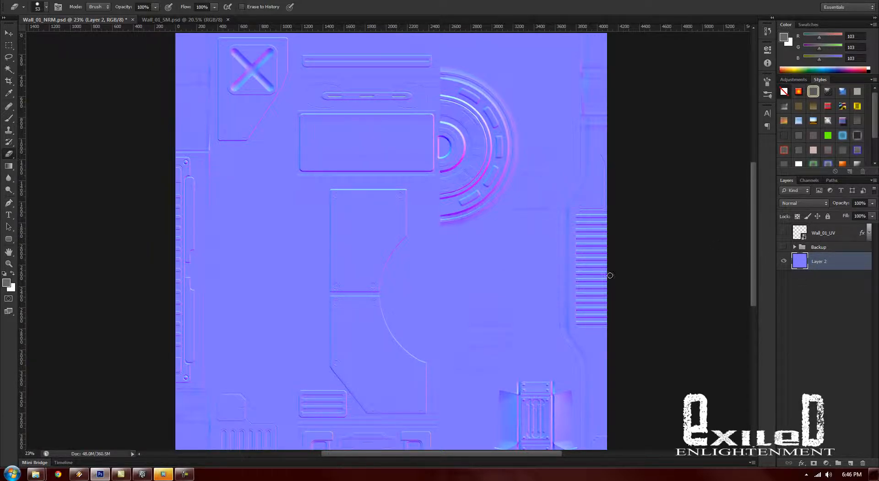
drag(374, 184, 385, 196)
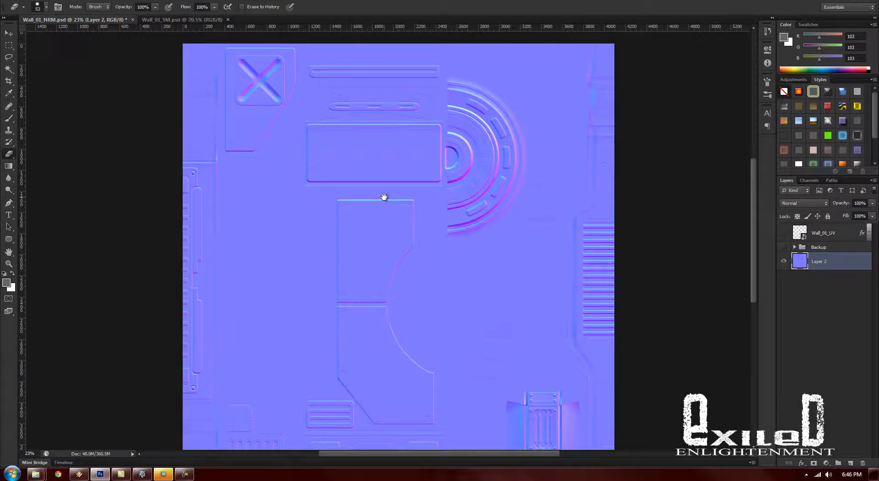
mouse_move(481, 361)
mouse_down()
mouse_move(467, 314)
mouse_move(483, 343)
mouse_up()
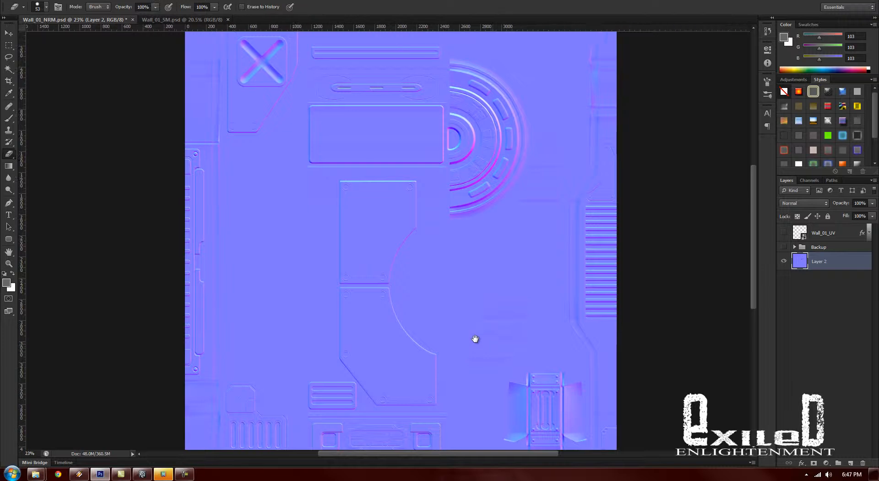
scroll(496, 217, down, 1)
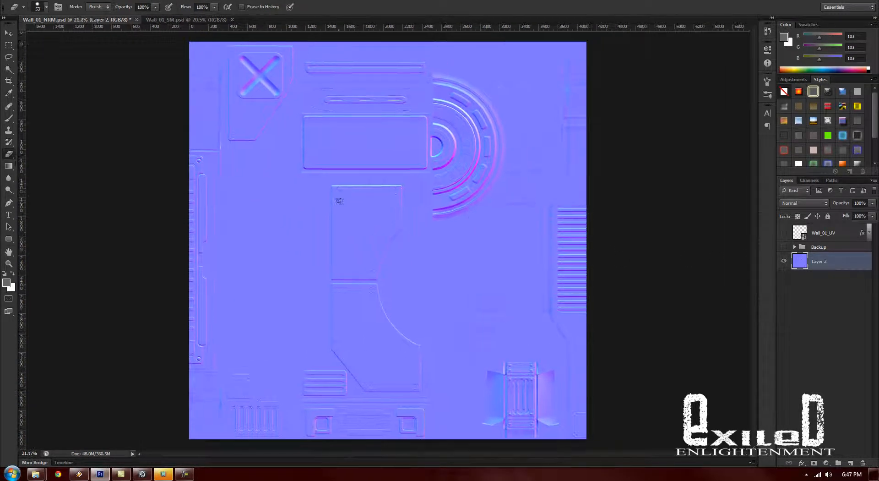
key(alt+f)
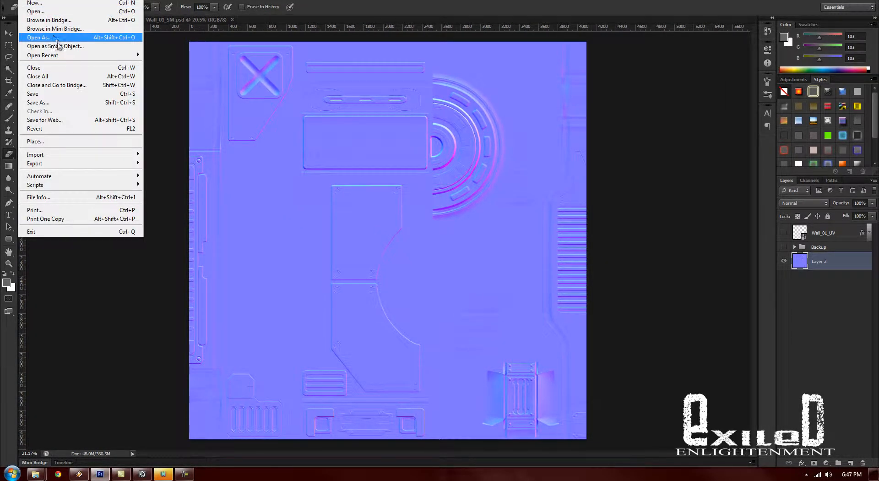
click(63, 102)
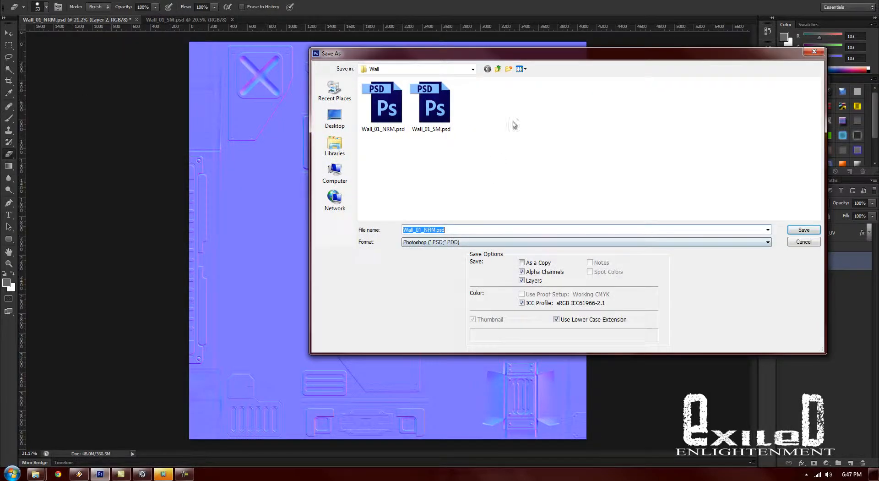
drag(711, 397, 715, 436)
click(219, 188)
click(221, 168)
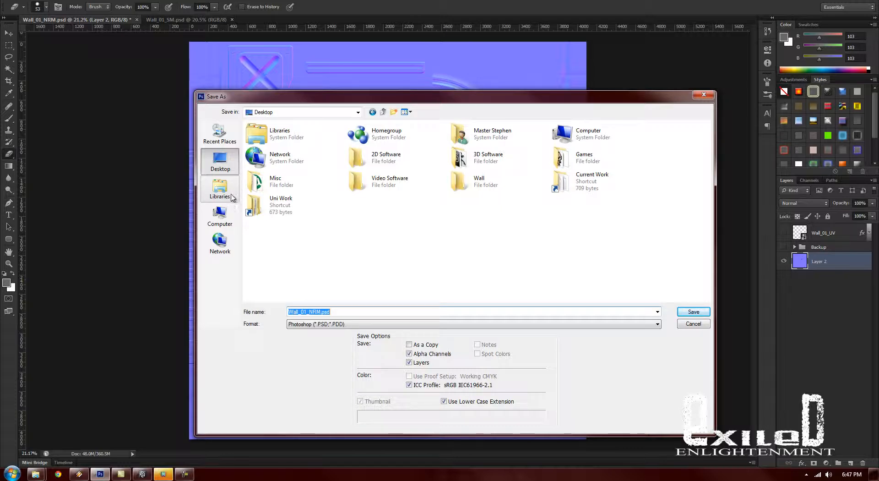
click(230, 195)
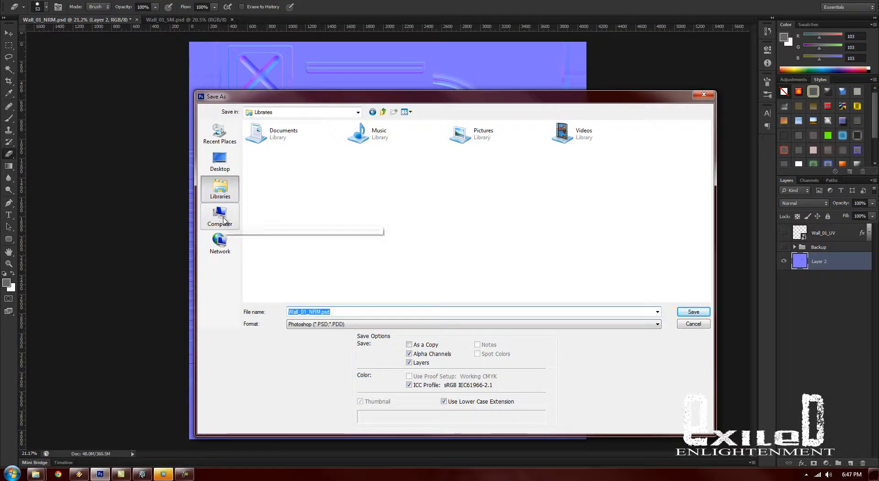
drag(305, 88, 272, 75)
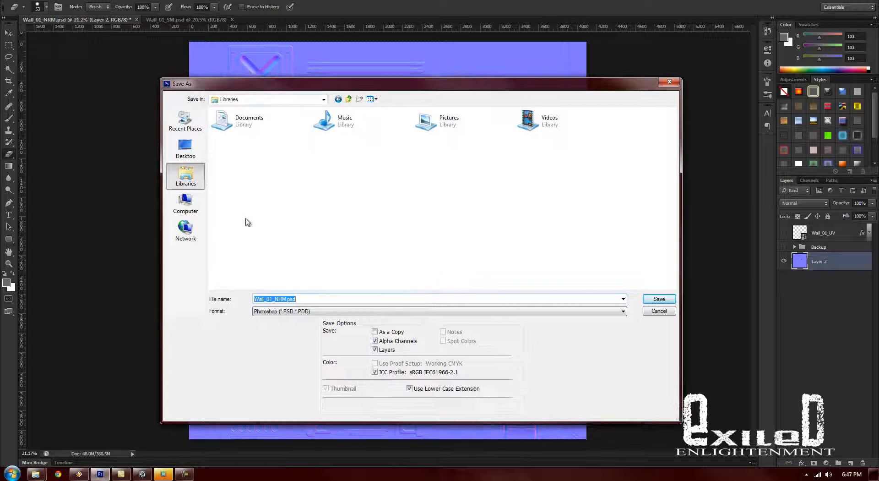
click(242, 122)
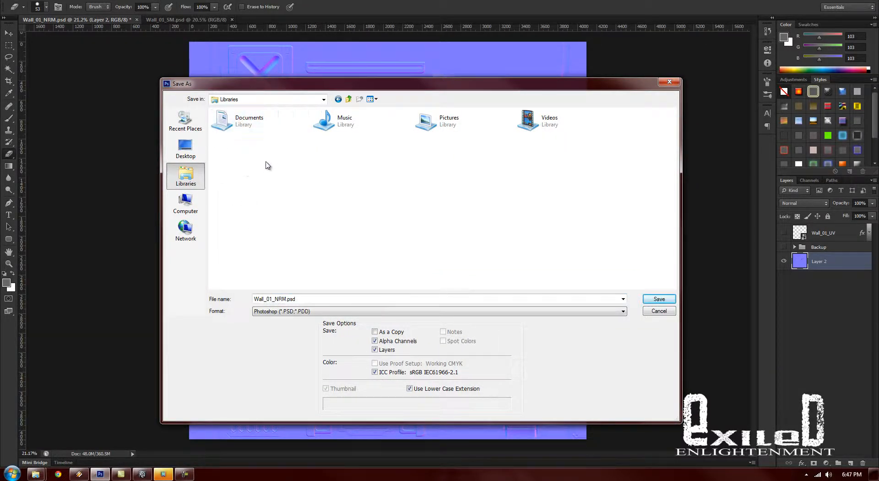
double_click(247, 124)
double_click(245, 124)
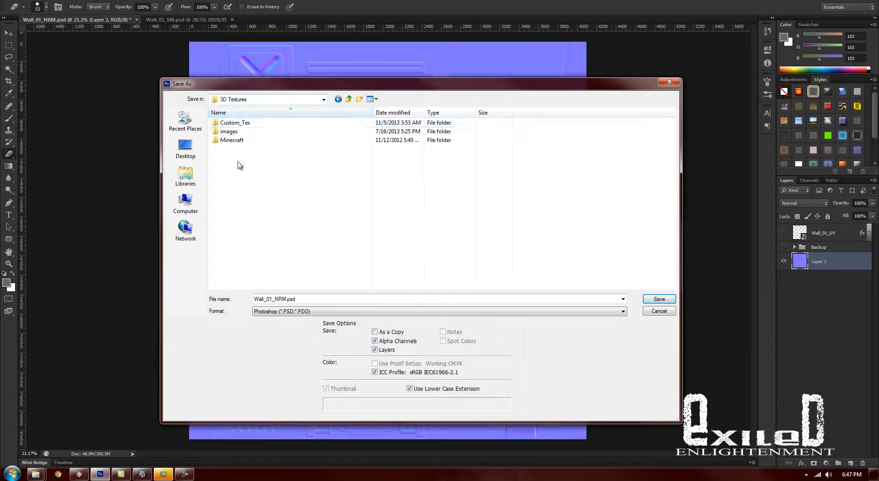
double_click(239, 132)
double_click(243, 153)
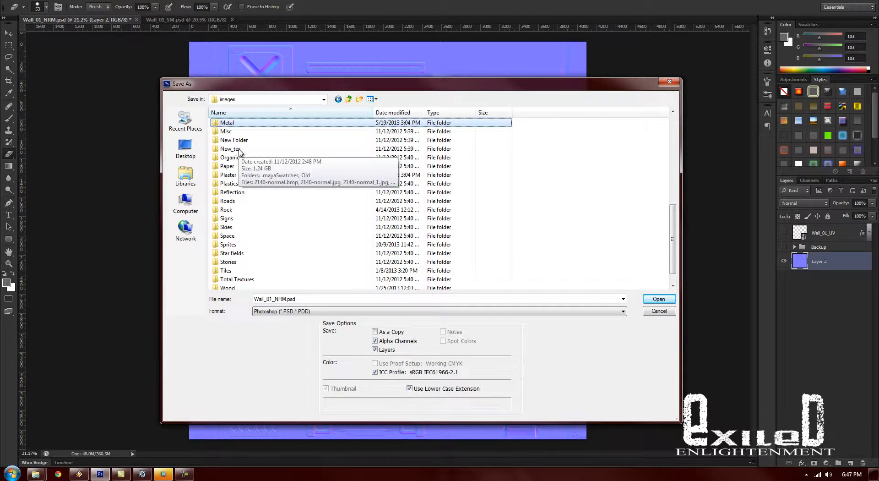
double_click(239, 152)
click(350, 312)
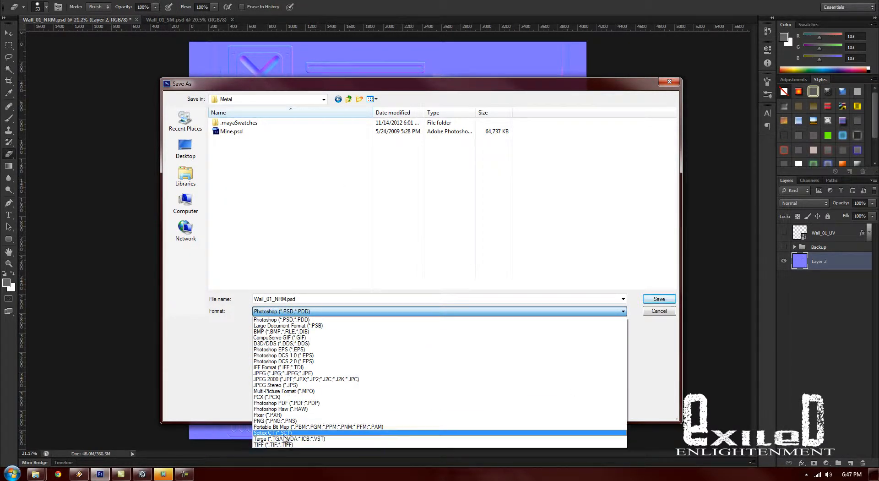
click(346, 232)
key(Escape)
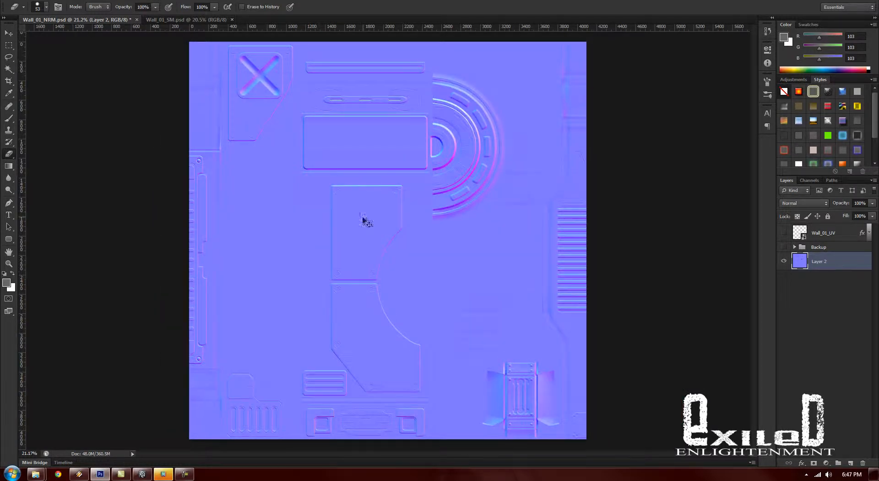
- Start opening a file and browse to the Metal folder inside the Documents library's 3D Textures images folder
key(ctrl+o)
click(187, 151)
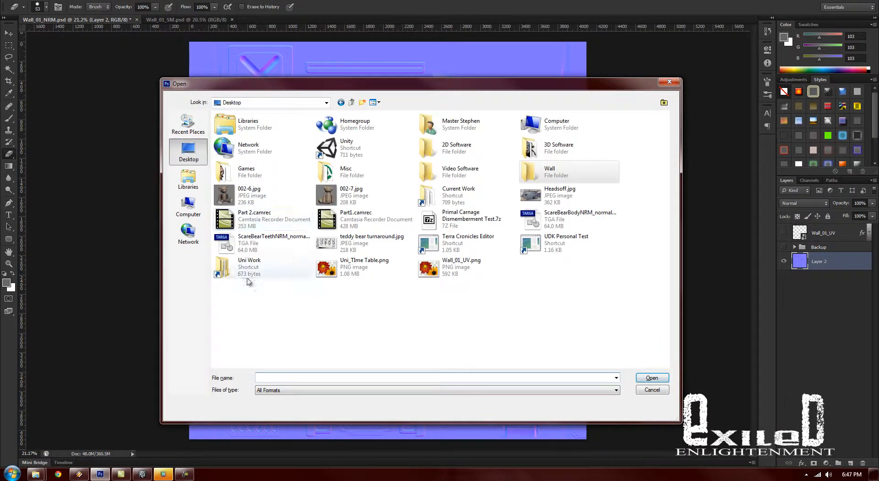
click(188, 178)
double_click(249, 125)
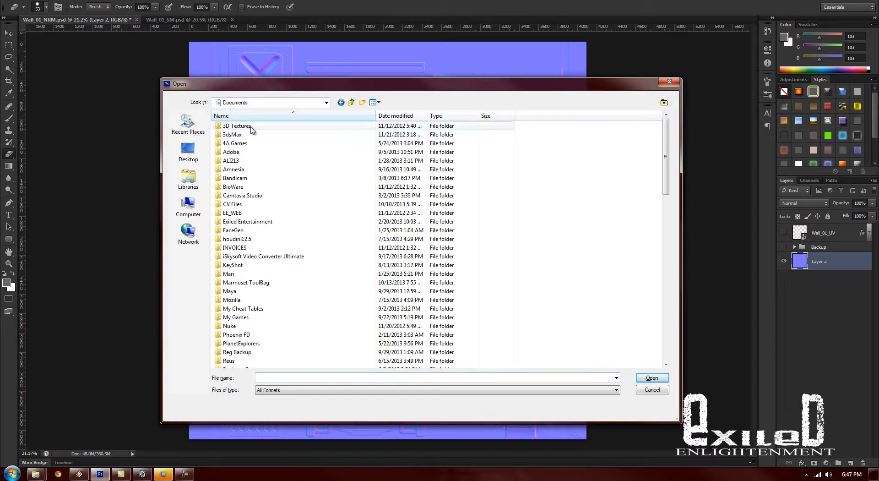
double_click(250, 133)
double_click(249, 133)
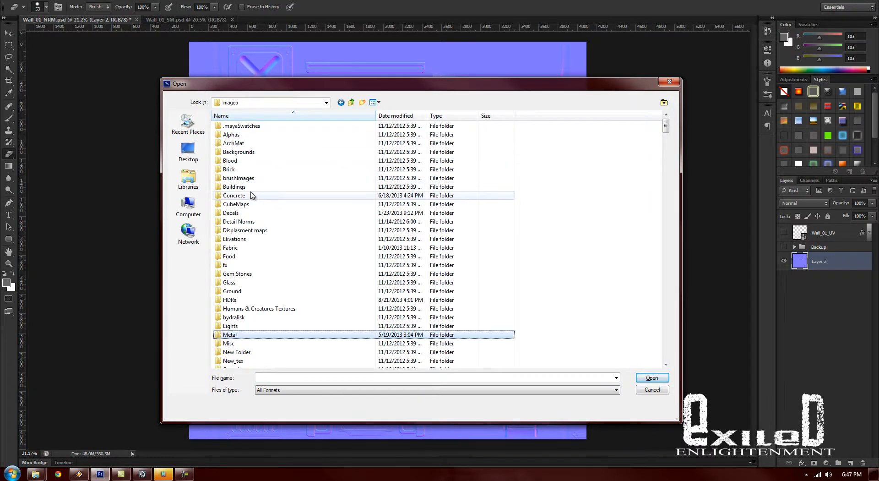
double_click(246, 338)
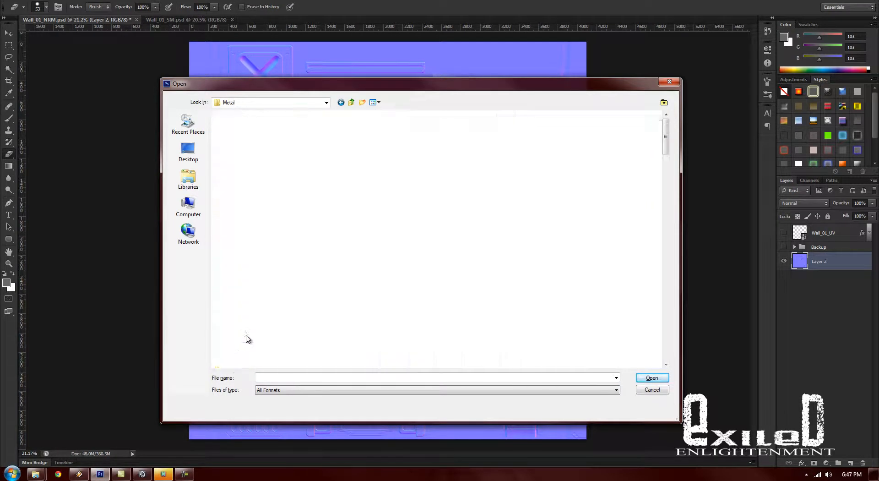
- Display the Metal folder's files as extra large icons
click(359, 389)
click(375, 102)
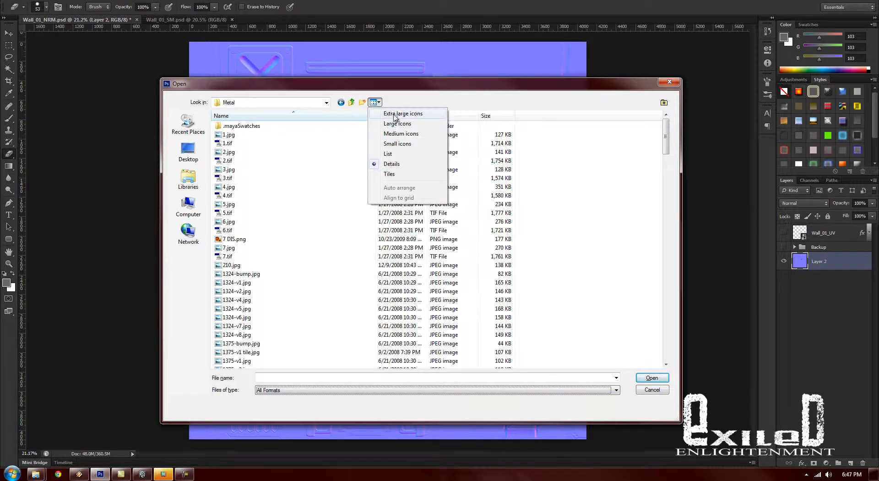
click(395, 118)
- Look through the Metal folder's texture thumbnails for a worn painted metal surface
click(626, 333)
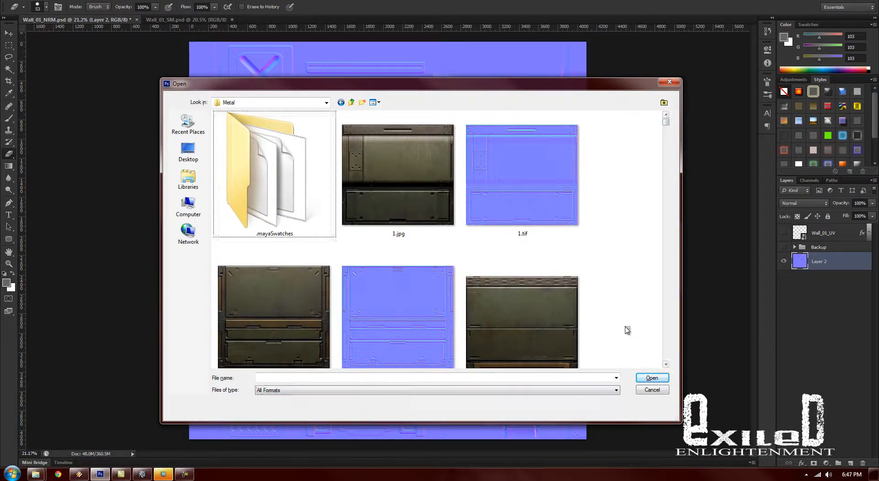
click(667, 364)
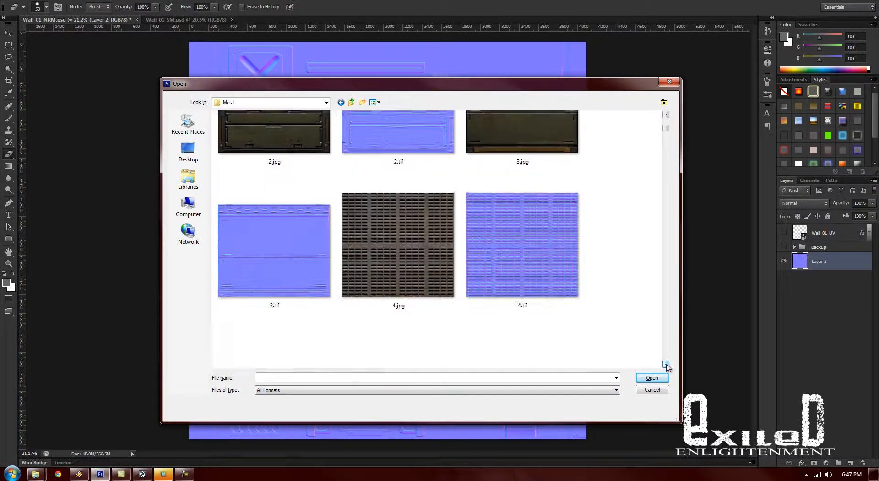
click(667, 366)
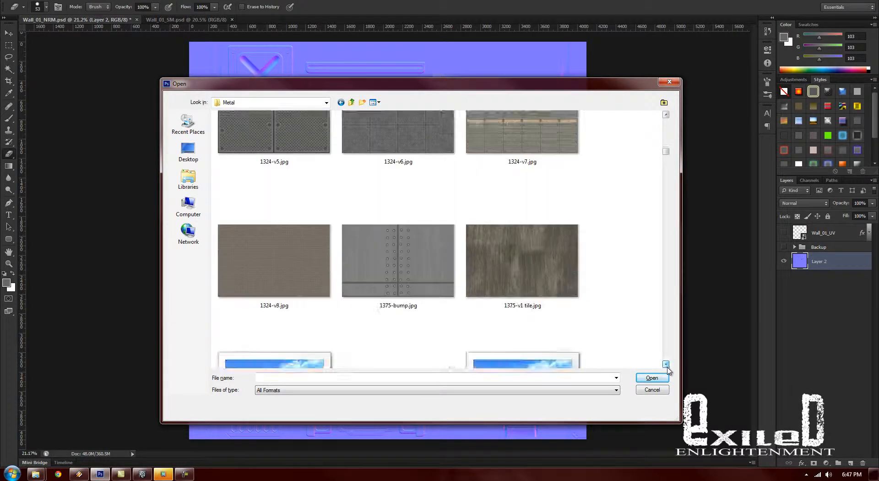
click(667, 365)
click(668, 366)
click(668, 366)
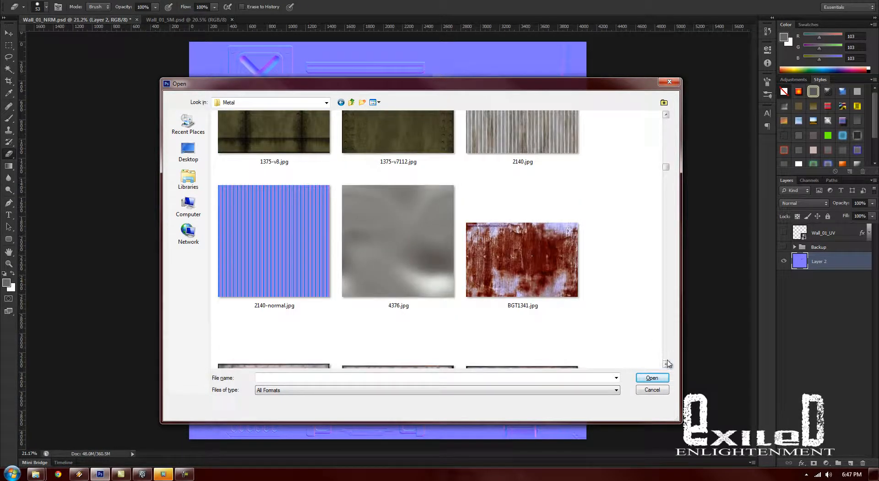
click(667, 365)
click(667, 365)
click(668, 366)
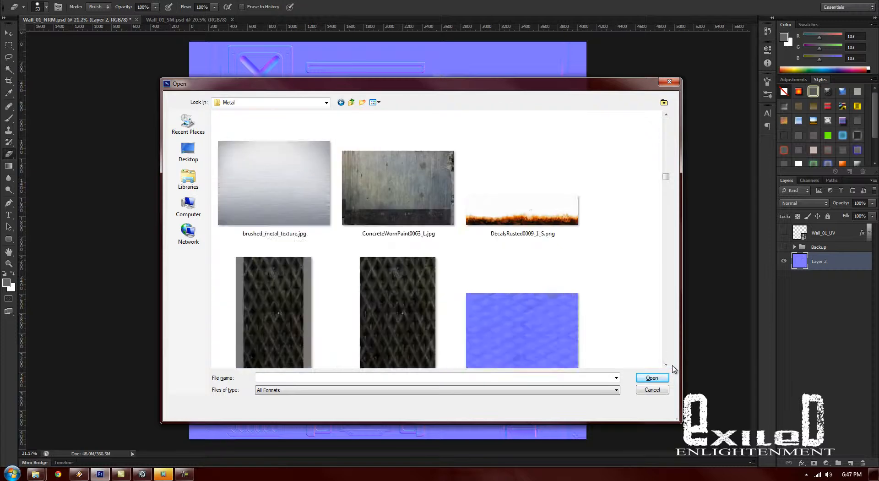
click(668, 365)
click(668, 365)
click(668, 365)
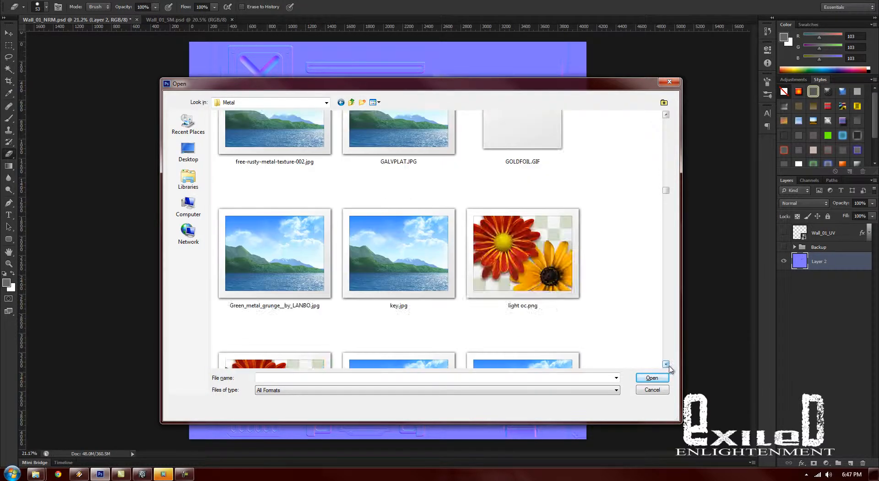
click(668, 365)
click(668, 365)
click(668, 366)
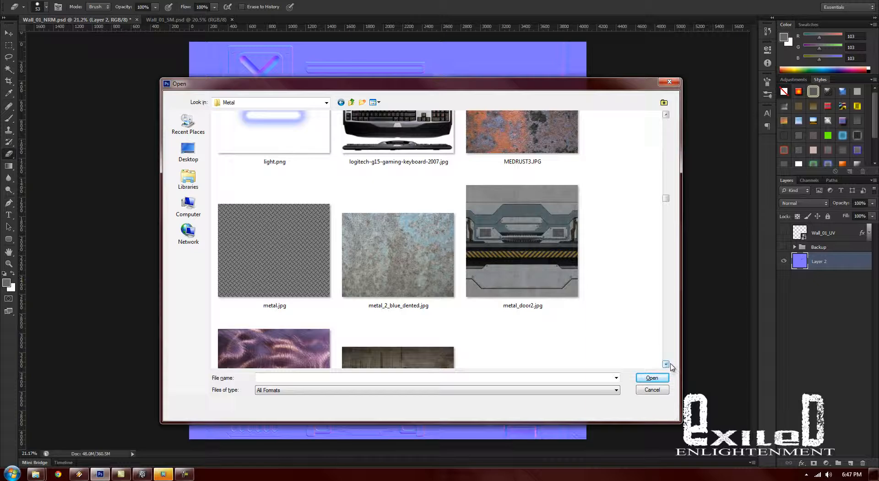
click(665, 365)
click(666, 365)
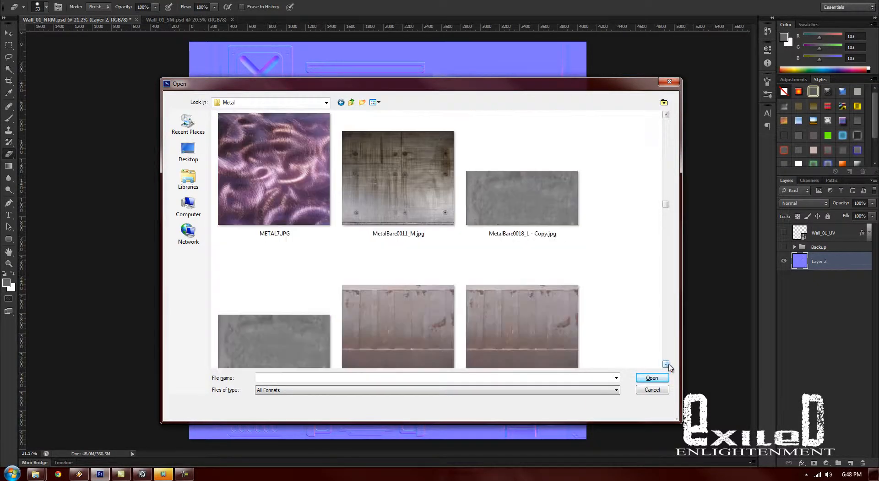
click(666, 364)
click(665, 365)
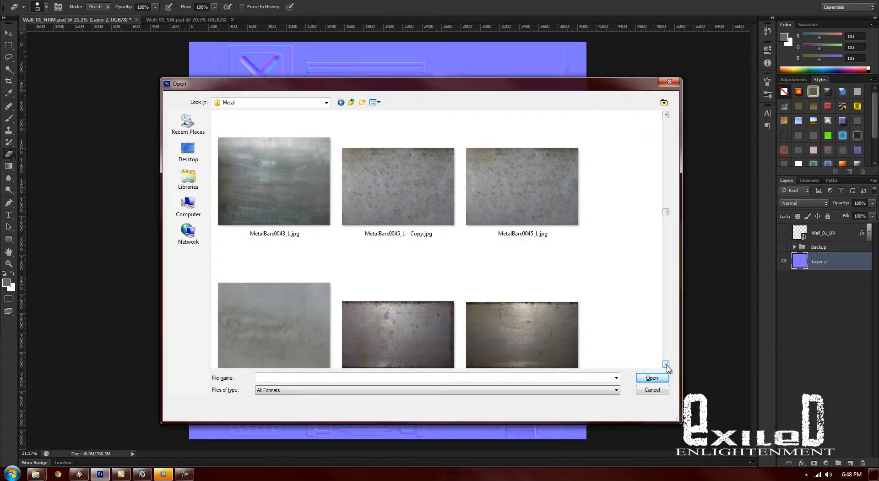
click(666, 365)
click(666, 364)
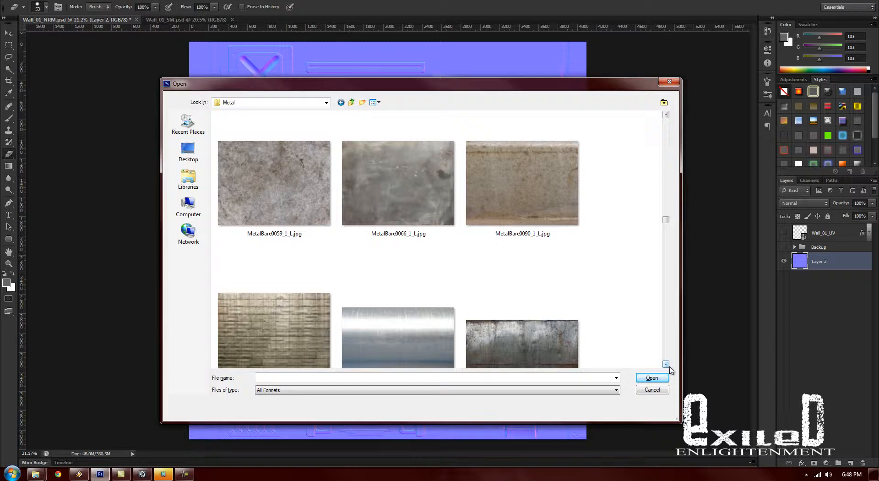
click(667, 365)
click(667, 365)
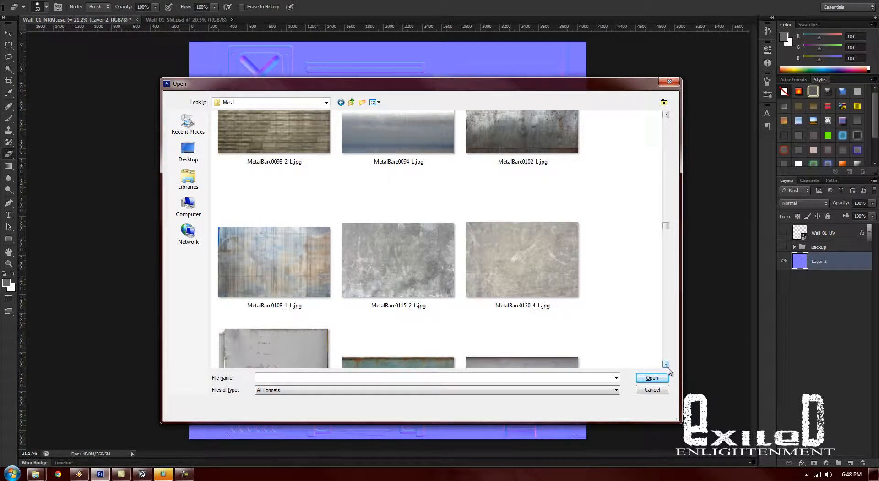
click(666, 364)
click(666, 365)
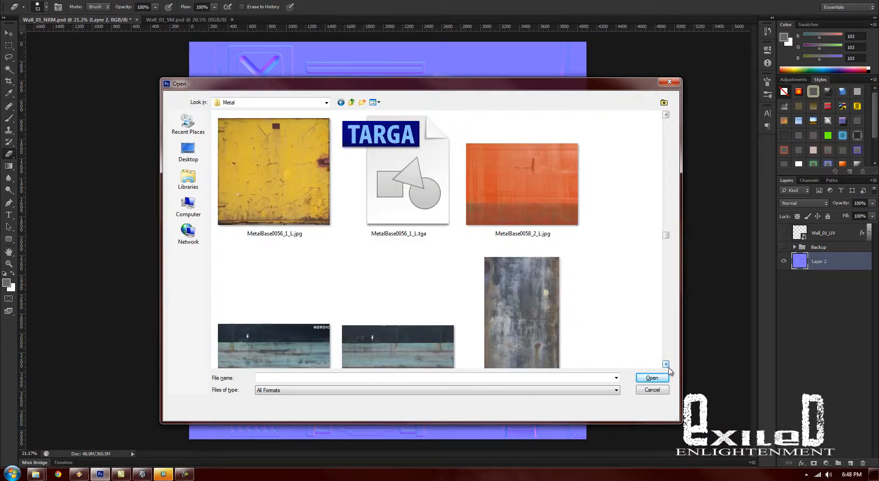
- Open the yellow metal texture MetalBase0056_1_L.jpg and enlarge it to fill the canvas area
click(277, 208)
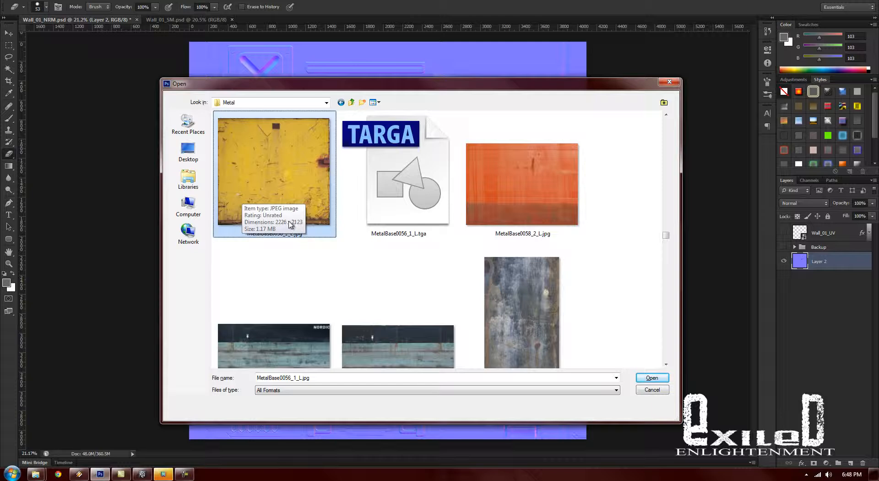
double_click(281, 187)
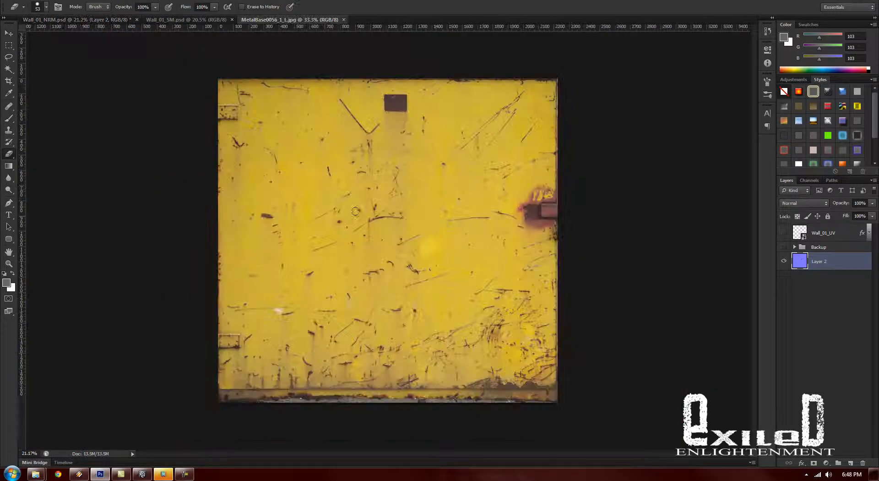
mouse_move(420, 242)
mouse_down()
mouse_move(476, 244)
mouse_move(414, 239)
mouse_up()
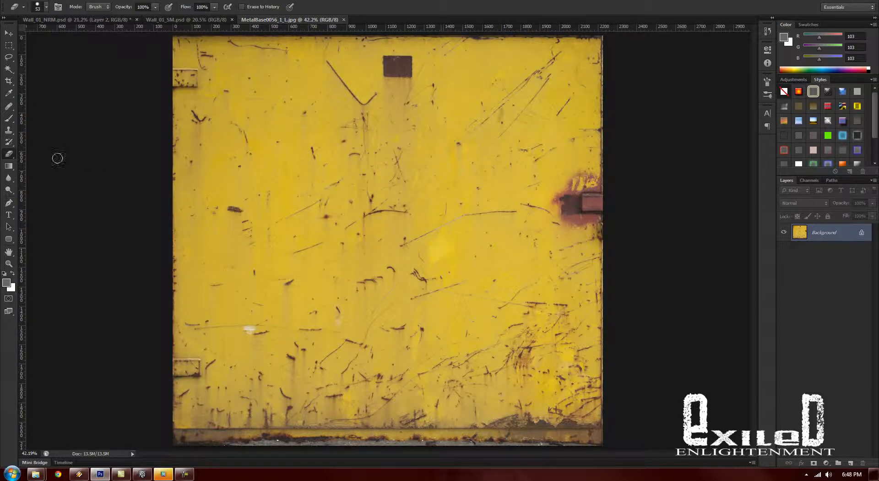
drag(408, 58, 374, 79)
drag(382, 59, 419, 83)
drag(601, 197, 573, 214)
drag(573, 191, 602, 220)
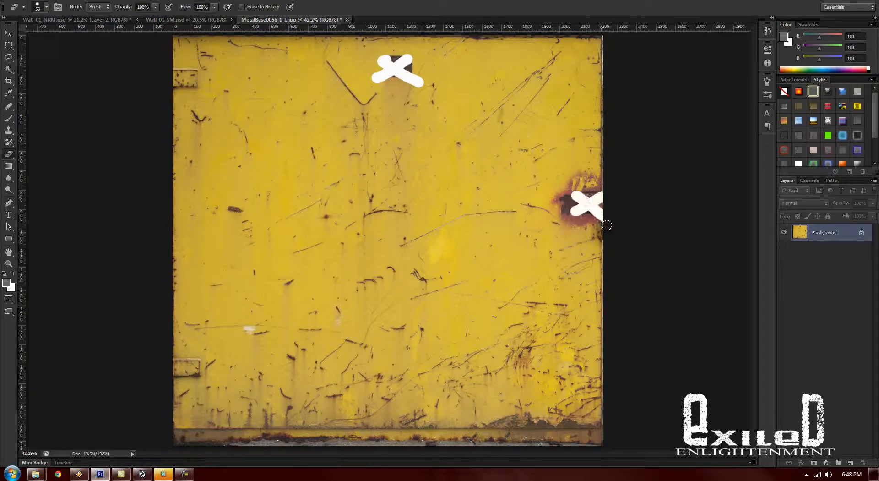
key(ctrl+alt+z)
key(ctrl+alt+z)
key(ctrl+alt+z)
key(ctrl+alt+z)
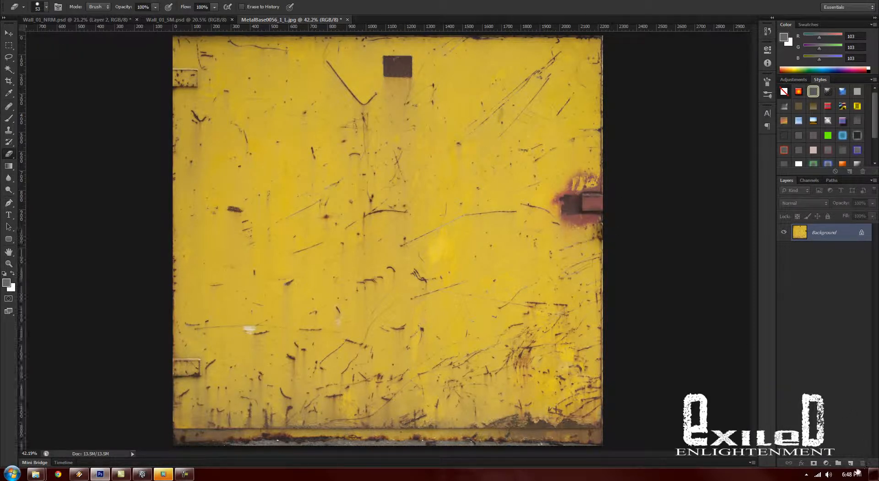
- Add a new layer and mark the dark square, latch, hinges, V-shaped scratch, white spot and lower border with grey brush strokes
click(850, 463)
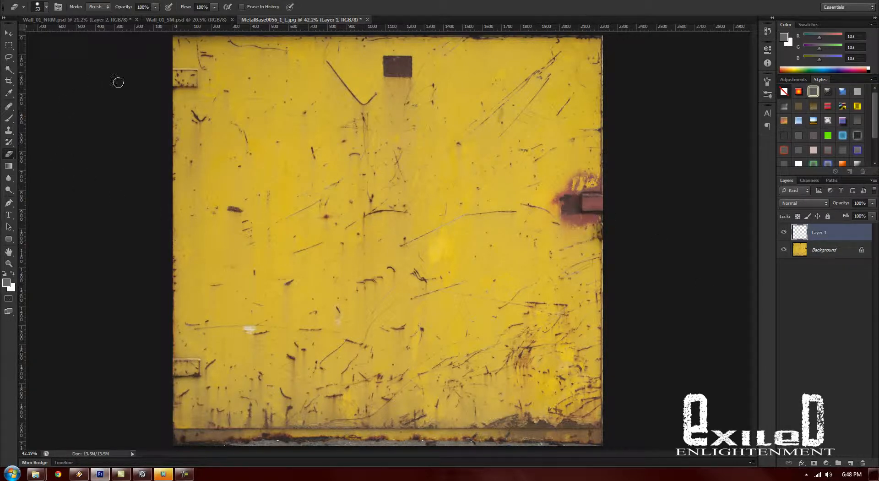
click(8, 119)
drag(421, 53, 375, 83)
drag(384, 55, 433, 92)
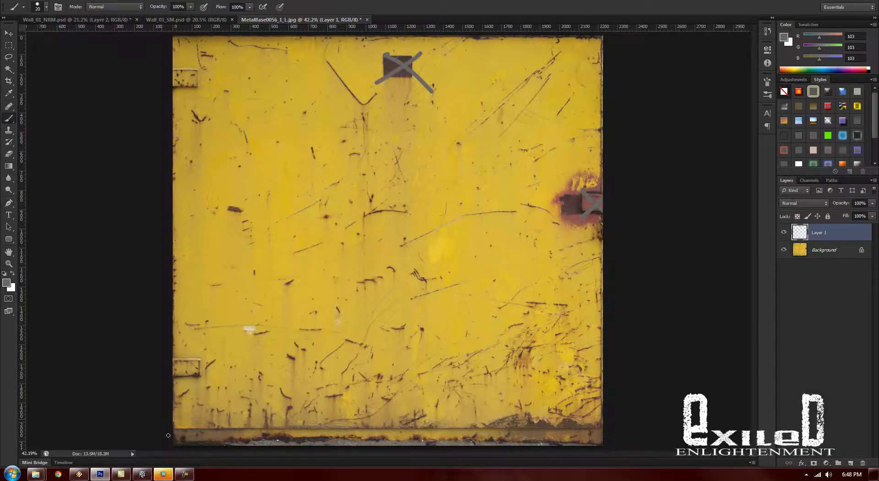
drag(415, 421, 578, 426)
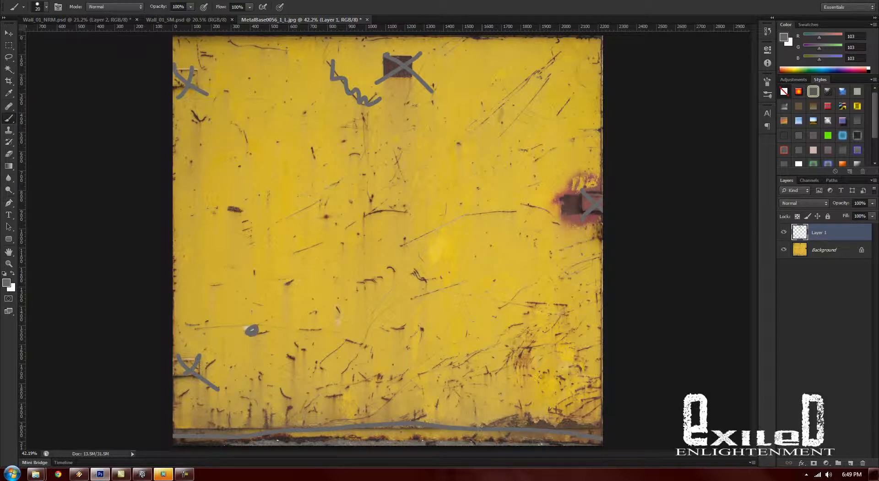
- Lower the marking layer's opacity to 22% and apply the bright green preset style to it
click(872, 202)
drag(871, 213, 836, 213)
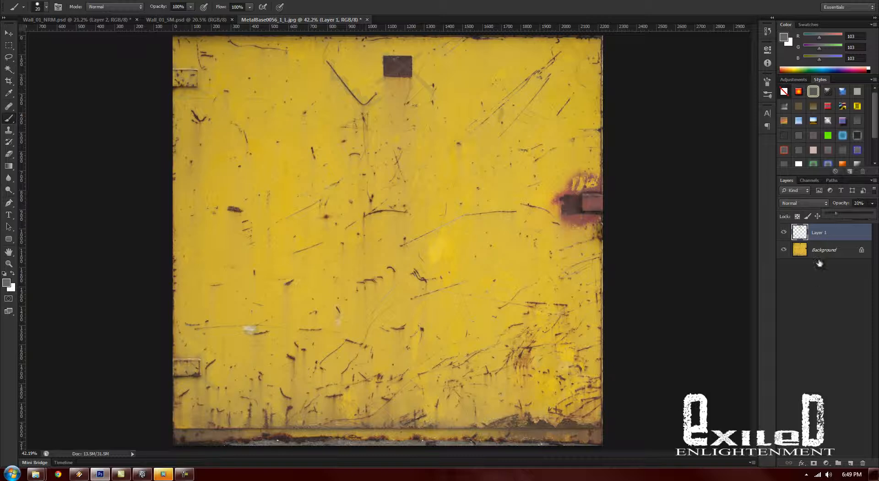
click(827, 134)
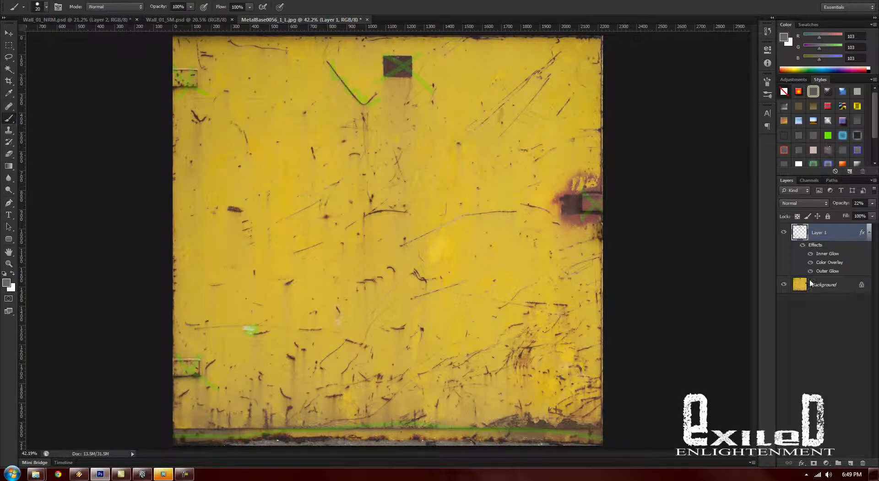
- Remove the V-shaped scratch from the Background layer with a 51 px Healing Brush, sampling clean yellow paint nearby
click(821, 285)
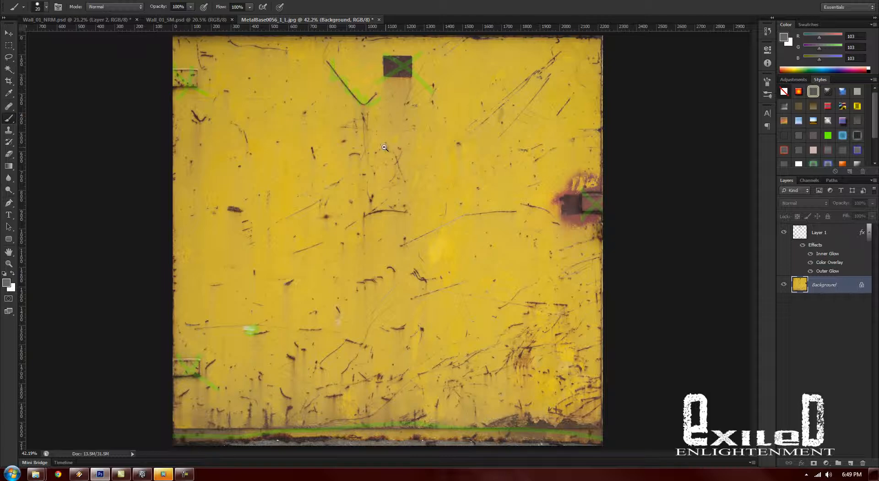
mouse_move(369, 155)
mouse_down()
mouse_move(419, 154)
mouse_move(384, 154)
mouse_move(364, 204)
mouse_move(393, 216)
mouse_up()
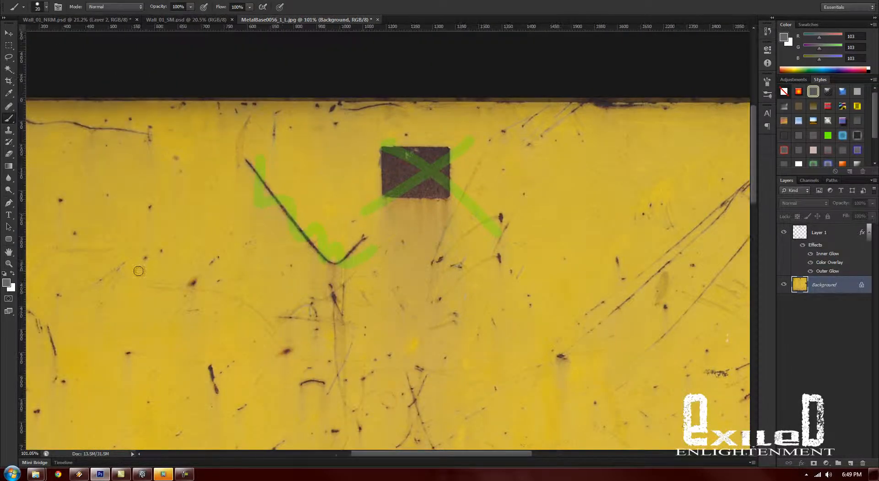
click(8, 106)
right_click(259, 186)
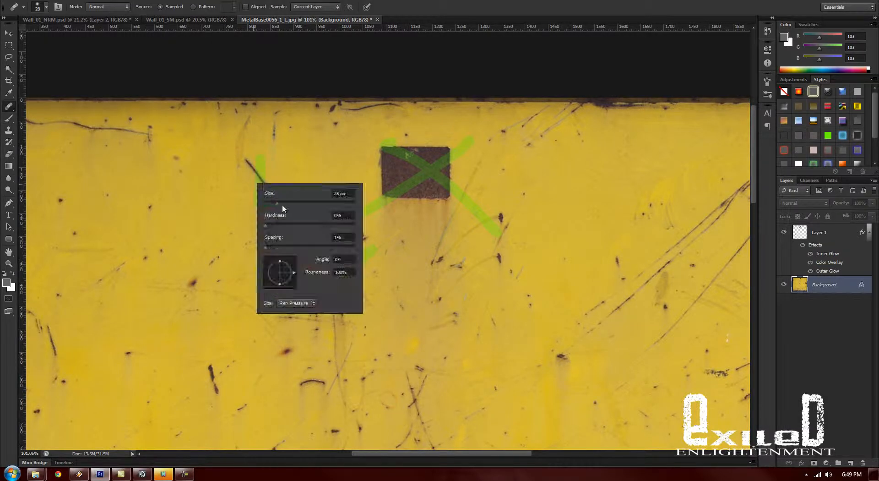
drag(286, 204, 288, 204)
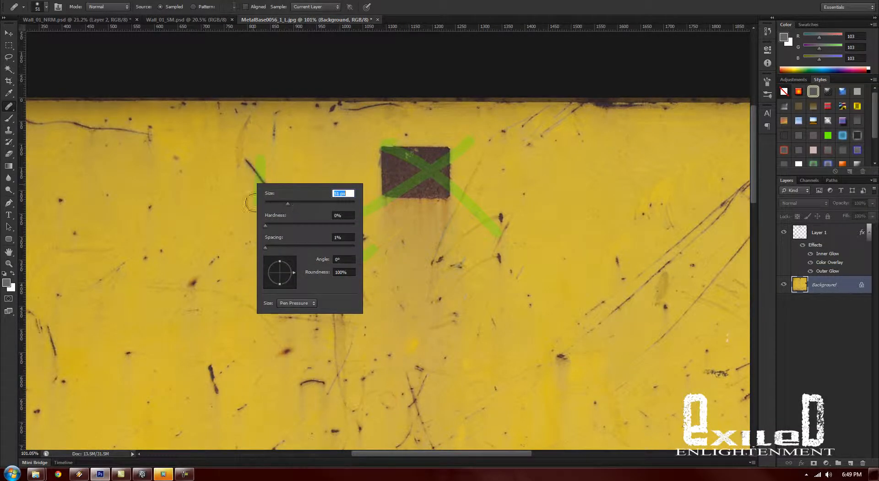
click(202, 201)
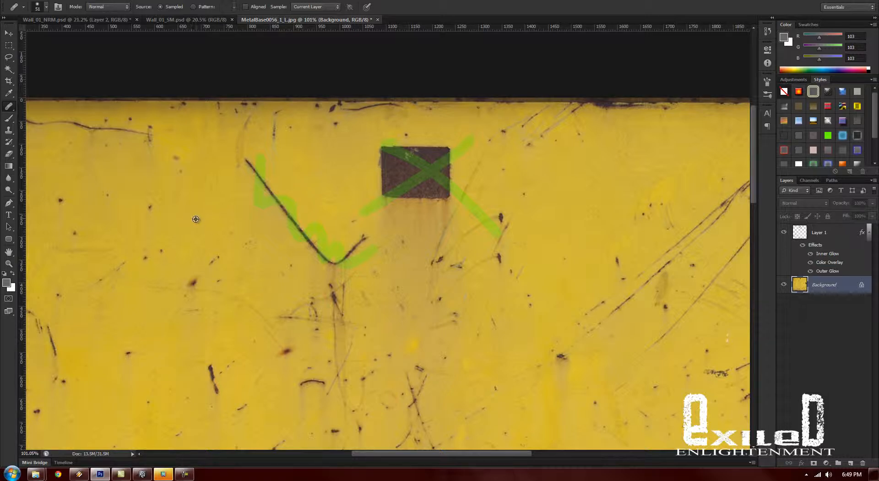
mouse_move(243, 160)
mouse_down()
mouse_move(330, 259)
mouse_move(368, 238)
mouse_move(376, 248)
mouse_up()
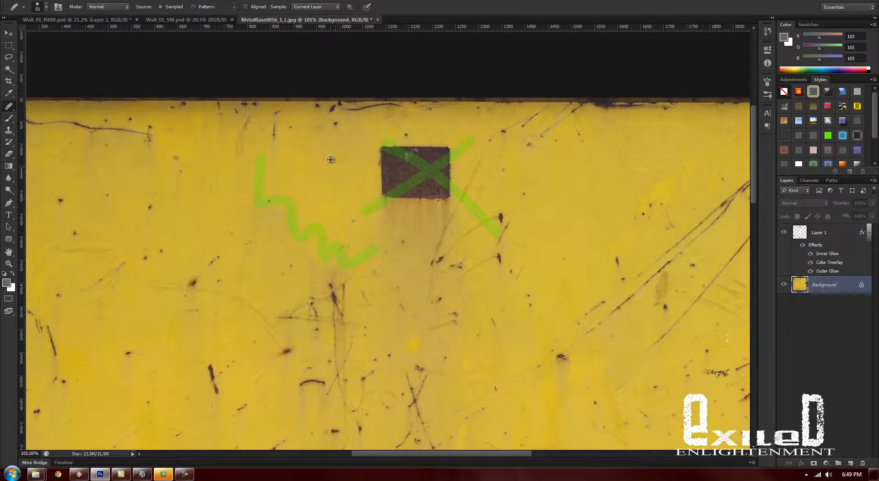
- Heal away the dark square and the stain beneath it, enlarging the Healing Brush to 72 px
mouse_move(393, 158)
mouse_down()
mouse_move(383, 183)
mouse_move(402, 189)
mouse_move(416, 167)
mouse_move(389, 150)
mouse_move(415, 159)
mouse_move(409, 193)
mouse_move(450, 193)
mouse_move(420, 151)
mouse_up()
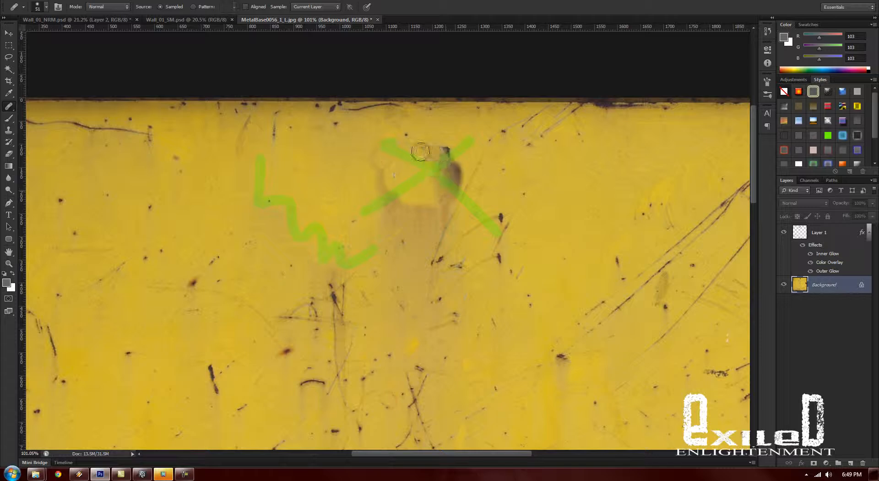
click(448, 157)
mouse_move(380, 160)
mouse_down()
mouse_move(387, 195)
mouse_move(438, 206)
mouse_move(407, 208)
mouse_move(377, 191)
mouse_move(432, 216)
mouse_up()
right_click(399, 198)
mouse_move(391, 173)
mouse_down()
mouse_move(401, 205)
mouse_move(460, 223)
mouse_up()
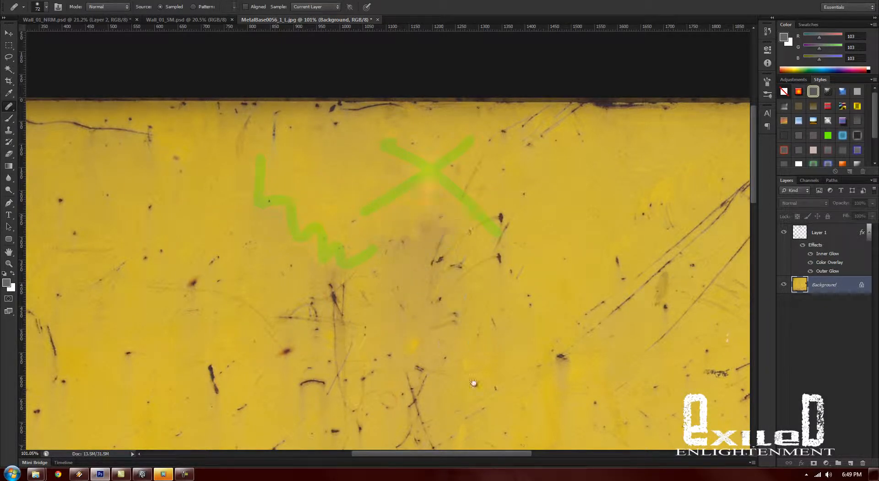
- Copy a rectangular patch of yellow paint from the Background onto a new layer and move it over the rusty latch
drag(473, 382, 224, 169)
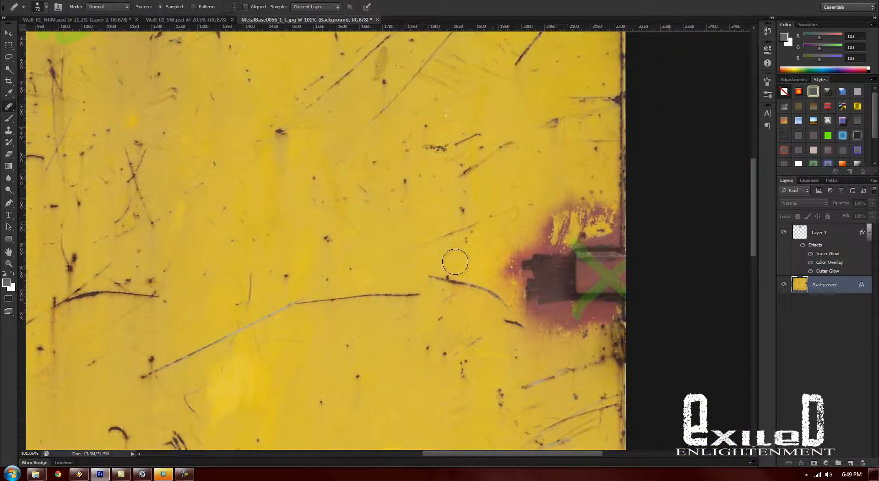
drag(455, 261, 388, 219)
drag(517, 243, 544, 228)
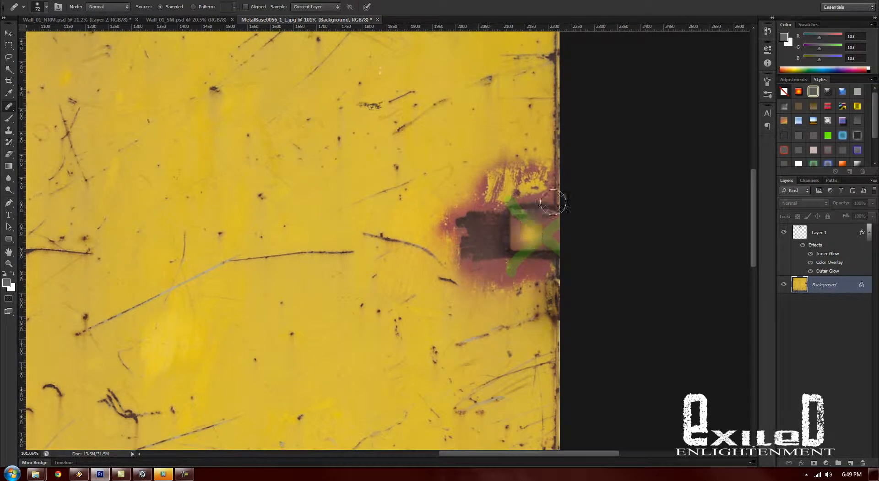
click(10, 46)
drag(112, 166, 287, 329)
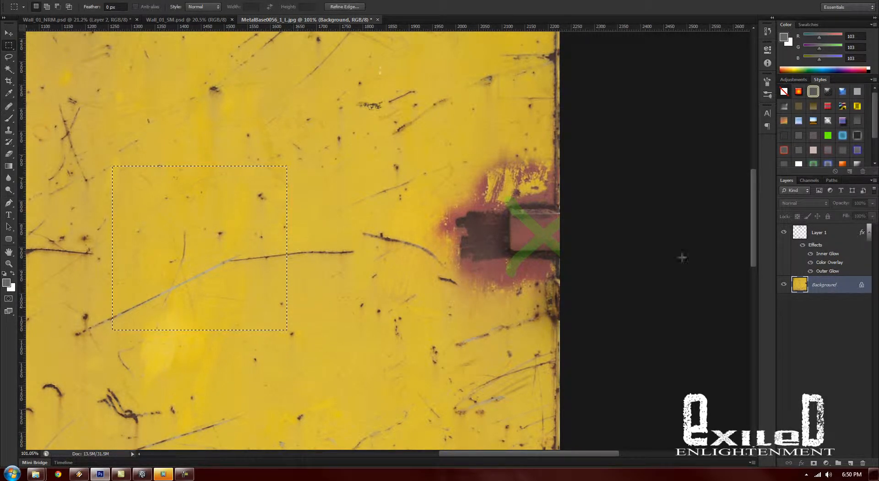
key(ctrl+j)
key(v)
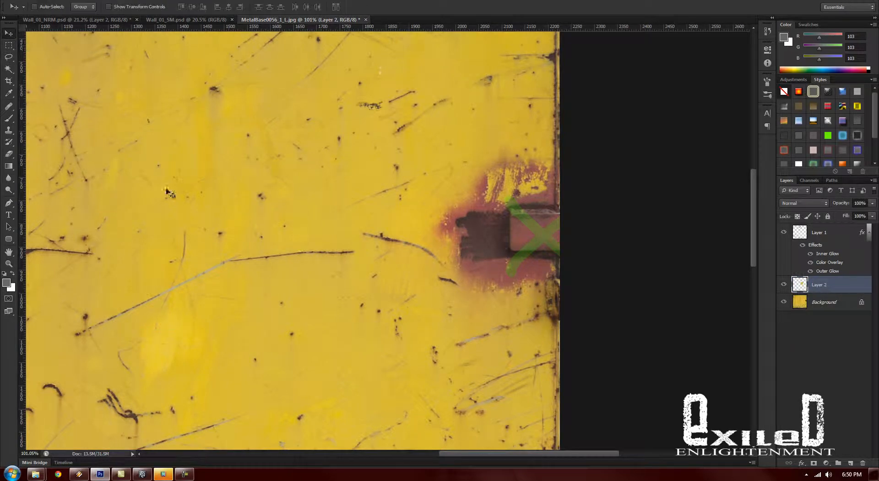
drag(316, 246, 477, 276)
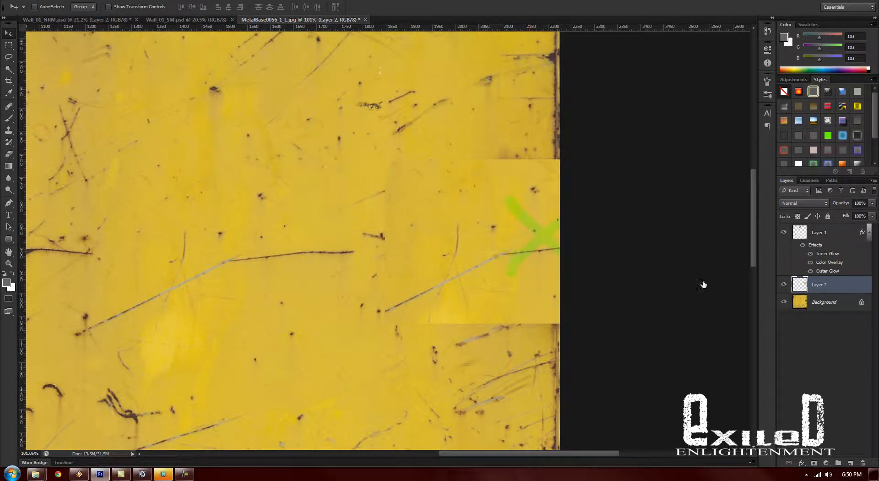
- Merge the copied paint patch on Layer 2 down into the Background layer
shift+click(824, 302)
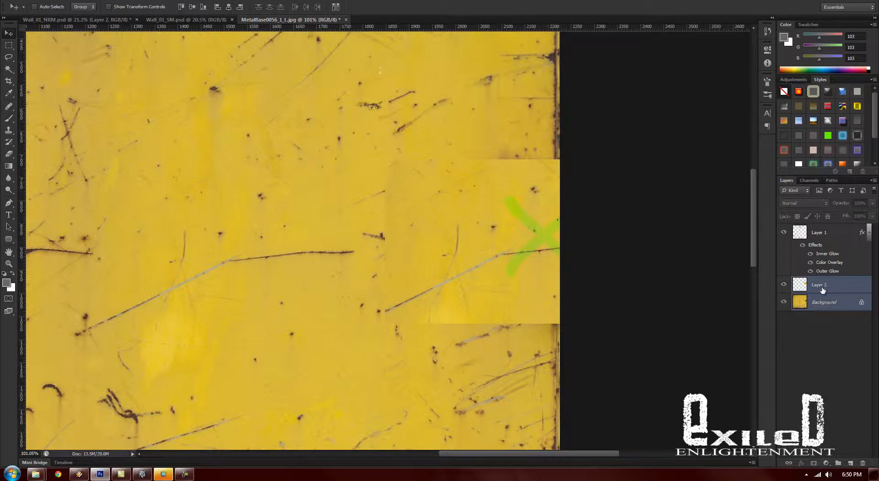
right_click(823, 289)
click(790, 352)
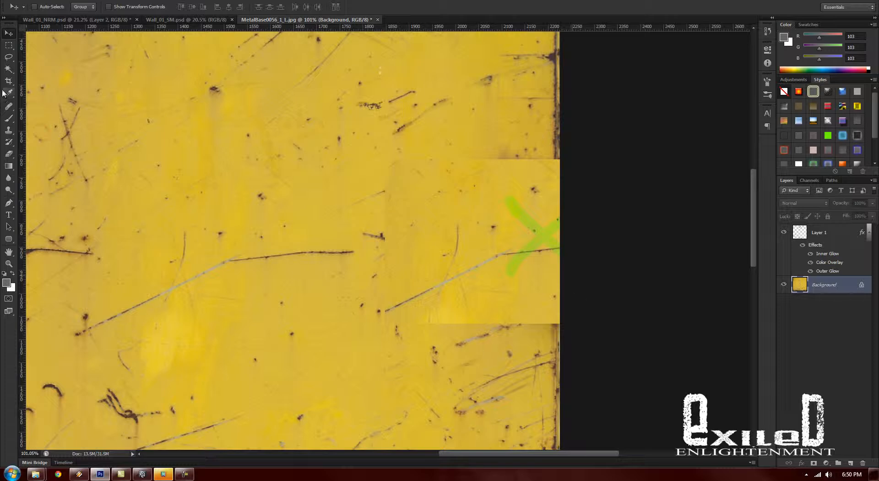
- Heal the upper seam of the merged patch and the dark marks near the texture's upper right edge
click(9, 107)
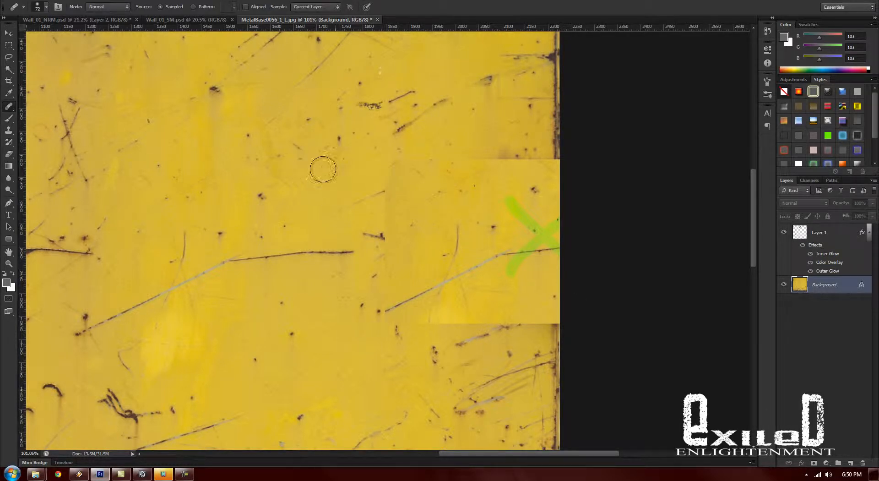
drag(395, 163, 549, 156)
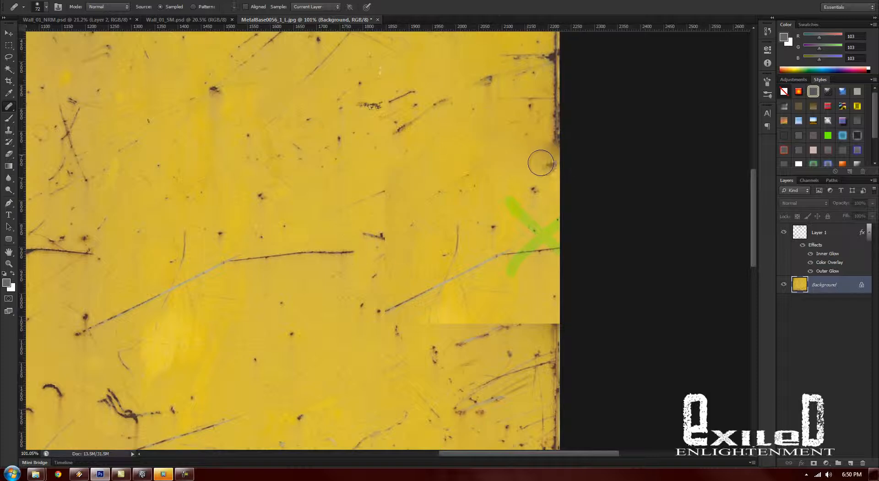
click(540, 163)
drag(484, 113, 412, 291)
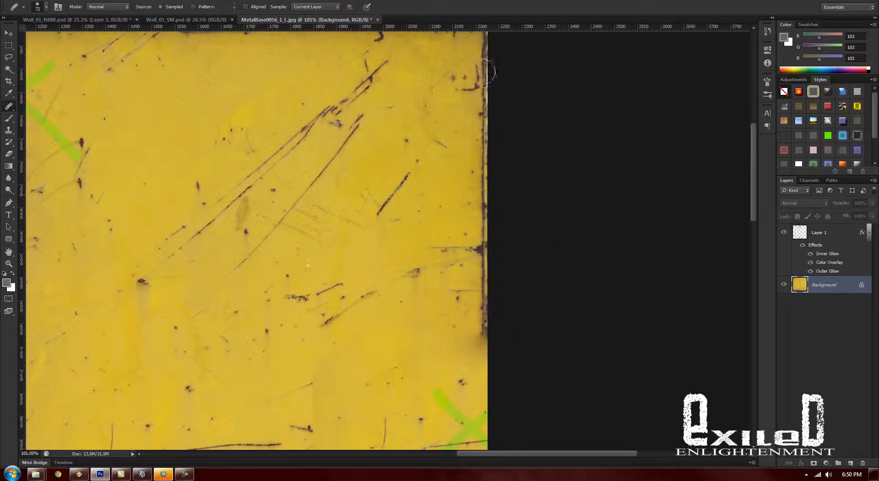
mouse_move(473, 73)
mouse_down()
mouse_move(469, 229)
mouse_move(465, 96)
mouse_up()
- Blend the left and lower seams of the merged patch into the surrounding yellow paint with the Healing Brush
drag(410, 390, 451, 181)
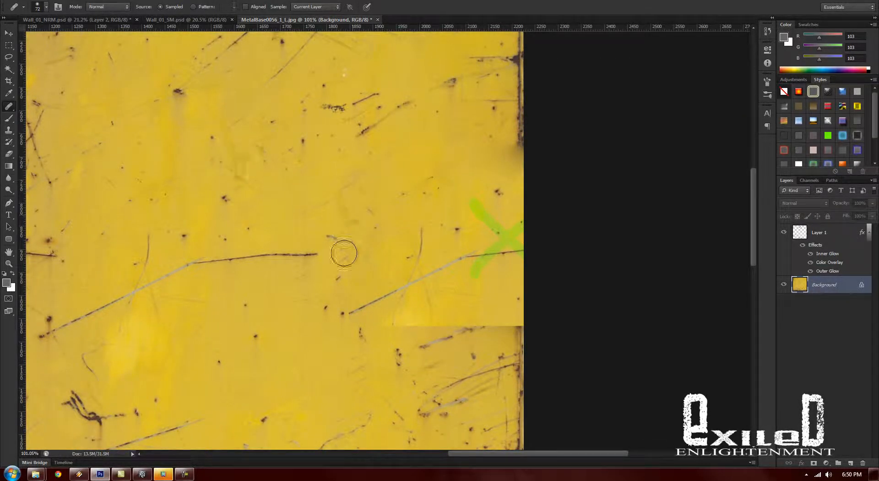
alt+click(388, 179)
alt+click(287, 200)
drag(321, 257, 330, 256)
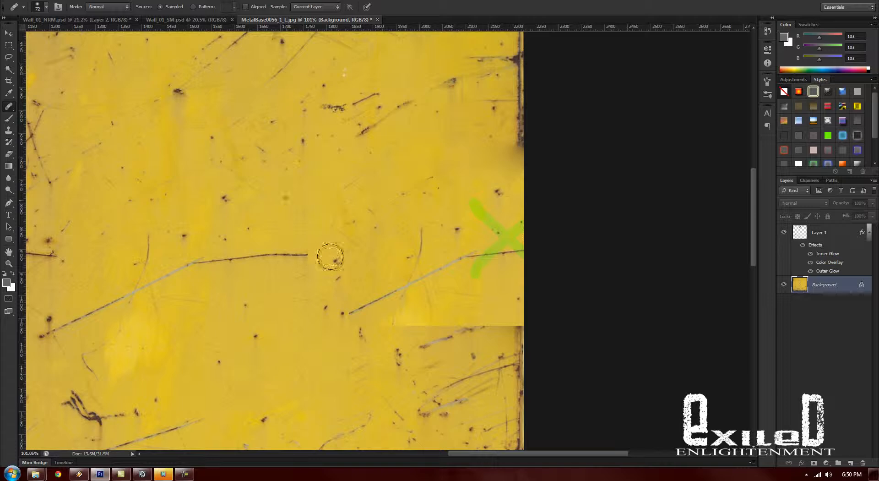
mouse_move(349, 308)
mouse_down()
mouse_move(379, 322)
mouse_move(323, 367)
mouse_move(404, 318)
mouse_move(435, 332)
mouse_move(493, 324)
mouse_move(511, 328)
mouse_up()
click(365, 308)
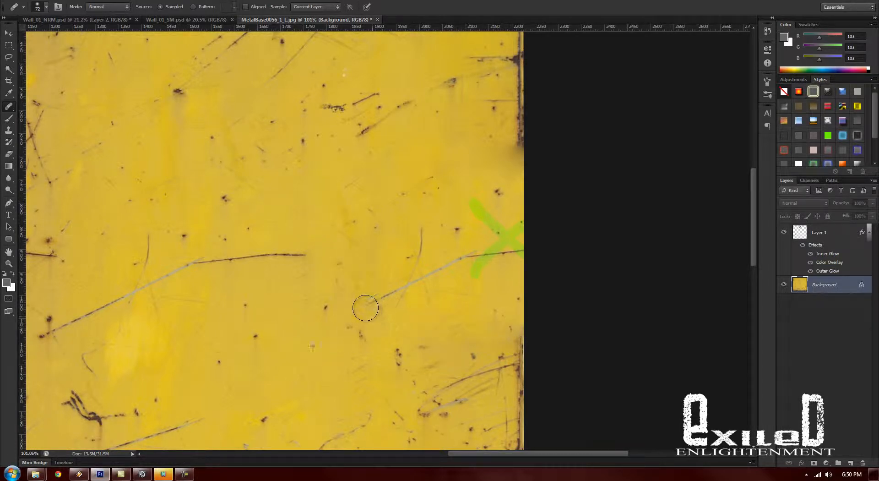
- Heal away the white scrape beneath the green dot in the lower left area of the texture
drag(337, 400, 330, 237)
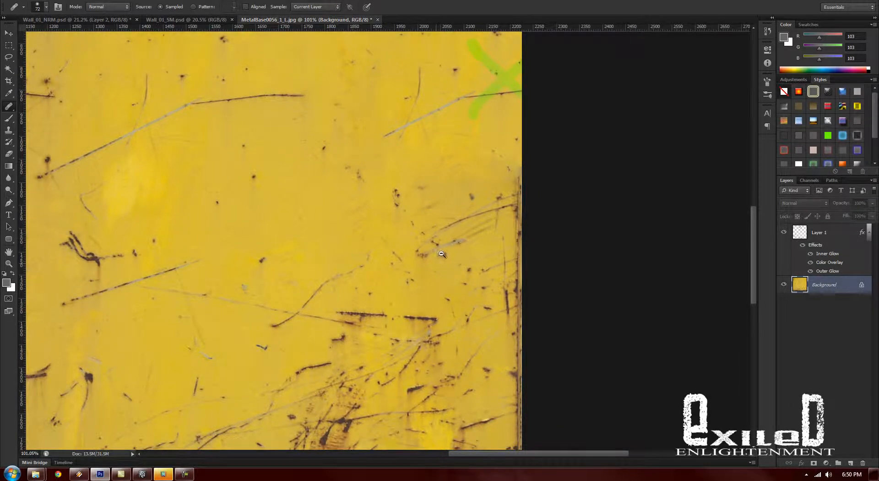
drag(441, 254, 402, 243)
drag(289, 343, 502, 252)
drag(301, 220, 336, 231)
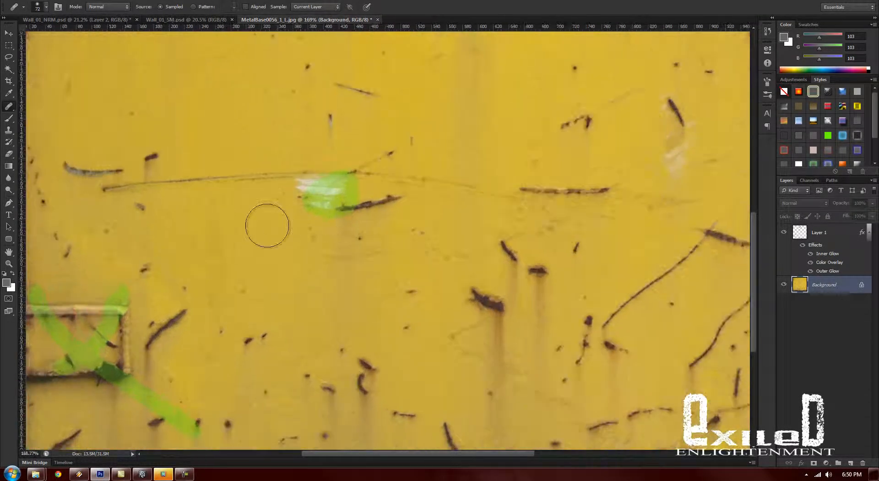
mouse_move(324, 200)
mouse_down()
mouse_move(328, 218)
mouse_move(335, 213)
mouse_up()
- Heal away the rusty latch and its dark shadow line near the texture's lower left edge
drag(339, 322, 491, 202)
mouse_move(270, 212)
mouse_down()
mouse_move(232, 192)
mouse_move(197, 238)
mouse_move(193, 197)
mouse_up()
alt+click(395, 246)
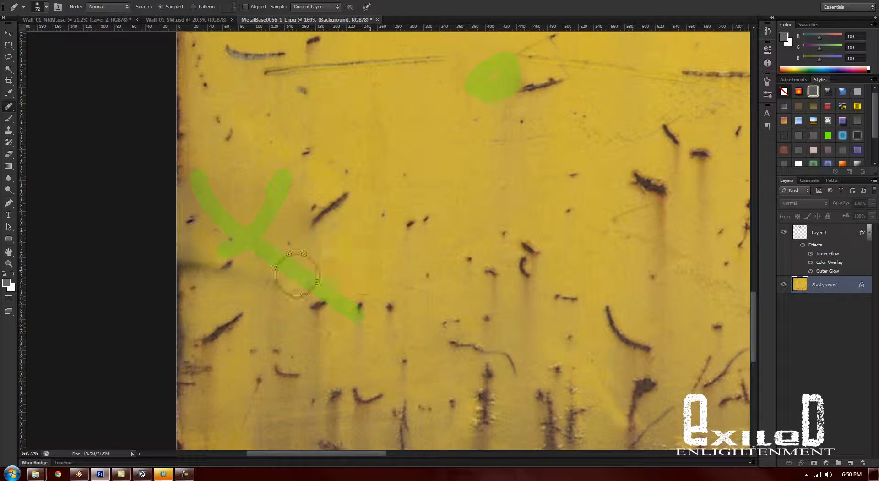
mouse_move(275, 275)
mouse_down()
mouse_move(172, 262)
mouse_move(187, 270)
mouse_up()
- Heal away the rusty latch under the green X near the texture's upper left corner
drag(411, 334, 375, 330)
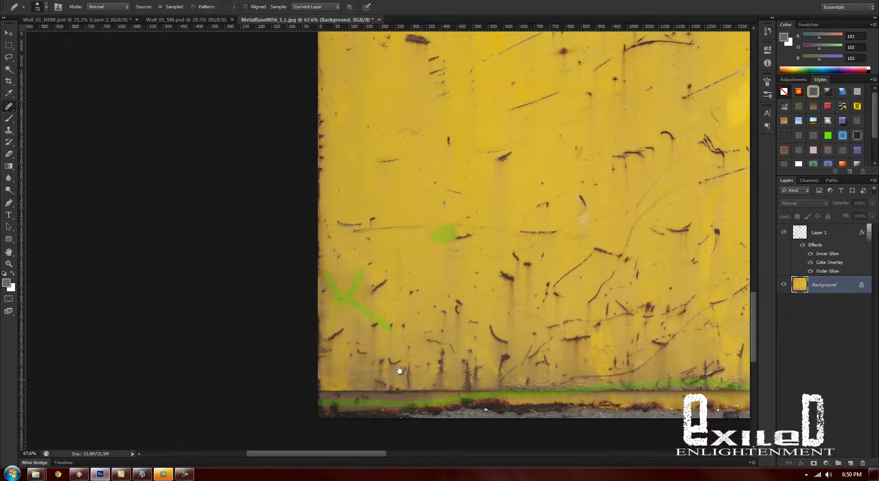
mouse_move(399, 369)
mouse_down()
mouse_move(302, 238)
mouse_move(302, 390)
mouse_up()
drag(334, 185, 384, 293)
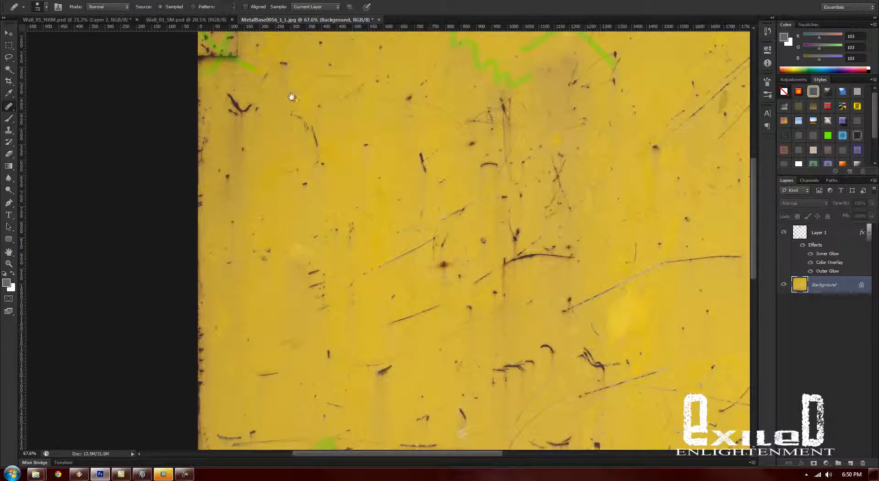
drag(291, 94, 329, 181)
mouse_move(254, 157)
mouse_down()
mouse_move(248, 139)
mouse_move(229, 133)
mouse_move(219, 152)
mouse_up()
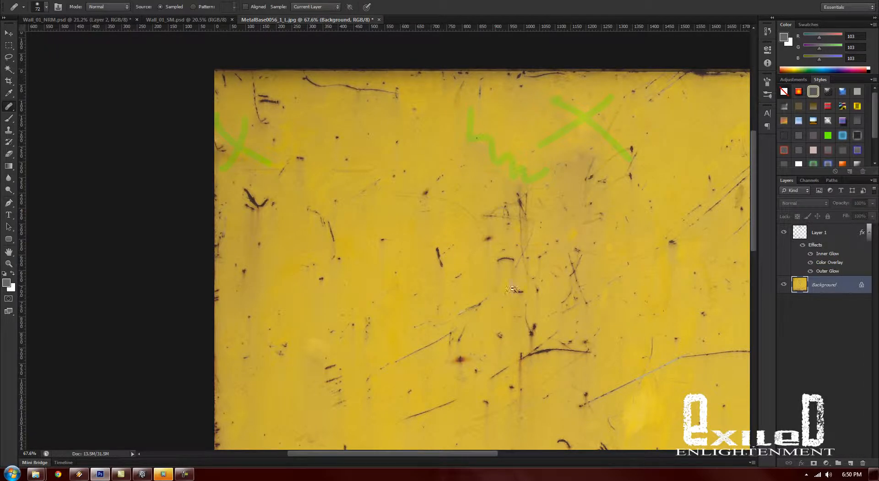
- Copy a full-width band from the middle of the Background onto a new layer and move it over the rusty bottom strip
scroll(512, 289, down, 3)
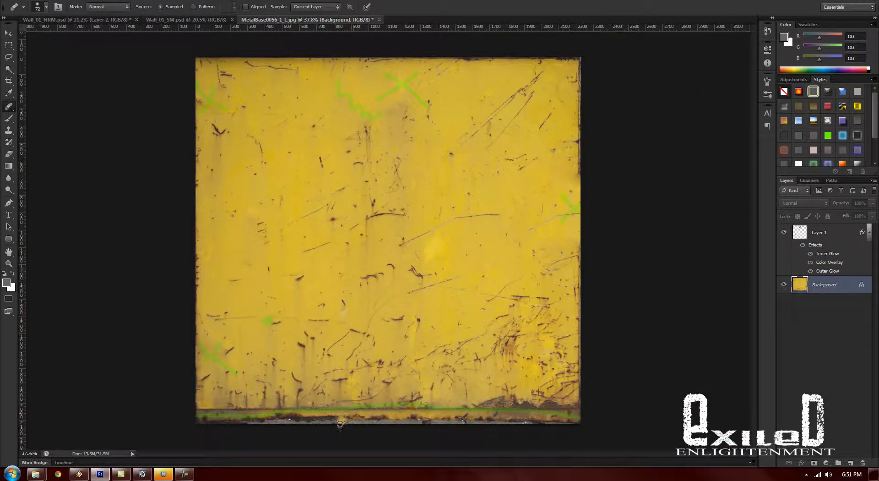
click(9, 44)
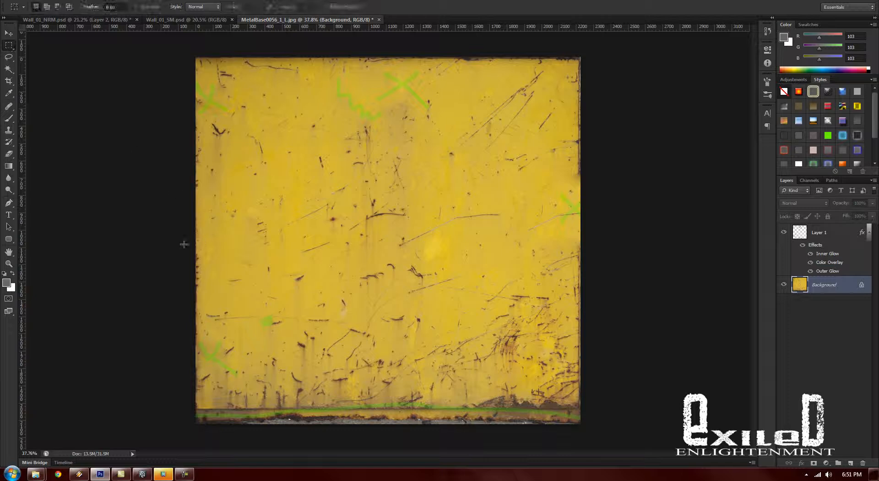
drag(183, 234, 641, 288)
key(ctrl+shift+alt+n)
key(v)
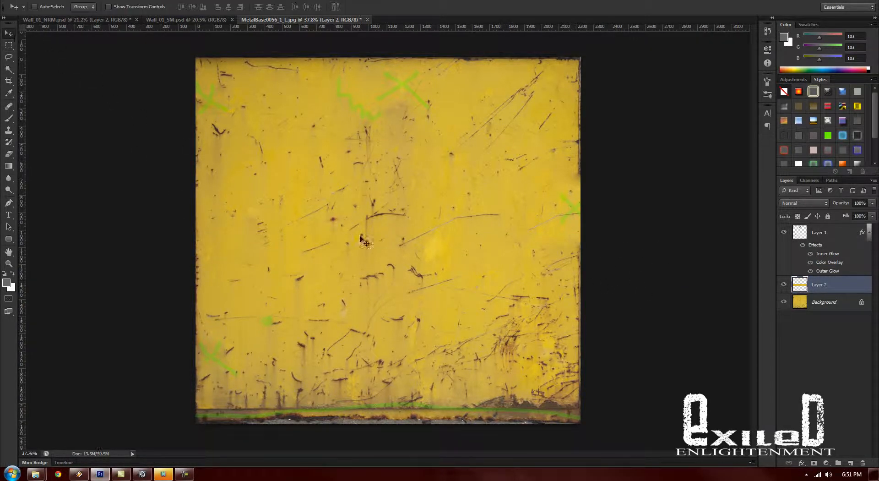
drag(412, 256, 414, 390)
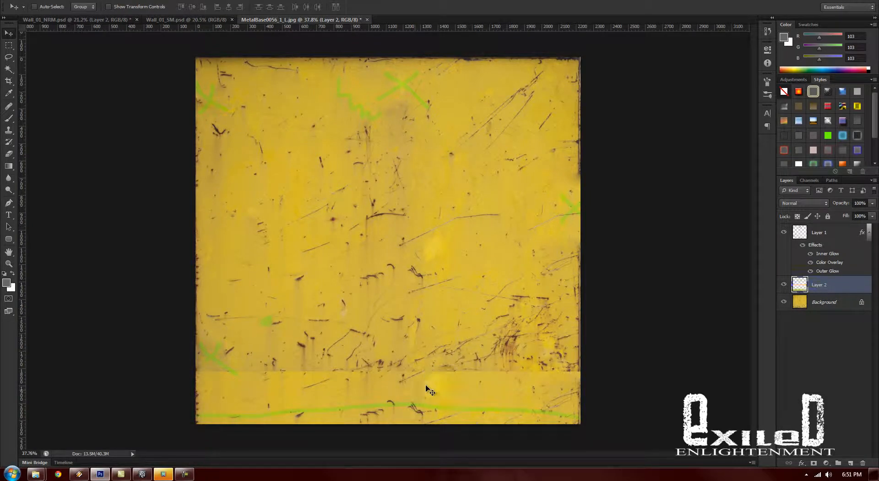
- Merge the full-width band on Layer 2 into the Background layer
right_click(824, 302)
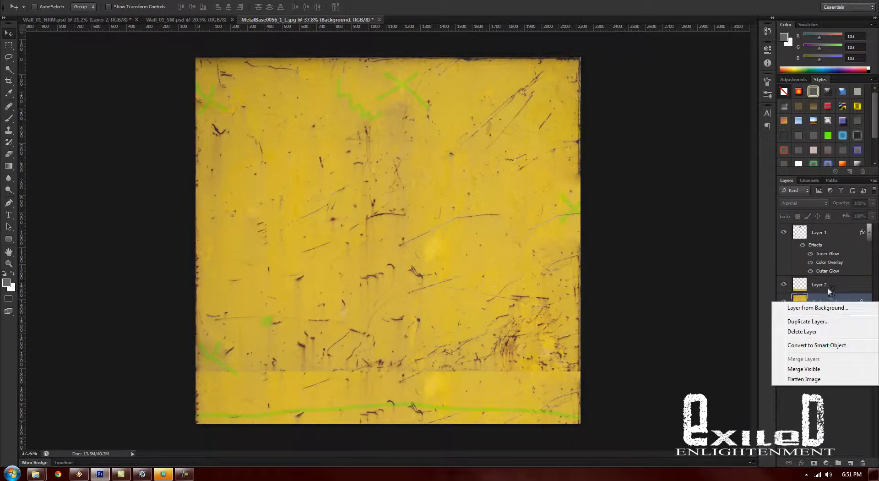
click(828, 288)
ctrl+click(828, 289)
right_click(831, 290)
click(779, 358)
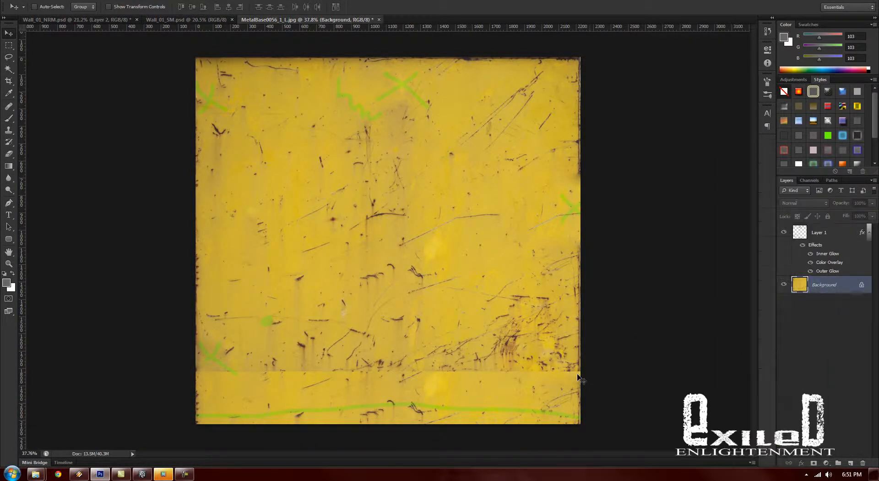
- Enlarge the Healing Brush to 150 px and heal the left end of the bottom band's seam
drag(370, 385, 407, 306)
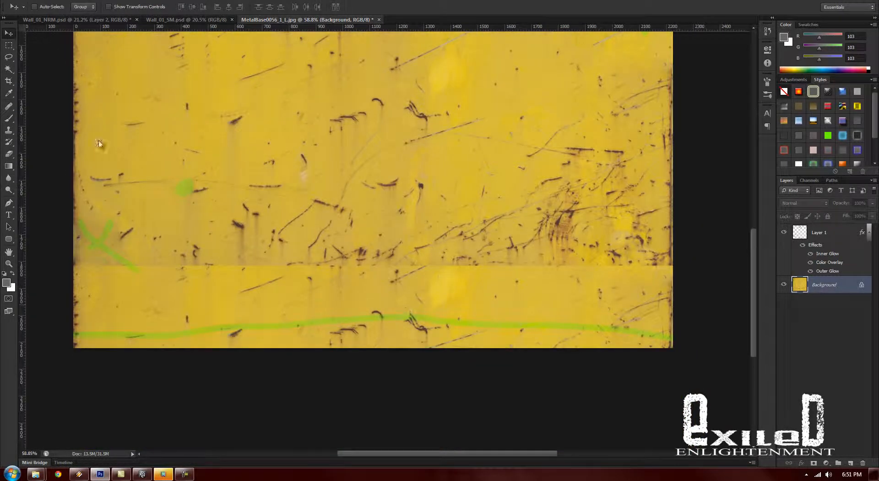
click(8, 106)
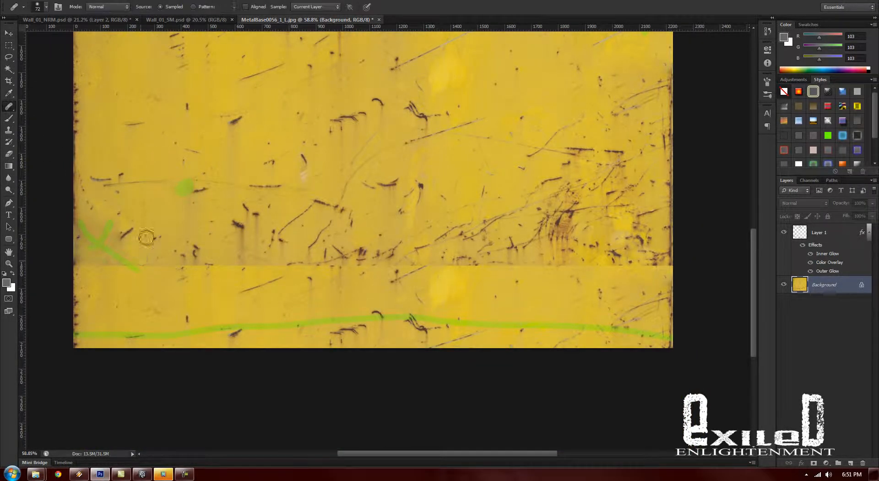
right_click(199, 233)
drag(244, 252, 252, 252)
alt+click(158, 174)
right_click(183, 197)
drag(242, 218, 246, 216)
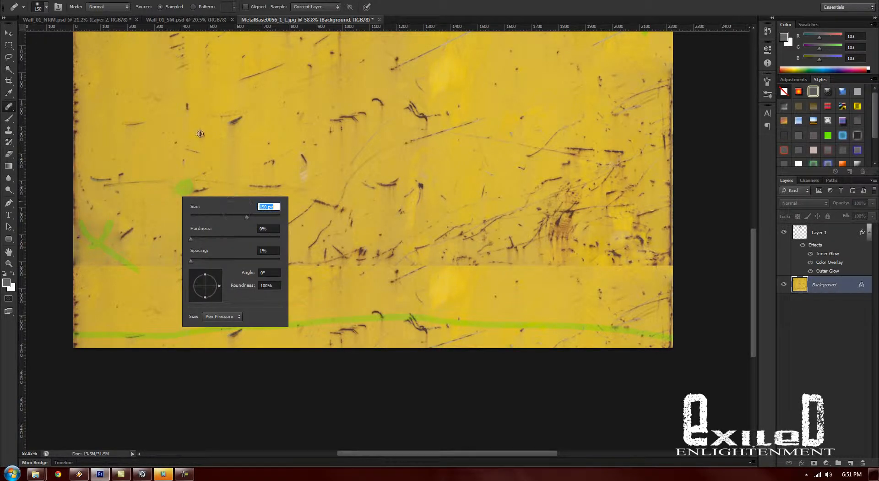
drag(84, 263, 73, 266)
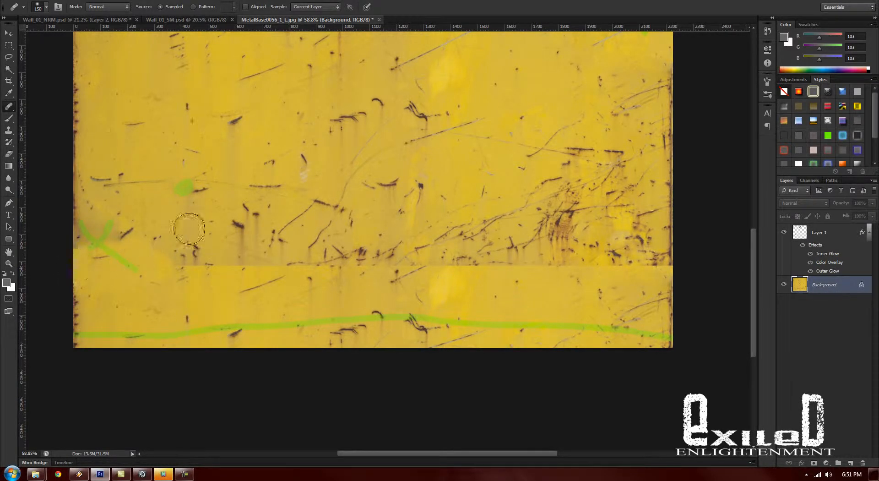
- Heal the rest of the bottom band's seam across to the right edge, sampling paint from higher up
alt+click(205, 192)
mouse_move(179, 260)
mouse_down()
mouse_move(300, 270)
mouse_move(364, 262)
mouse_move(417, 274)
mouse_move(374, 260)
mouse_move(437, 261)
mouse_move(470, 239)
mouse_move(481, 256)
mouse_move(530, 265)
mouse_move(521, 261)
mouse_move(523, 246)
mouse_move(571, 215)
mouse_move(583, 231)
mouse_up()
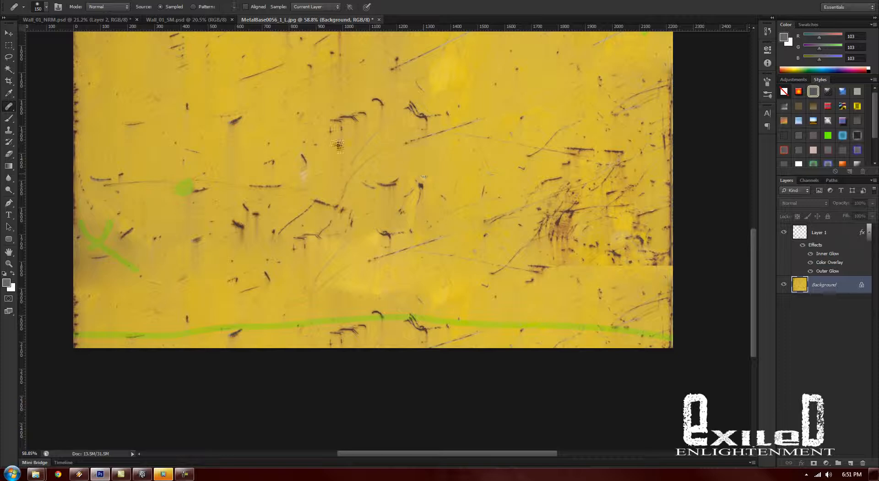
mouse_move(531, 264)
mouse_down()
mouse_move(643, 263)
mouse_move(664, 276)
mouse_up()
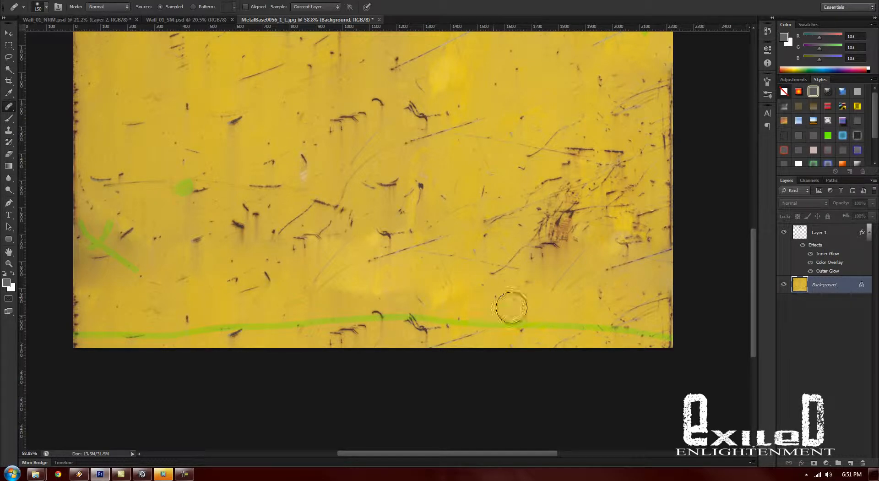
drag(508, 305, 371, 287)
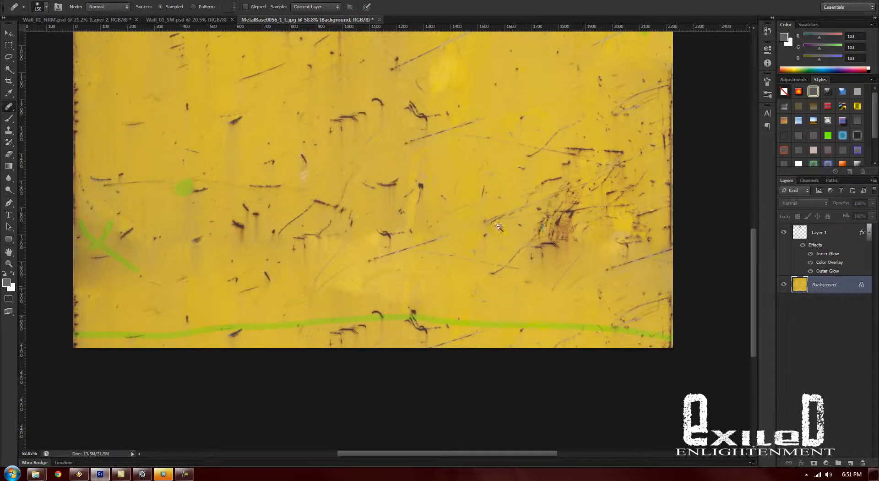
- Delete Layer 1 with the green markings
scroll(431, 263, down, 3)
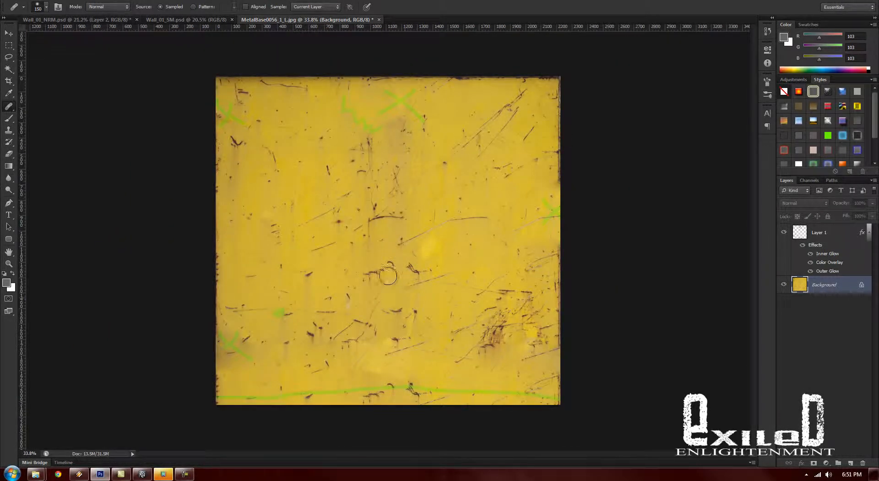
scroll(397, 266, up, 1)
scroll(447, 270, down, 1)
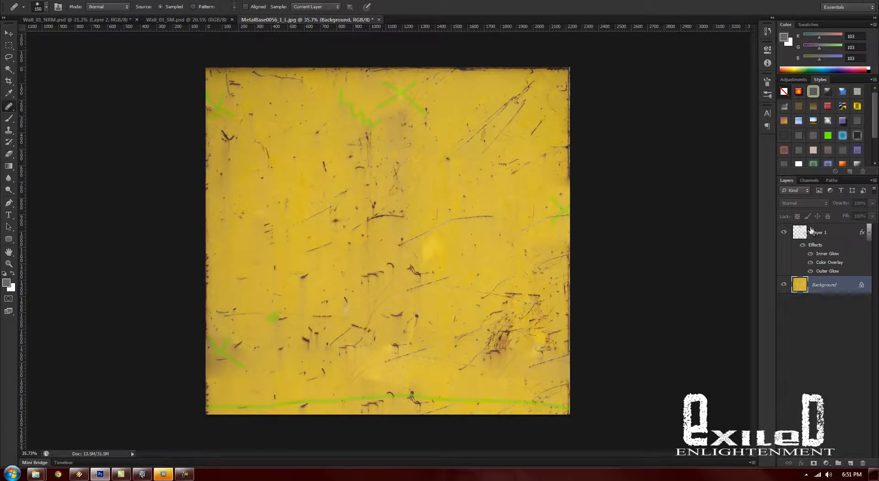
click(819, 244)
key(Delete)
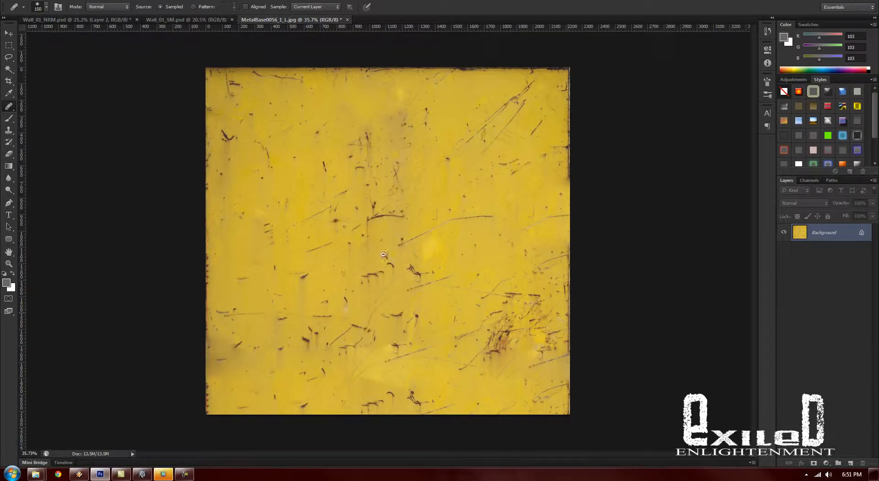
- Heal over the dark smudge near the texture's lower left edge, sampling nearby clean paint
mouse_move(401, 263)
mouse_down()
mouse_move(490, 298)
mouse_move(420, 302)
mouse_move(440, 307)
mouse_move(462, 336)
mouse_move(431, 293)
mouse_up()
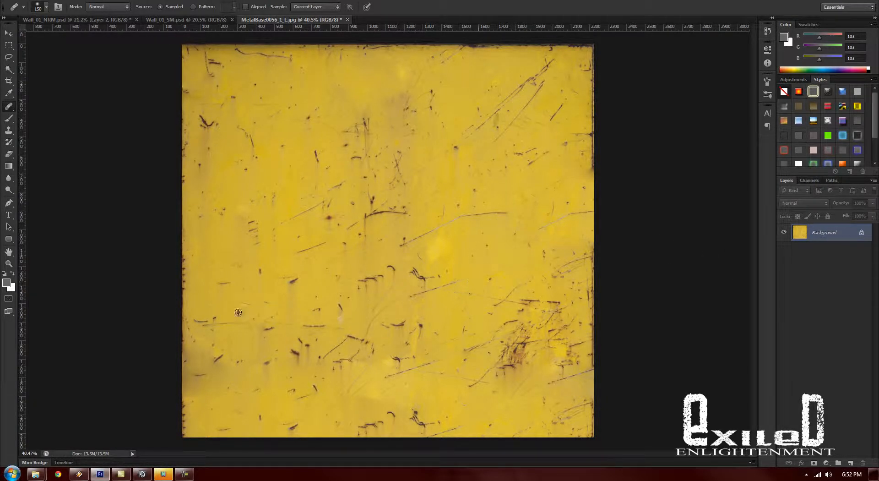
alt+click(246, 324)
mouse_move(251, 372)
mouse_down()
mouse_move(224, 375)
mouse_move(205, 386)
mouse_up()
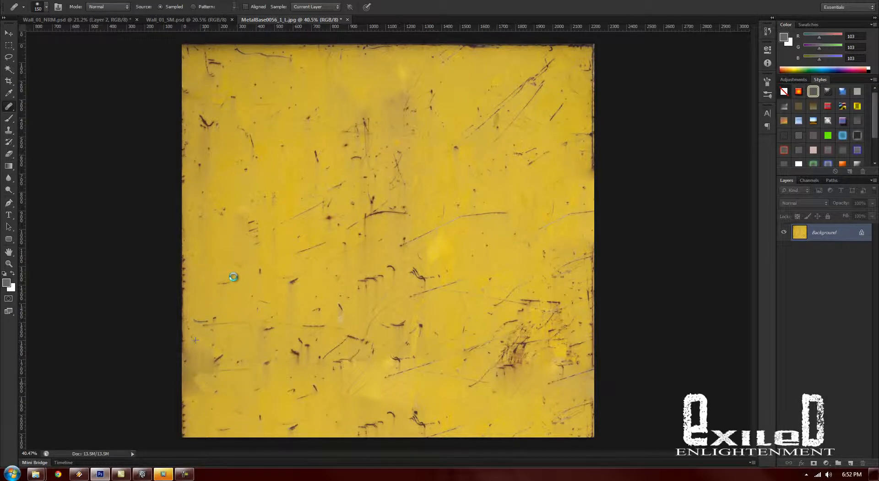
mouse_move(241, 356)
mouse_down()
mouse_move(196, 368)
mouse_move(239, 298)
mouse_move(190, 364)
mouse_move(236, 371)
mouse_up()
alt+click(220, 390)
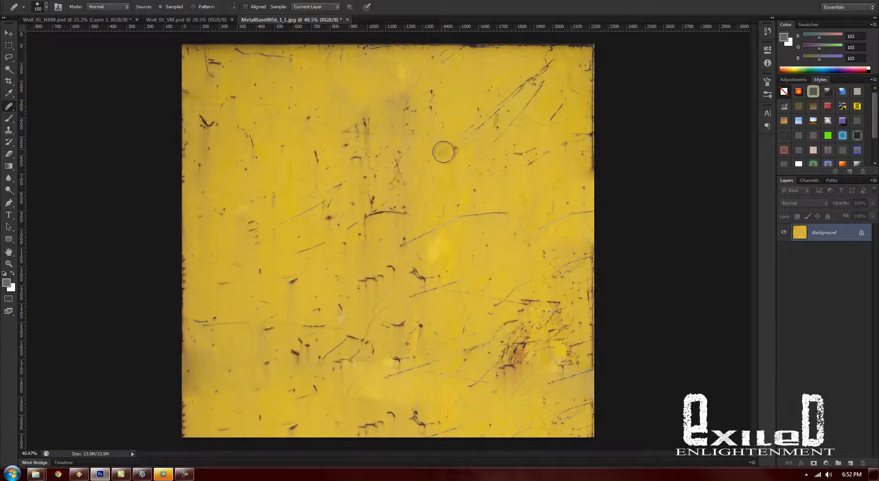
- Resize the image to 2100 by 2100 pixels
key(ctrl+alt+i)
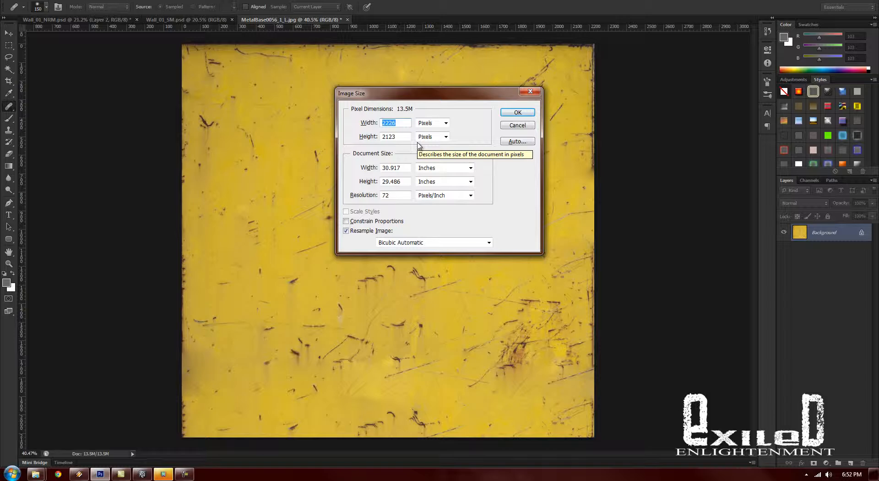
text(2100)
key(Tab)
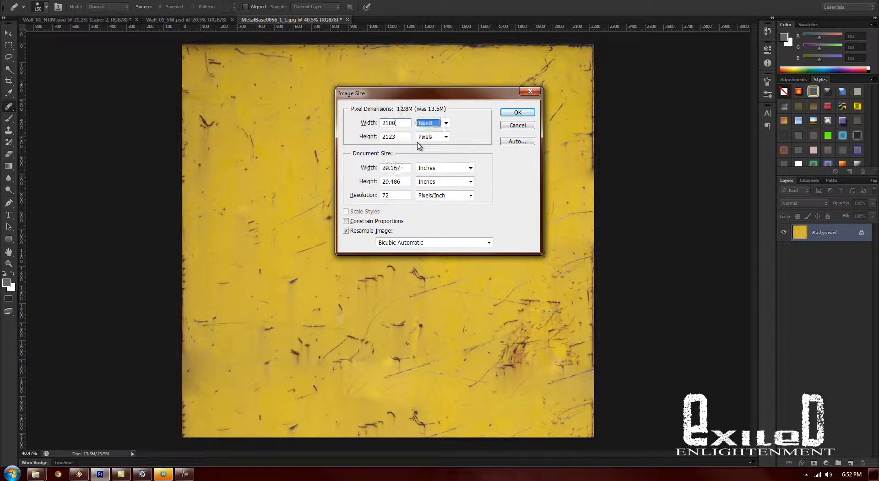
text(2100)
key(Return)
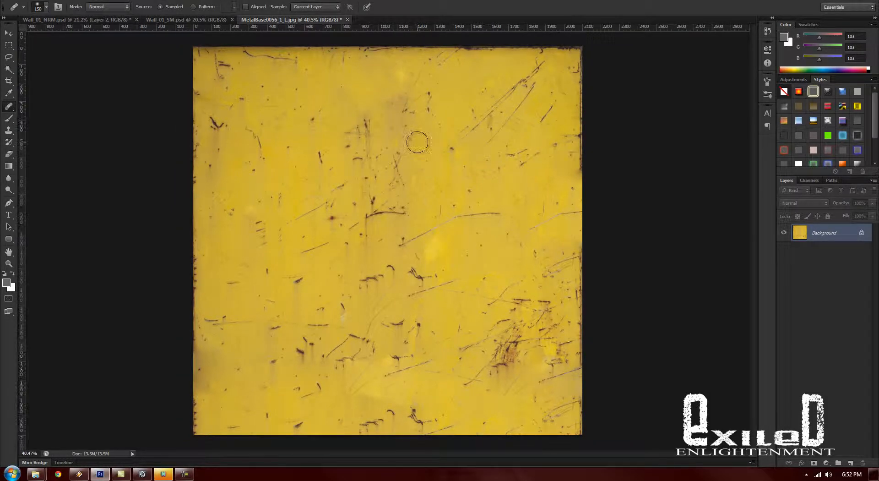
- Offset the texture 1050 pixels horizontally and 1050 pixels vertically with wrap-around to bring the edge seams to the centre
click(141, 6)
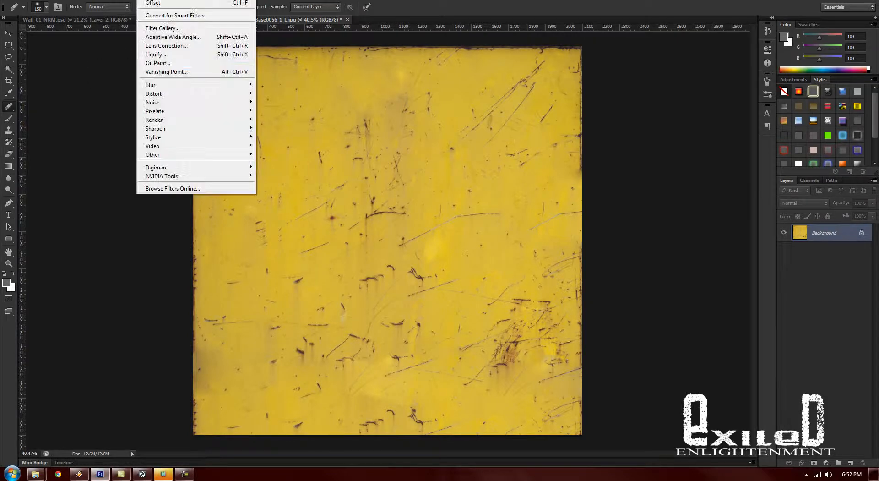
mouse_move(233, 156)
click(284, 188)
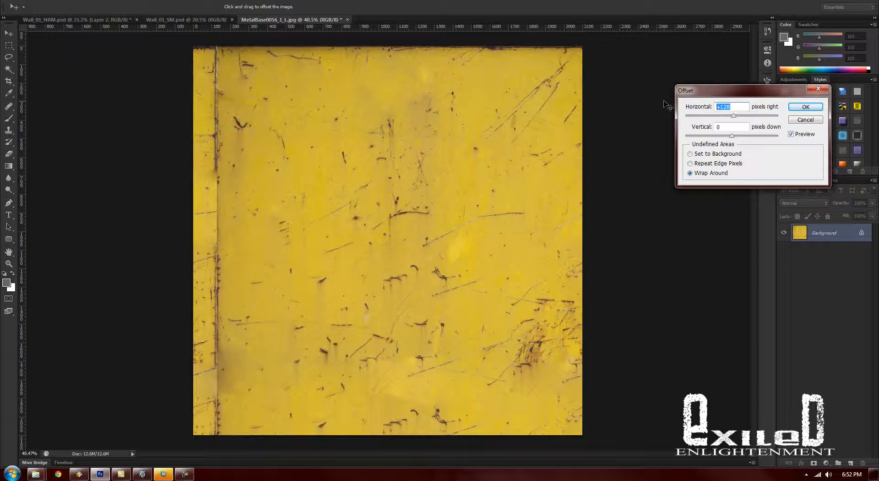
key(BackSpace)
key(BackSpace)
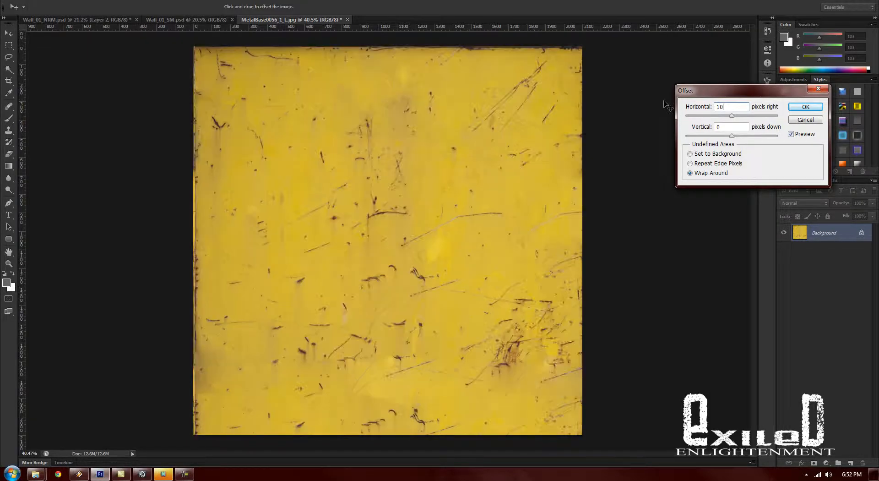
text(1)
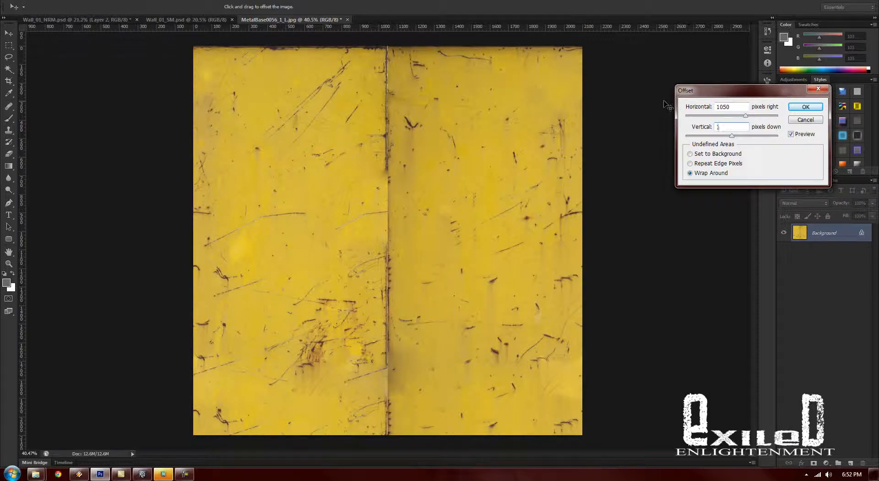
text(050)
key(Return)
- Heal the upper half of the vertical centre seam with the Healing Brush, sampling clean paint on either side
key(j)
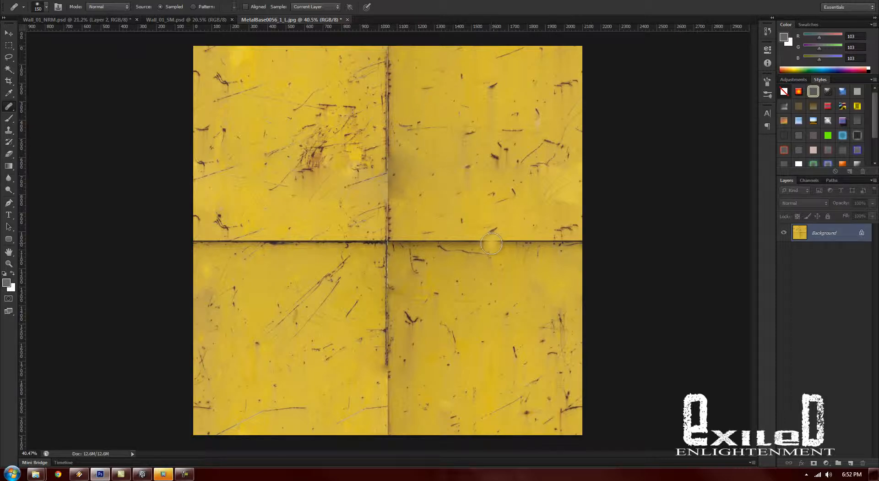
alt+click(433, 104)
mouse_move(387, 110)
mouse_down()
mouse_move(388, 73)
mouse_move(370, 86)
mouse_up()
alt+click(321, 58)
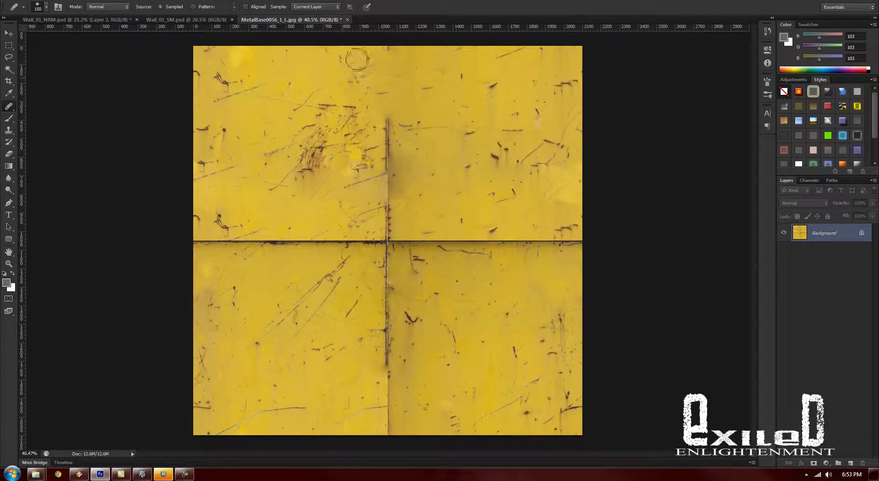
drag(395, 55, 385, 54)
alt+click(459, 143)
mouse_move(392, 121)
mouse_down()
mouse_move(396, 150)
mouse_move(383, 187)
mouse_up()
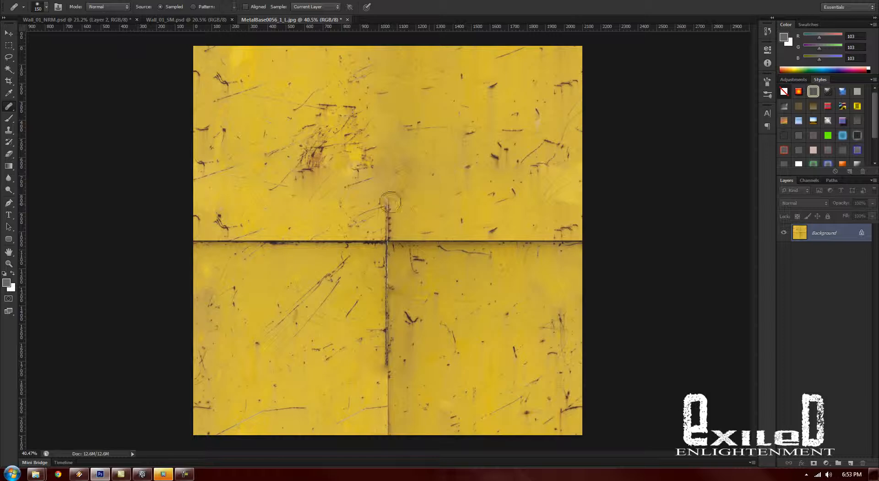
- Heal the seam junction at the centre and the whole horizontal seam out to both edges
mouse_move(390, 202)
mouse_down()
mouse_move(380, 229)
mouse_move(408, 252)
mouse_move(401, 244)
mouse_move(486, 245)
mouse_up()
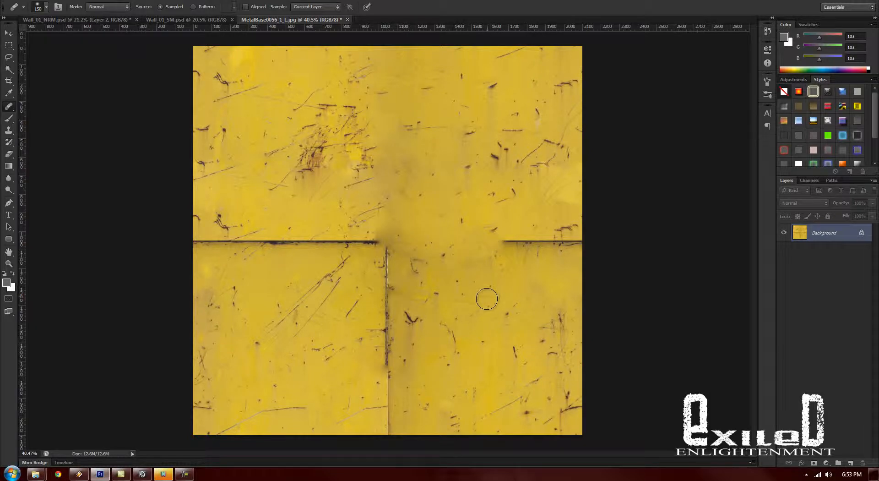
drag(490, 246, 568, 244)
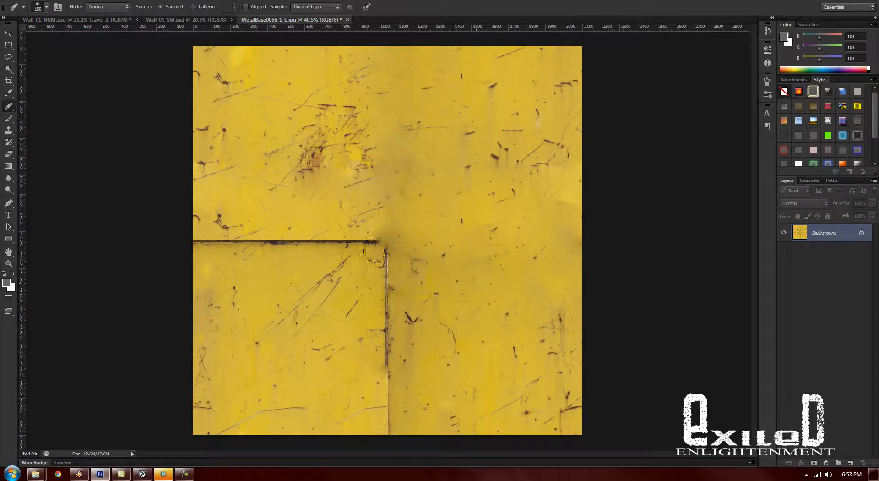
mouse_move(385, 242)
mouse_down()
mouse_move(218, 241)
mouse_move(230, 257)
mouse_up()
alt+click(290, 273)
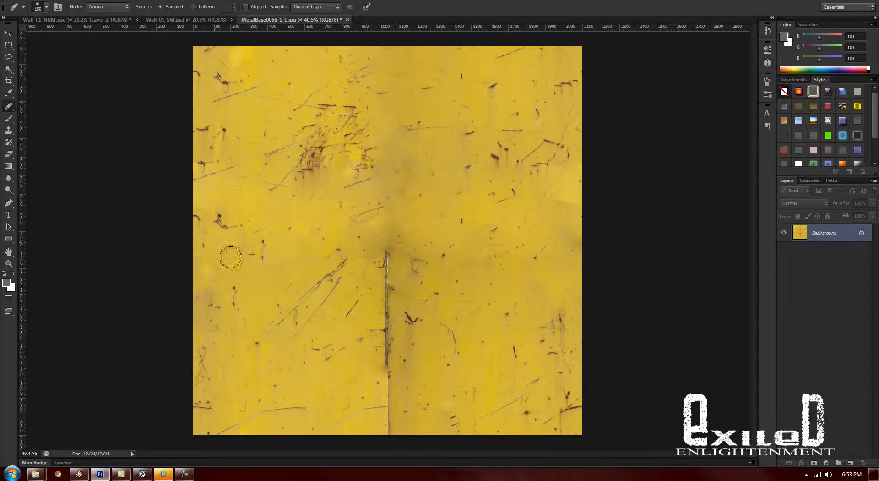
- Heal the lower half of the vertical centre seam down to the texture's bottom edge, sampling nearby clean paint
alt+click(450, 216)
mouse_move(394, 262)
mouse_down()
mouse_move(394, 340)
mouse_move(382, 393)
mouse_move(390, 425)
mouse_up()
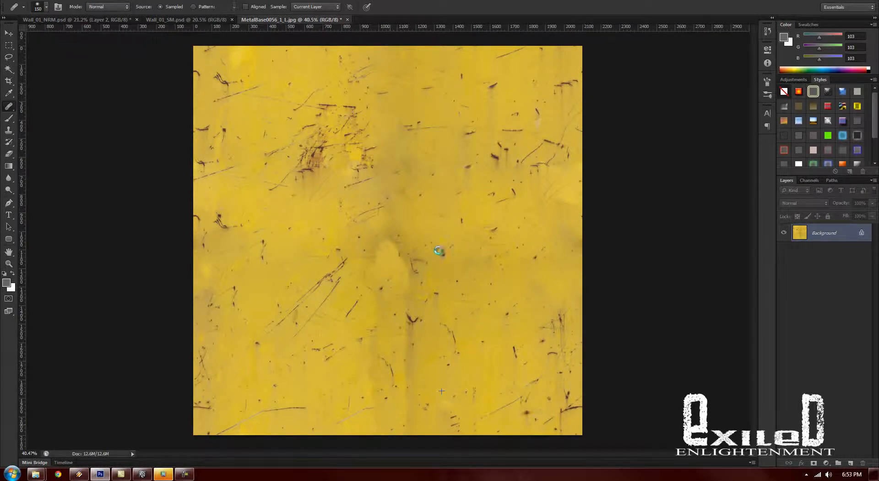
alt+click(459, 276)
drag(367, 412, 344, 424)
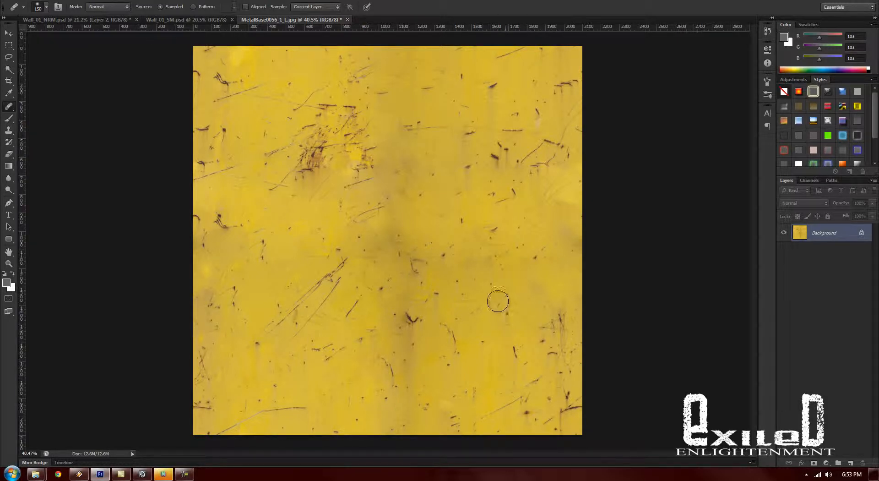
- Reapply the Offset filter repeatedly to check the healed seams, ending with the texture in its original arrangement
scroll(501, 299, down, 3)
scroll(498, 300, up, 3)
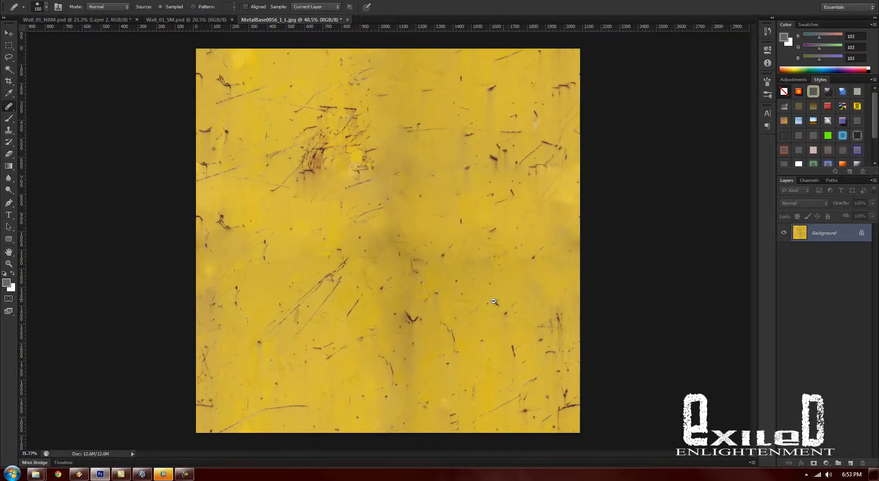
scroll(492, 301, down, 1)
scroll(492, 301, up, 1)
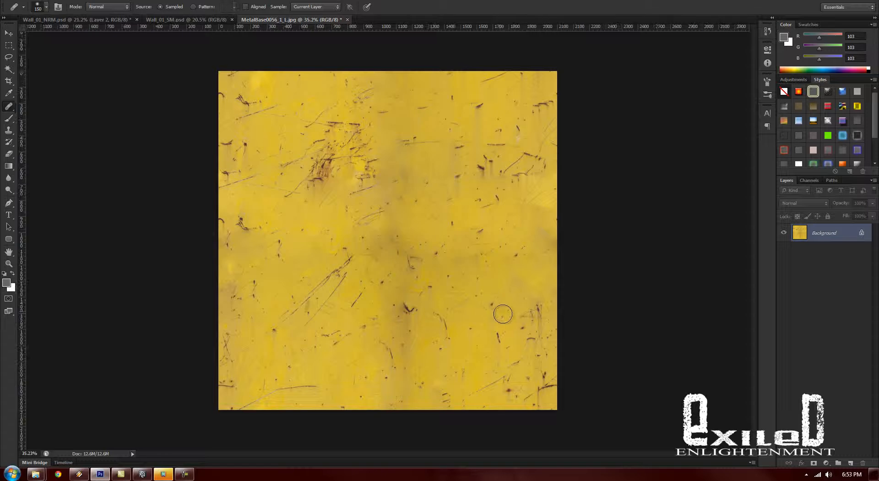
key(ctrl+f)
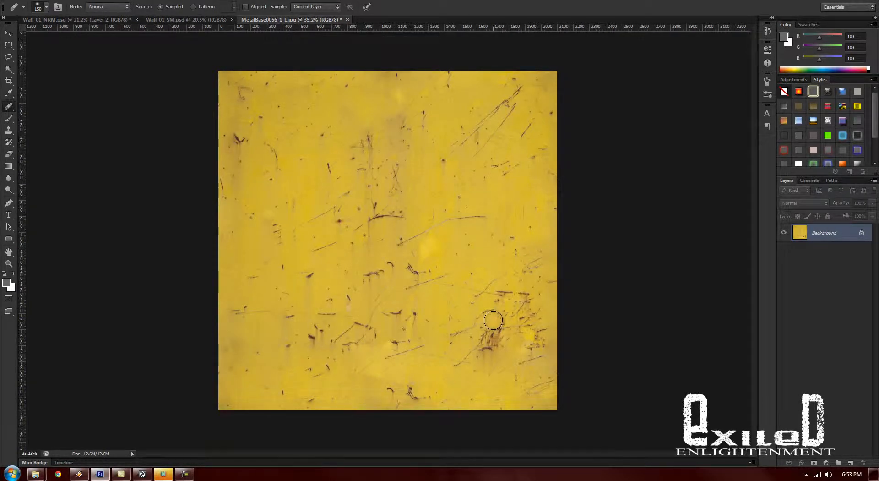
key(ctrl+f)
key(ctrl+f)
key(ctrl+f)
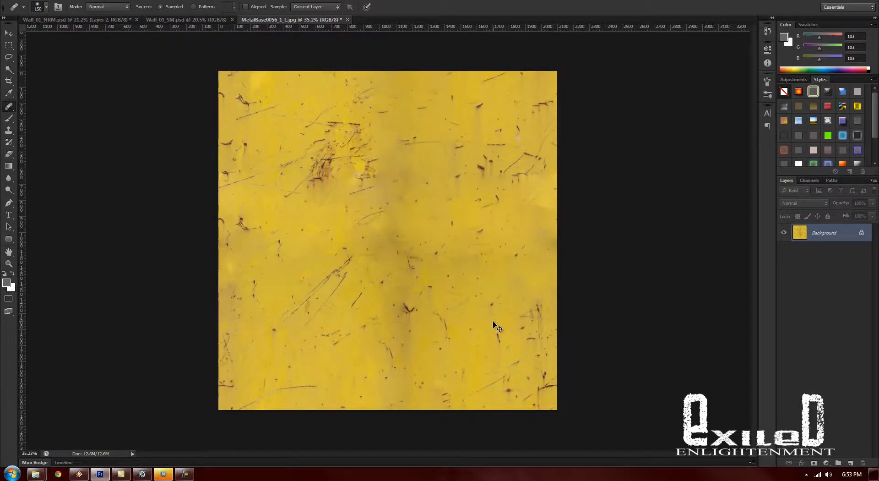
key(ctrl+f)
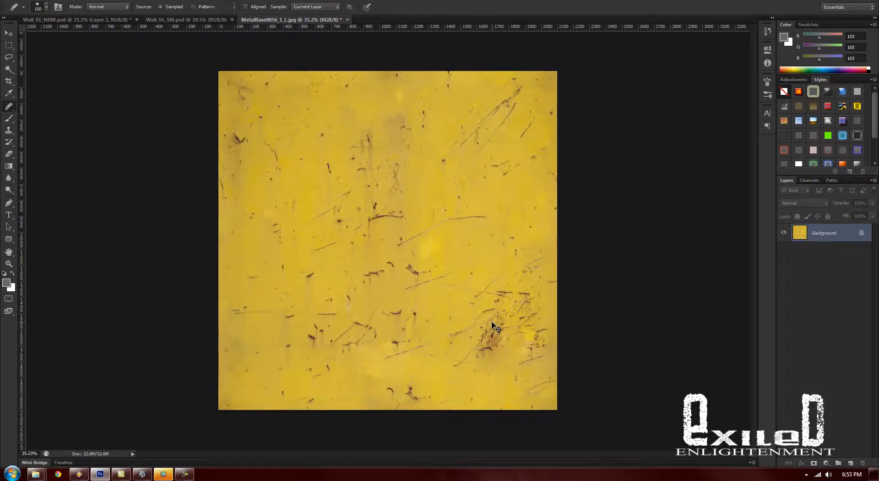
key(ctrl+f)
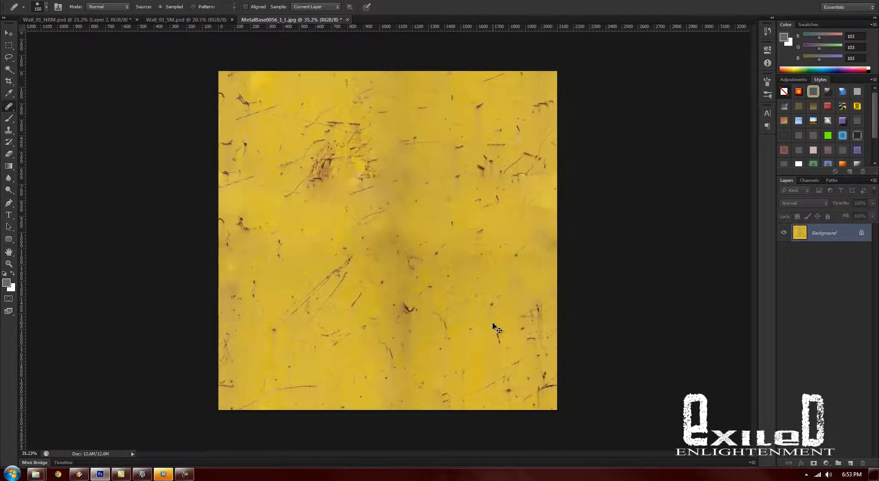
key(ctrl+f)
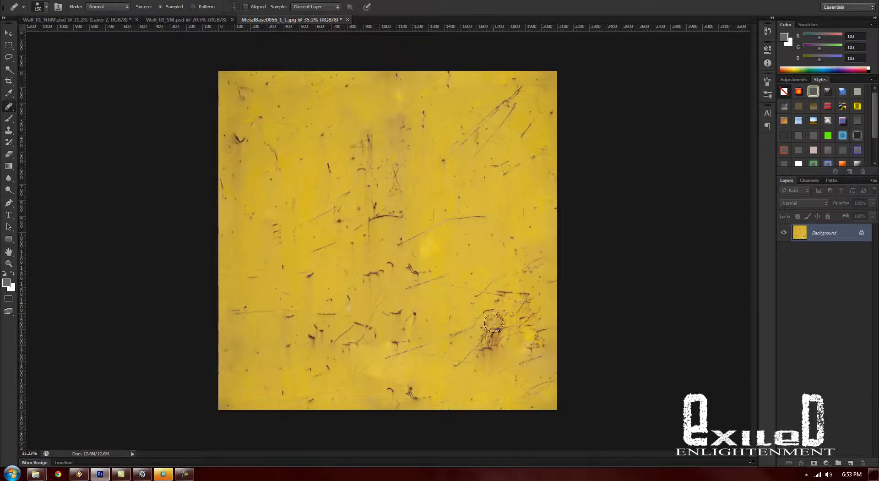
scroll(452, 294, down, 1)
scroll(452, 299, up, 2)
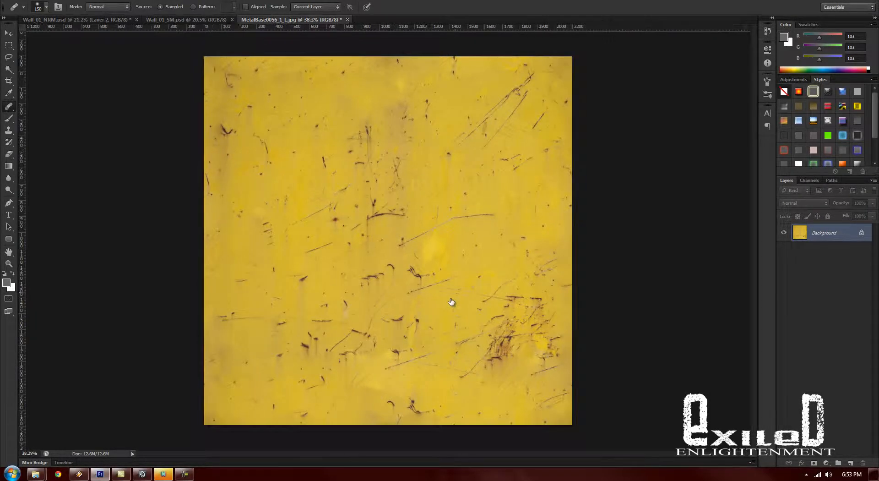
- Convert the locked Background into a regular layer
right_click(825, 231)
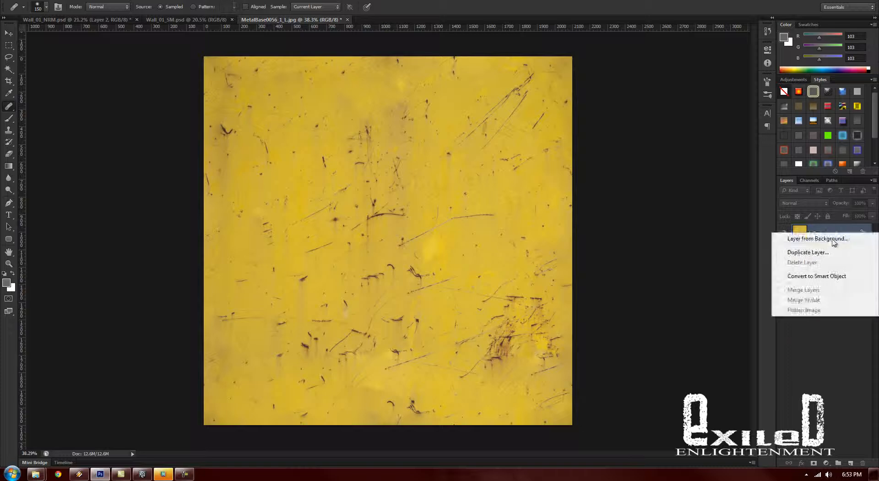
click(815, 235)
key(Return)
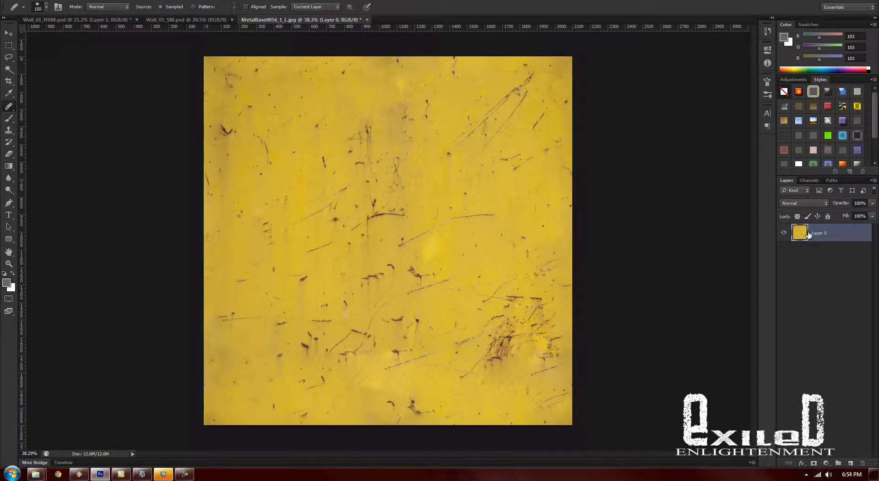
double_click(808, 234)
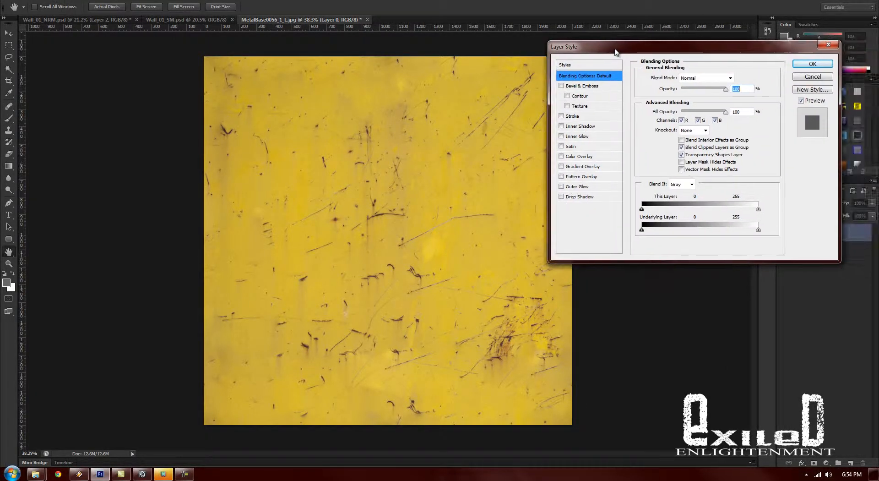
drag(616, 51, 624, 57)
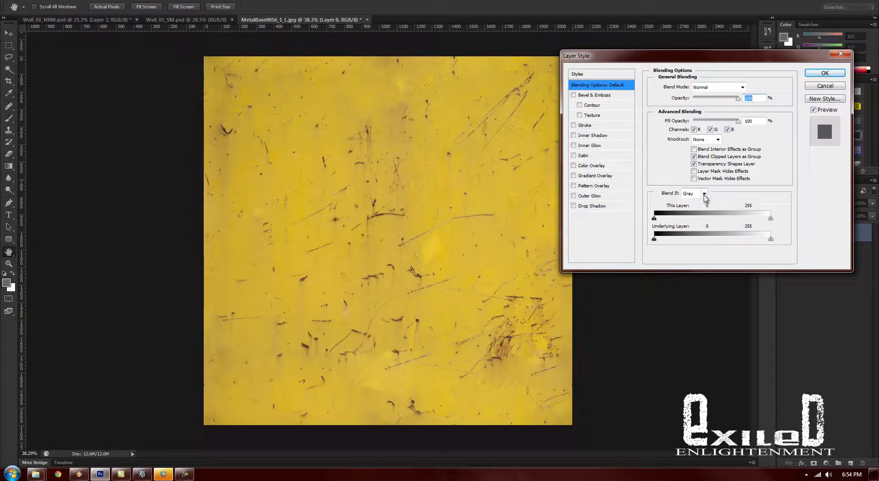
click(825, 86)
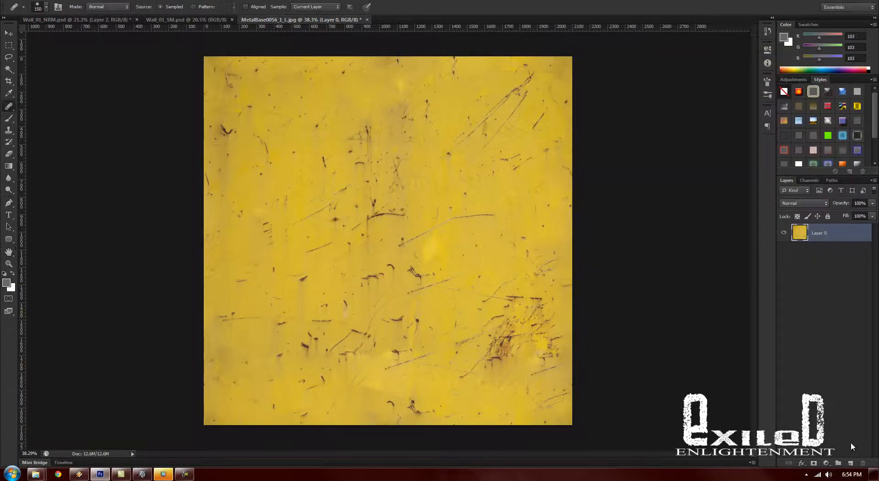
- Add a new empty layer beneath Layer 0 and set the foreground color to white (ffffff)
click(851, 462)
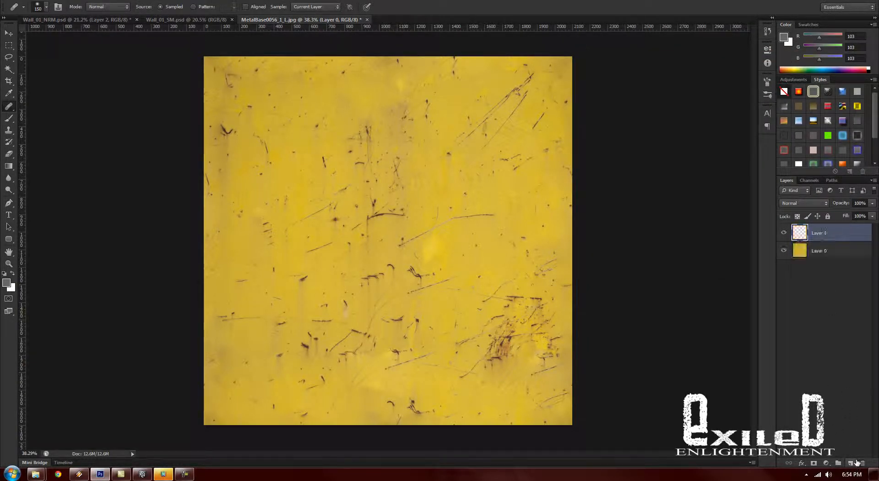
drag(833, 234, 830, 263)
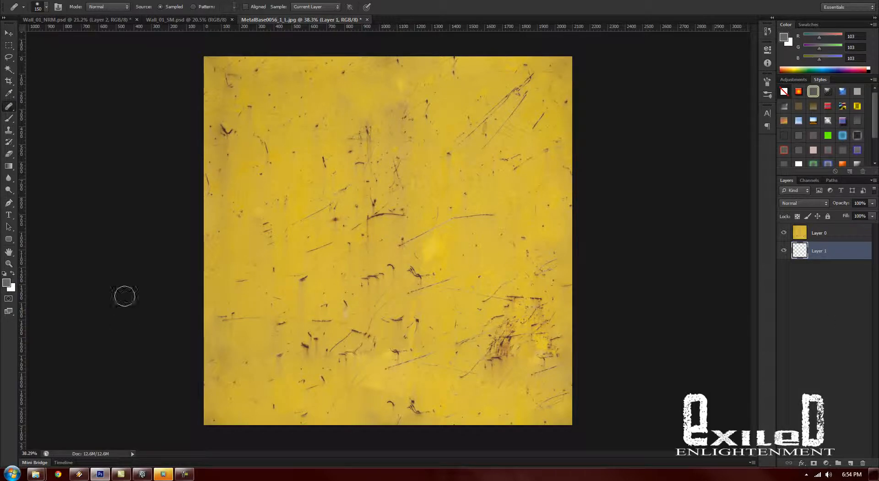
click(7, 283)
drag(640, 166, 610, 99)
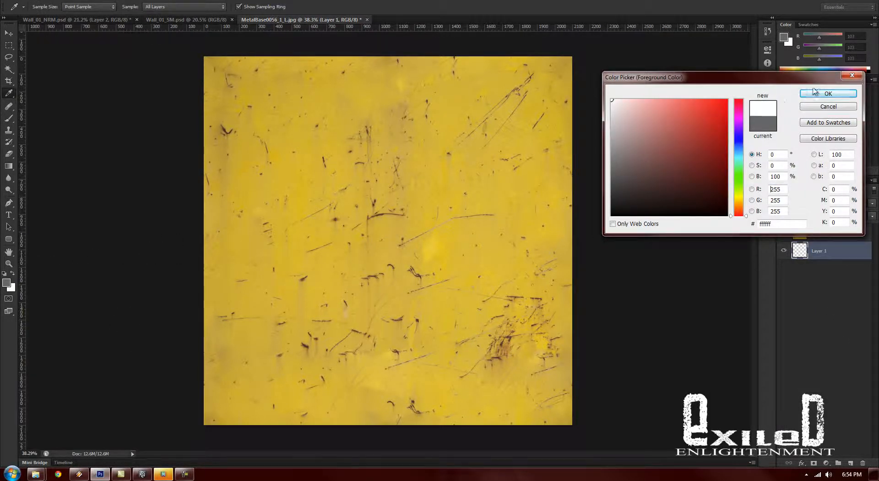
click(811, 95)
- Hide Layer 0 and paint the whole of Layer 1 white with the Brush tool at 1289 px
right_click(310, 132)
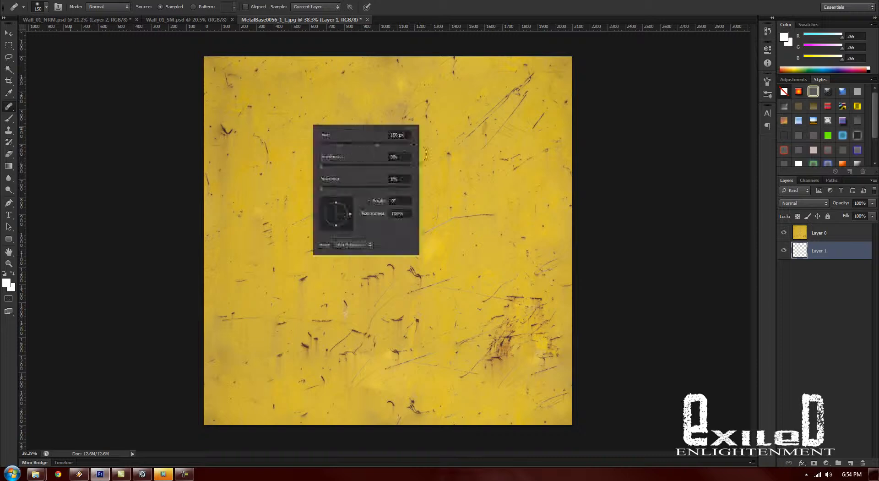
click(9, 118)
right_click(379, 128)
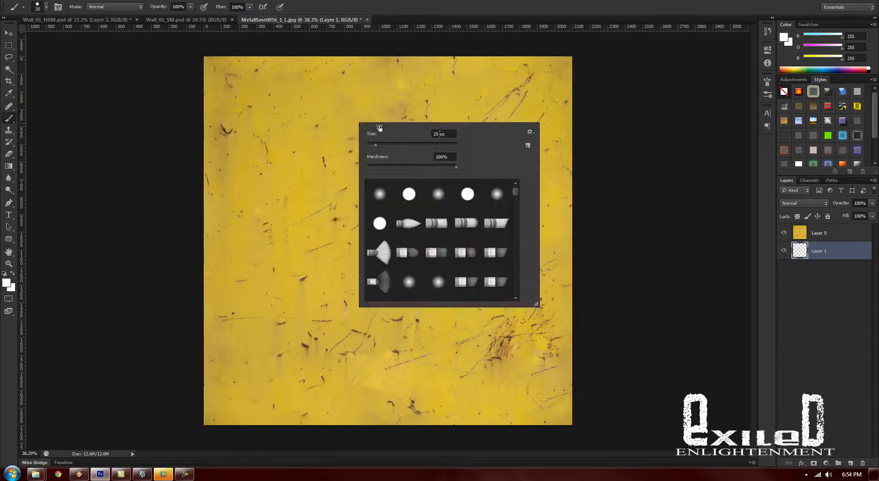
text(1289)
key(Return)
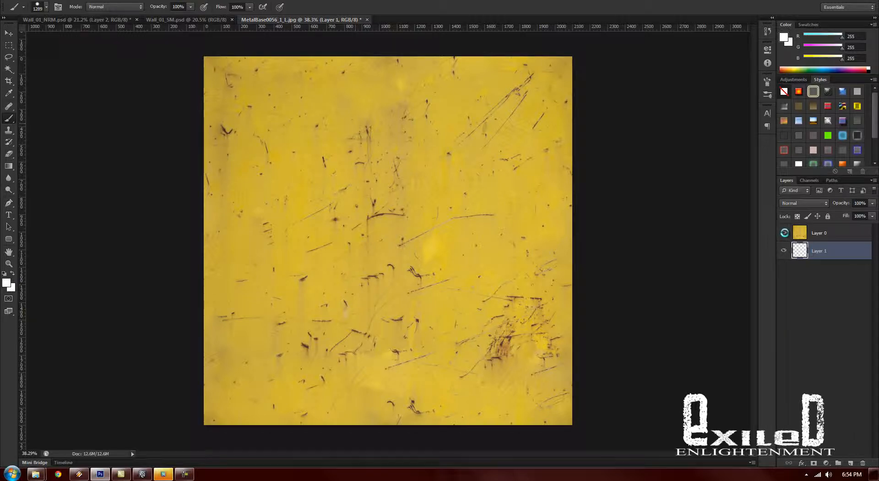
click(784, 233)
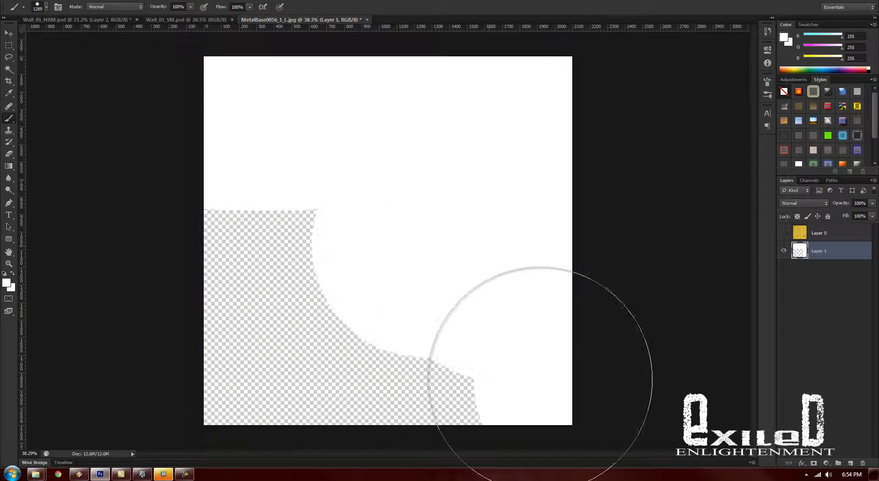
drag(540, 379, 606, 349)
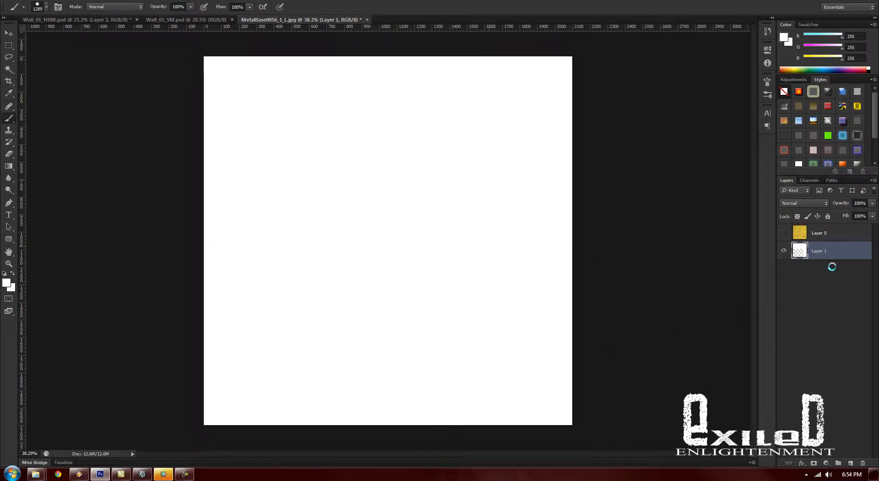
- Show Layer 0 again and open its blending options, keeping the texture in view
click(827, 236)
click(784, 232)
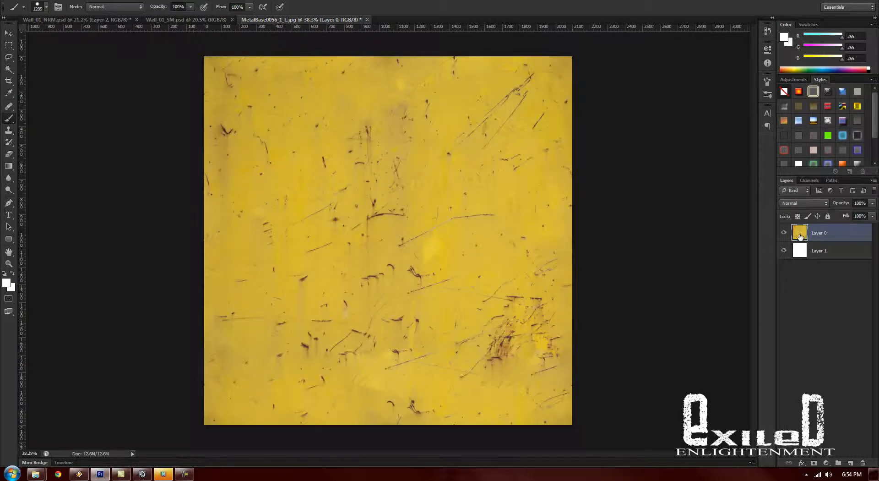
double_click(799, 235)
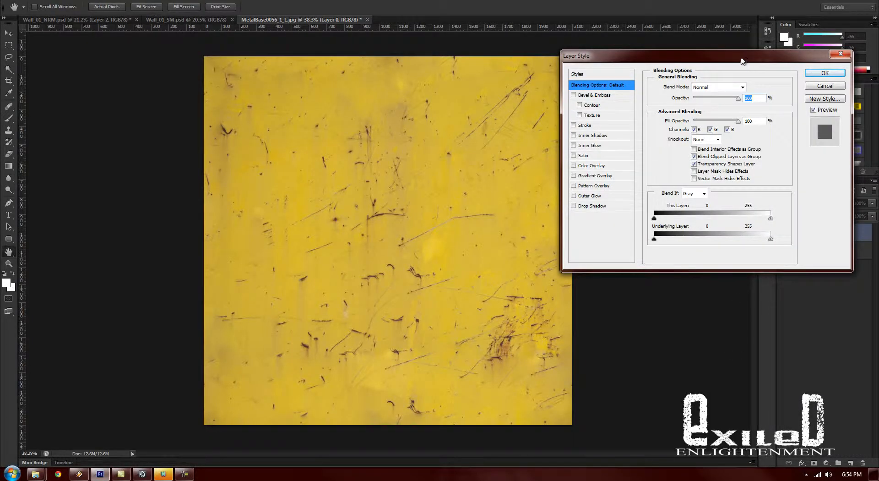
drag(742, 60, 627, 75)
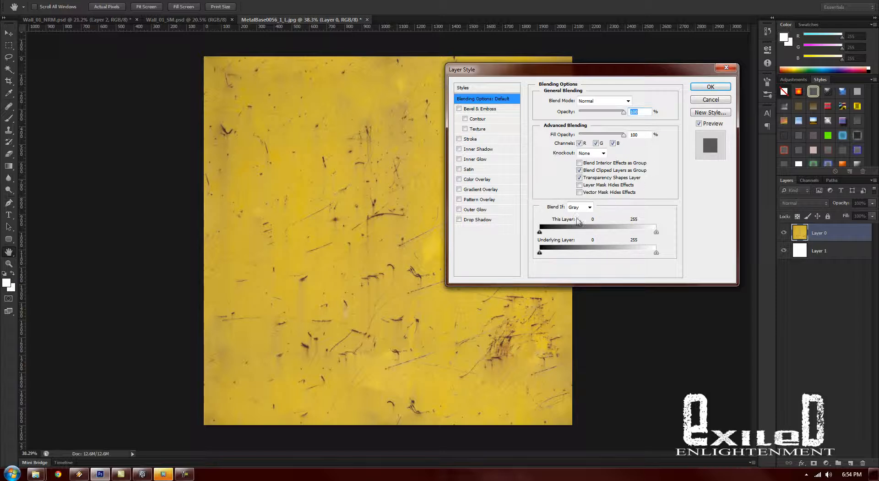
drag(612, 77, 677, 69)
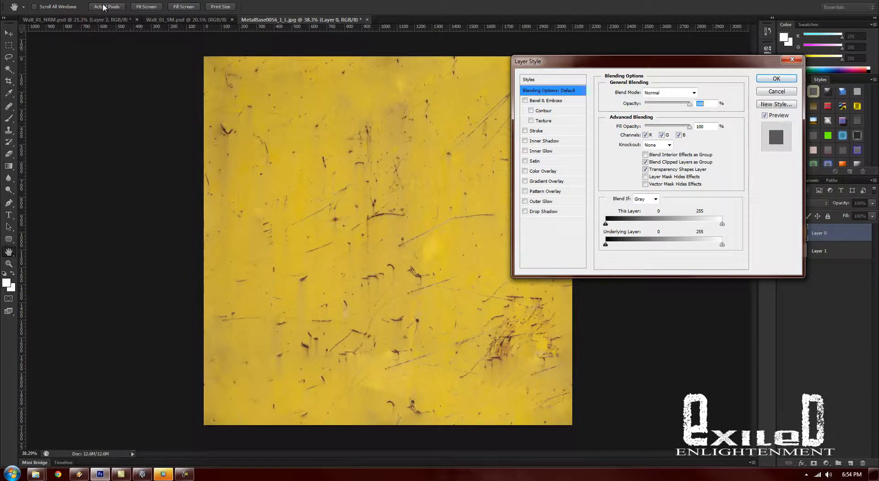
click(123, 0)
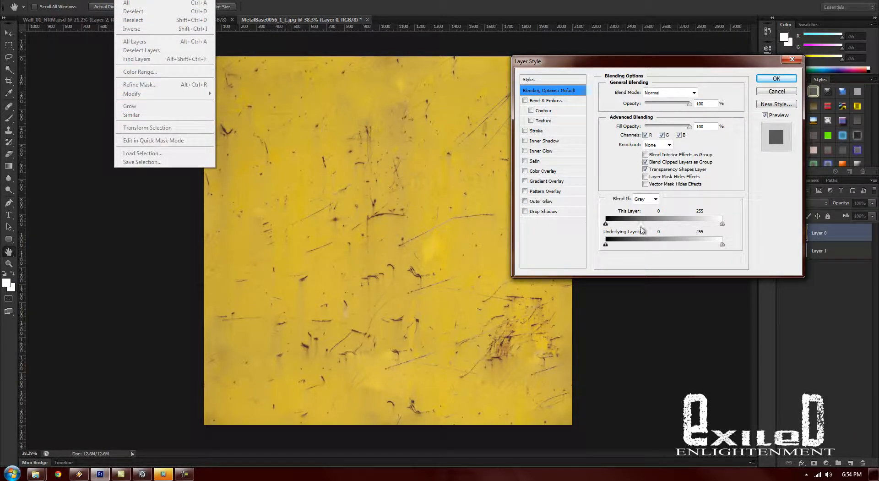
click(605, 179)
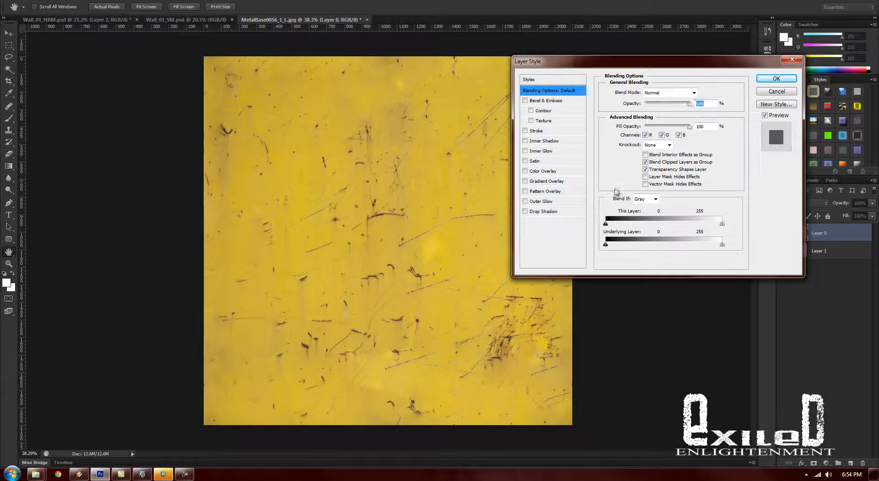
- Set Blend If to Green and split the This Layer white point to 65 / 150 to isolate the dark scratches
click(655, 199)
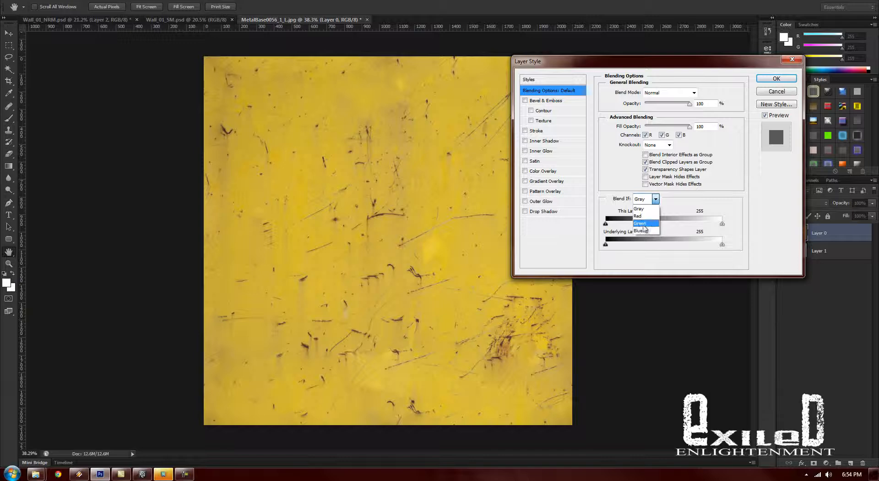
click(646, 224)
drag(722, 223, 636, 230)
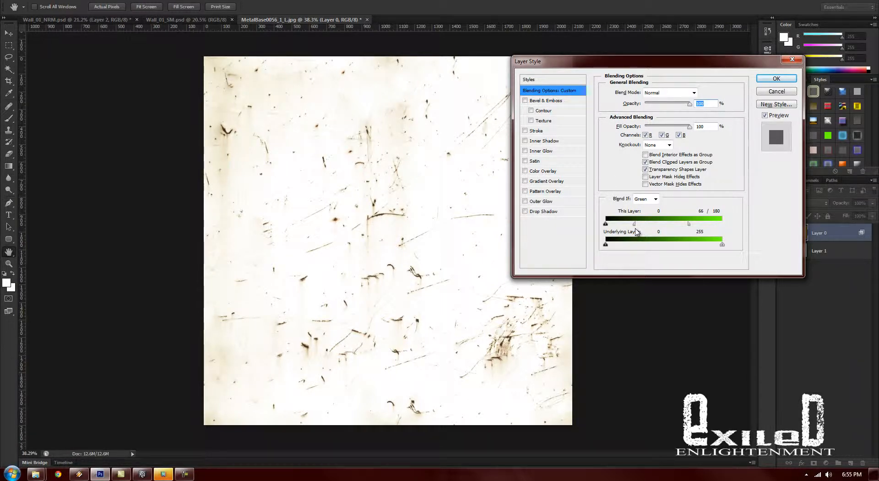
mouse_move(688, 229)
mouse_down()
mouse_move(700, 230)
mouse_move(675, 233)
mouse_up()
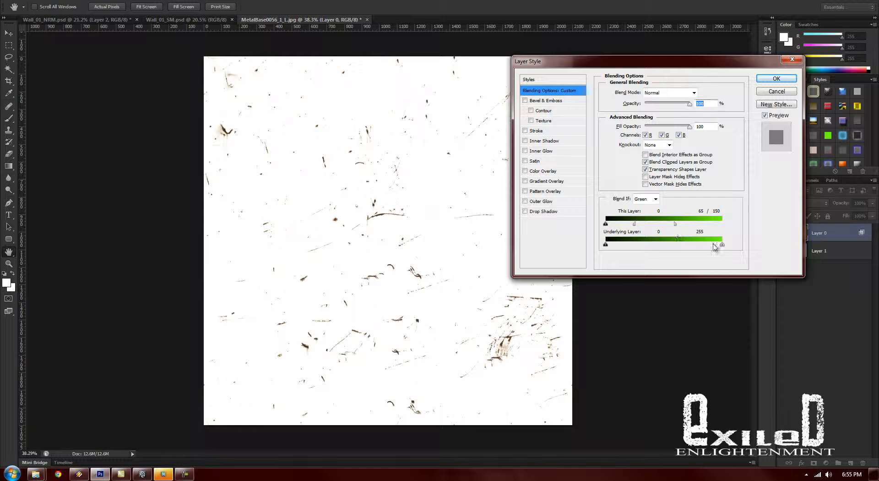
click(775, 79)
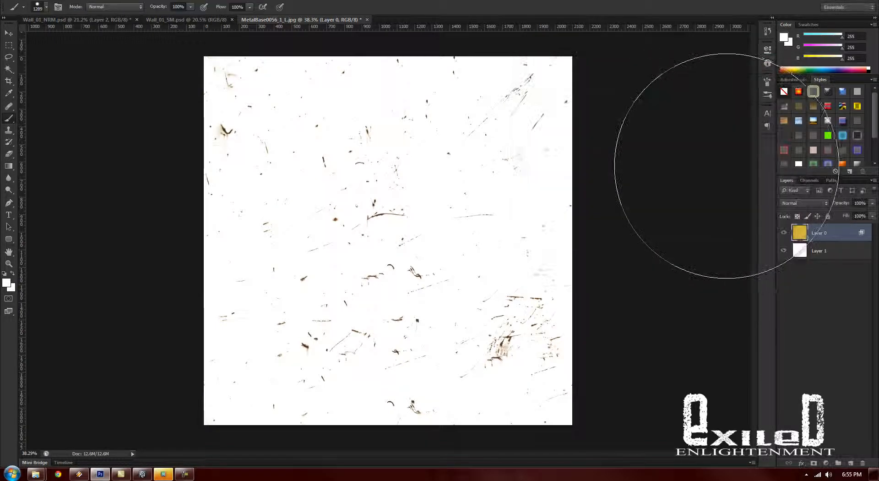
- Add a new layer, merge it with Layer 0 to bake in the blending, and hide Layer 1 to inspect the scratches
click(850, 464)
shift+click(826, 251)
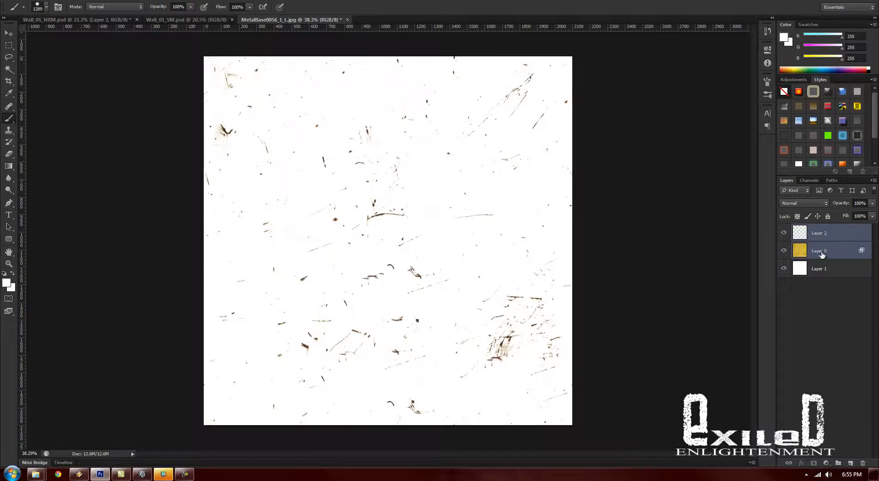
right_click(822, 254)
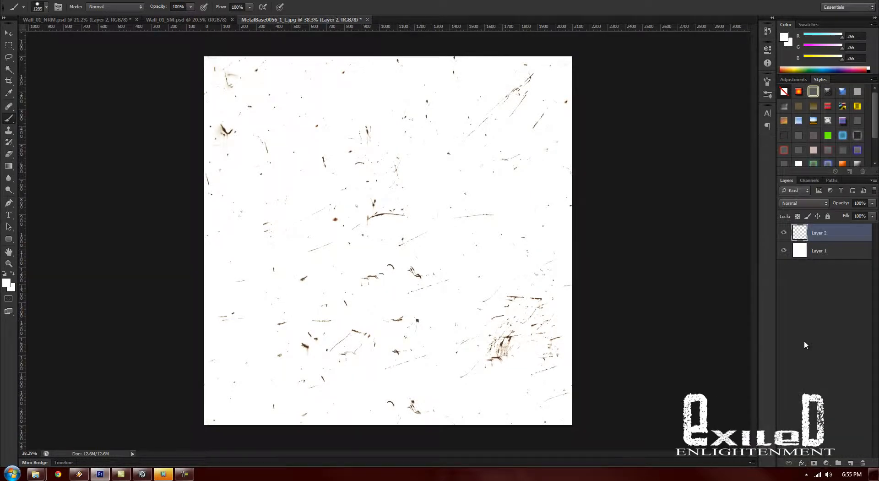
click(784, 251)
mouse_move(426, 232)
mouse_down()
mouse_move(496, 259)
mouse_move(451, 255)
mouse_move(504, 276)
mouse_move(430, 231)
mouse_move(610, 312)
mouse_move(557, 293)
mouse_move(515, 293)
mouse_up()
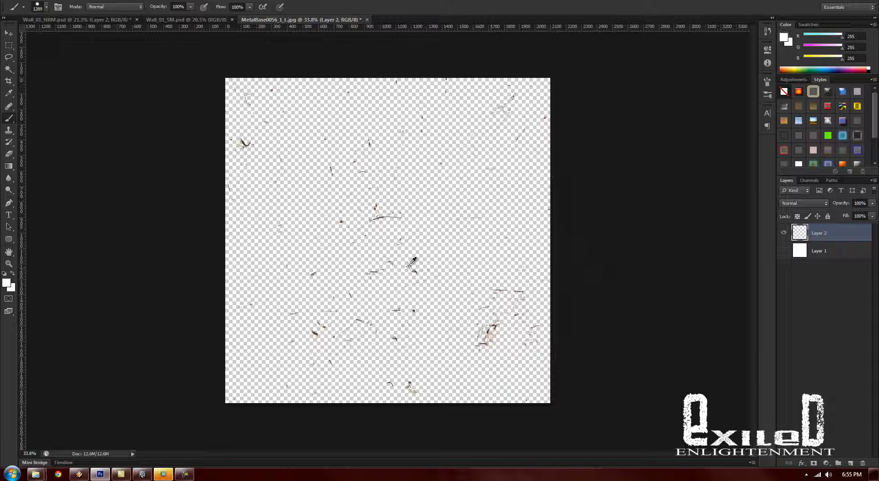
drag(410, 262, 415, 264)
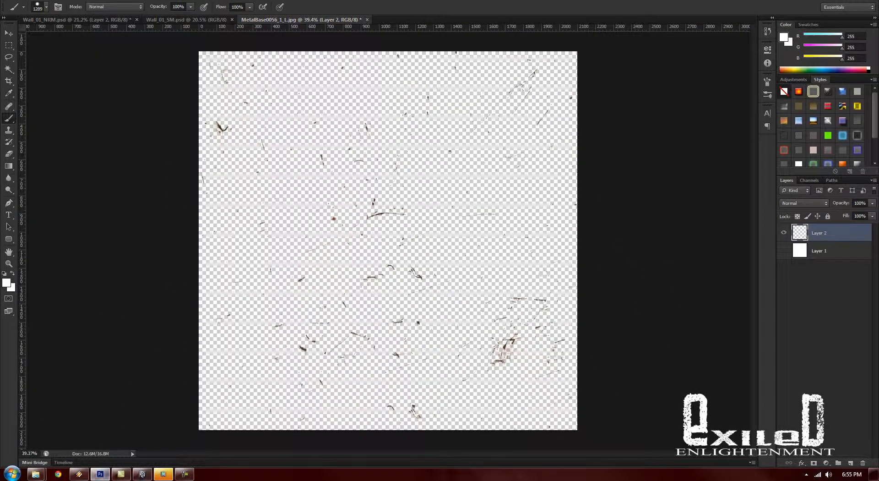
- Launch the normal map converter and place its window beside the texture canvas
click(165, 474)
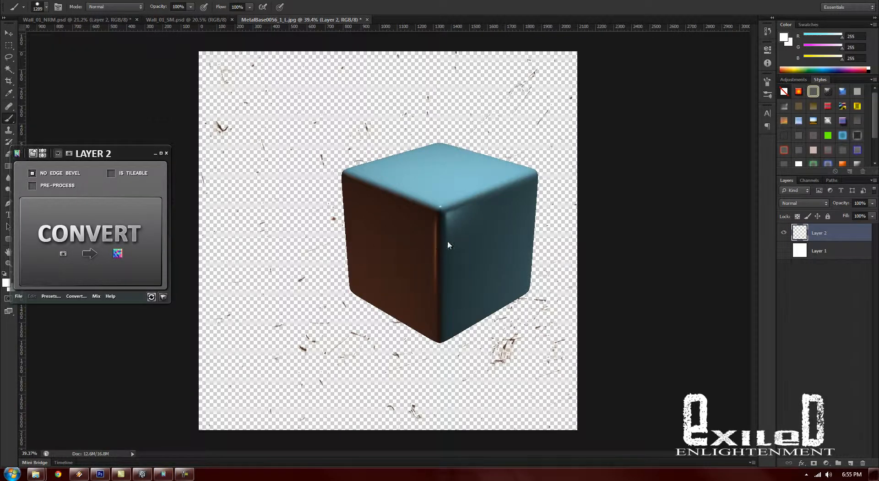
drag(447, 242, 346, 195)
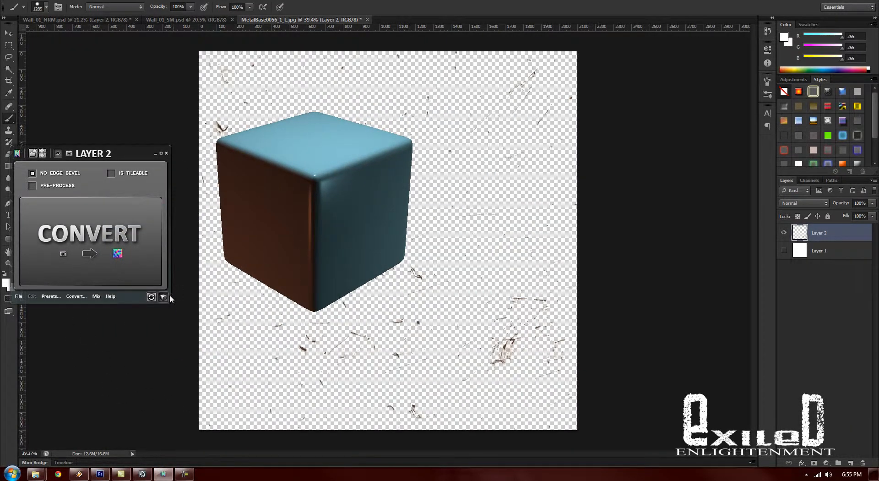
click(163, 297)
drag(83, 158, 105, 171)
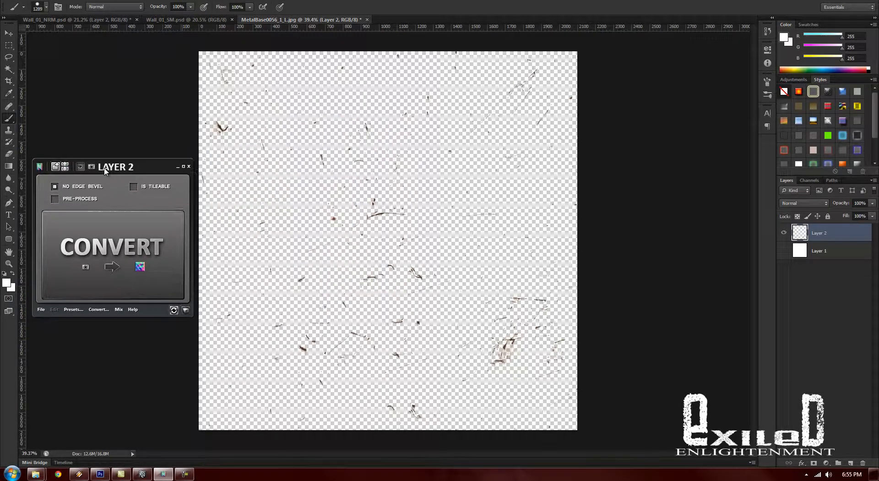
- Show Layer 1, invert it to black, and select the scratches layer, Layer 2
click(823, 253)
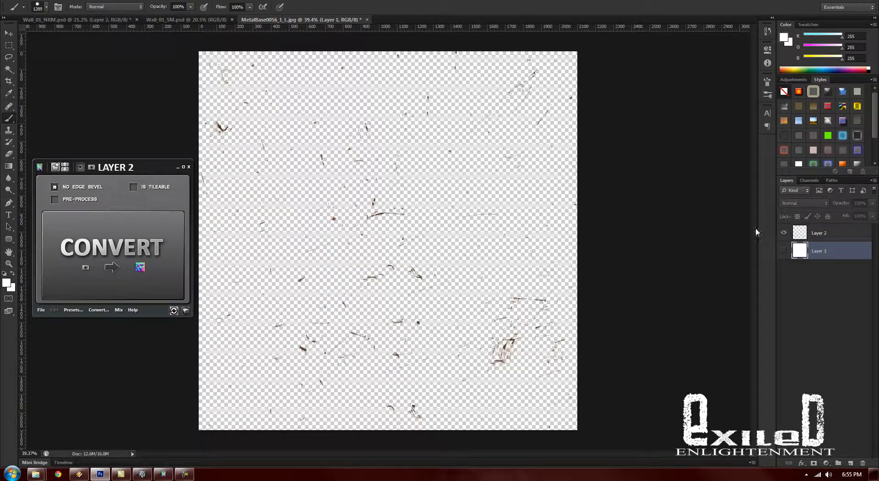
click(784, 250)
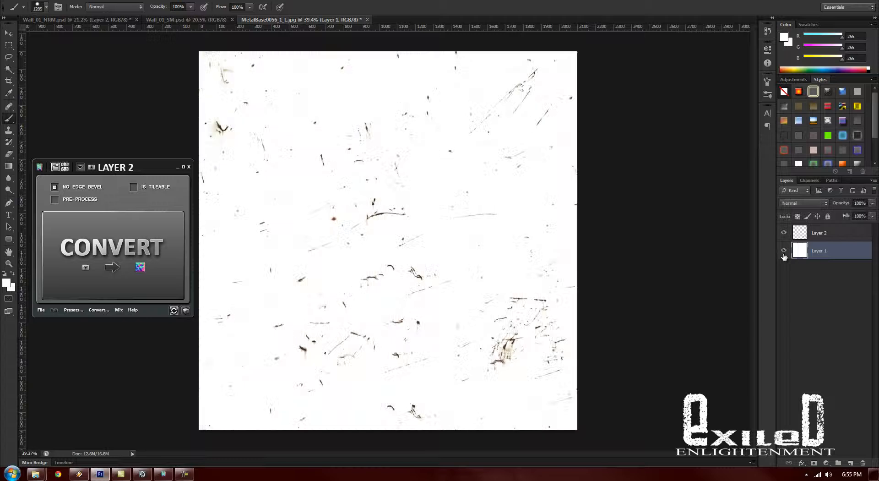
key(ctrl+i)
click(819, 234)
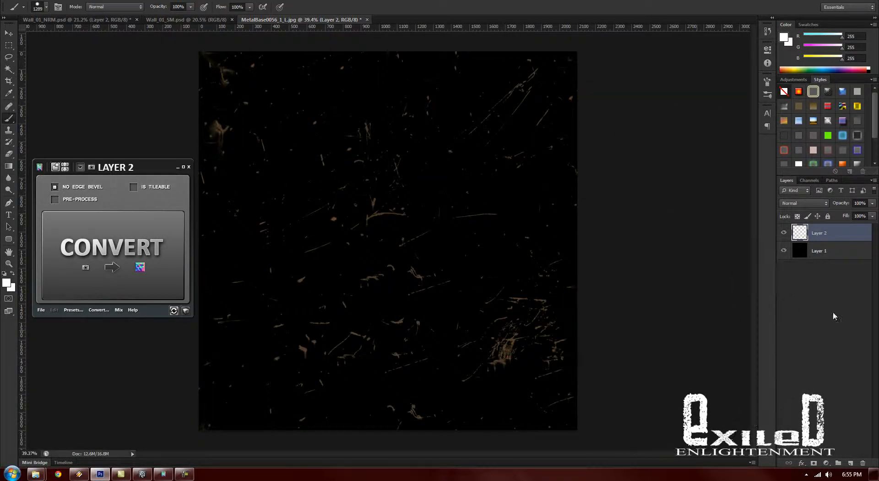
- Add an empty layer beneath Layer 1, hide Layers 1 and 2, and convert the empty layer to a normal map
click(850, 463)
drag(826, 229, 827, 333)
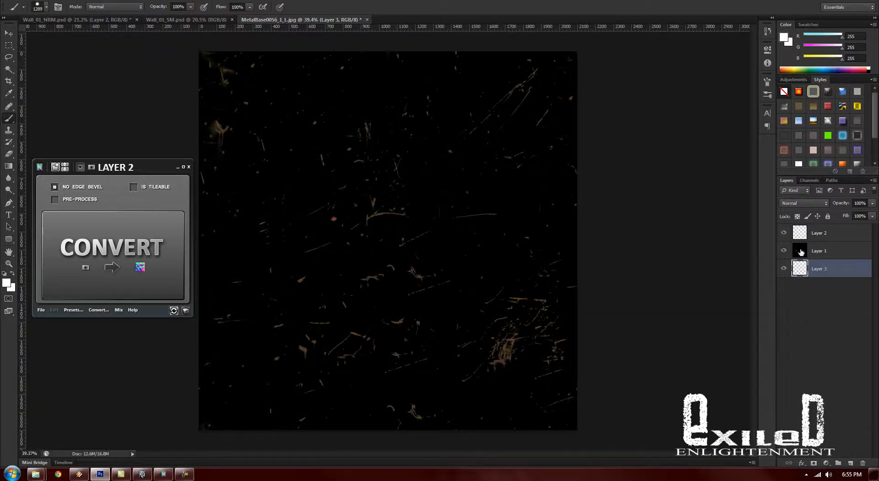
drag(783, 250, 783, 233)
click(105, 261)
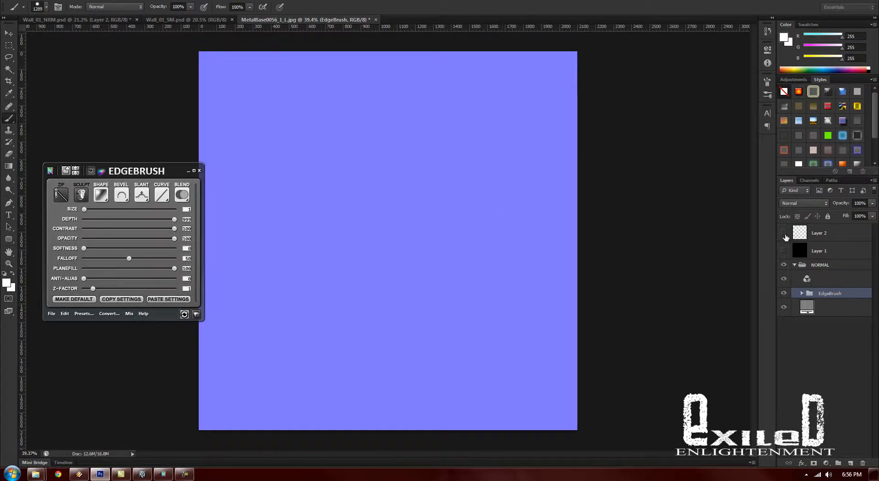
- Show the scratches on Layer 2 and convert them to a normal map with Is Tileable enabled
click(784, 232)
click(820, 233)
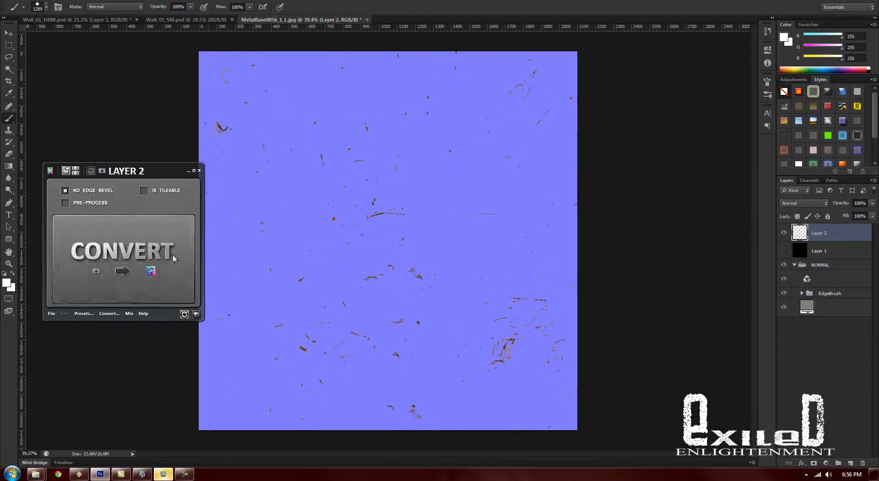
click(144, 191)
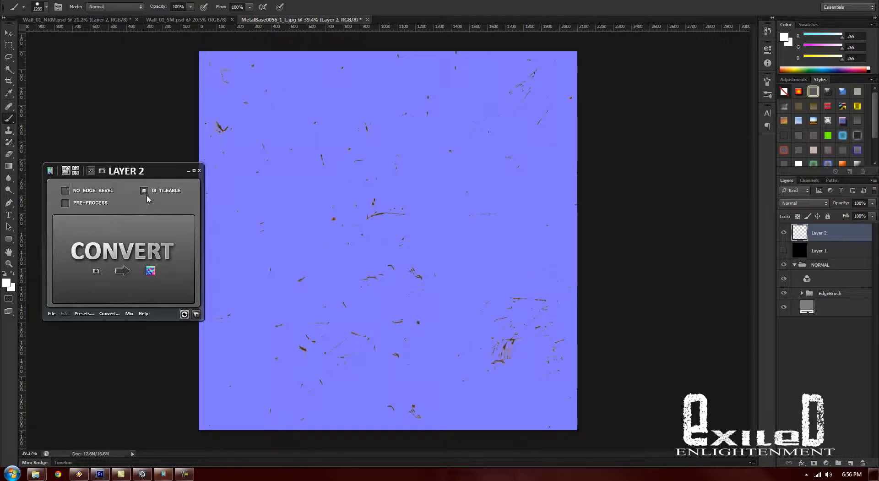
click(151, 273)
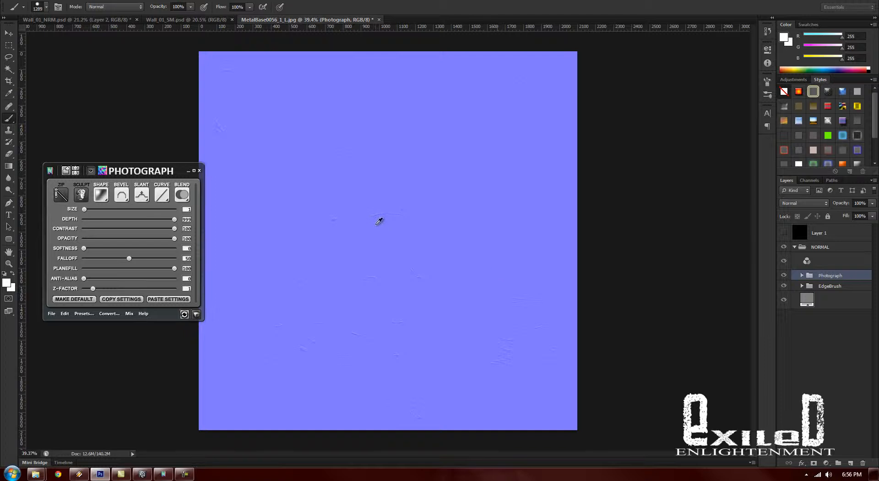
- Examine the scratch relief up close and set the Photograph normal layer's slant to Down
key(alt+space)
drag(379, 223, 395, 238)
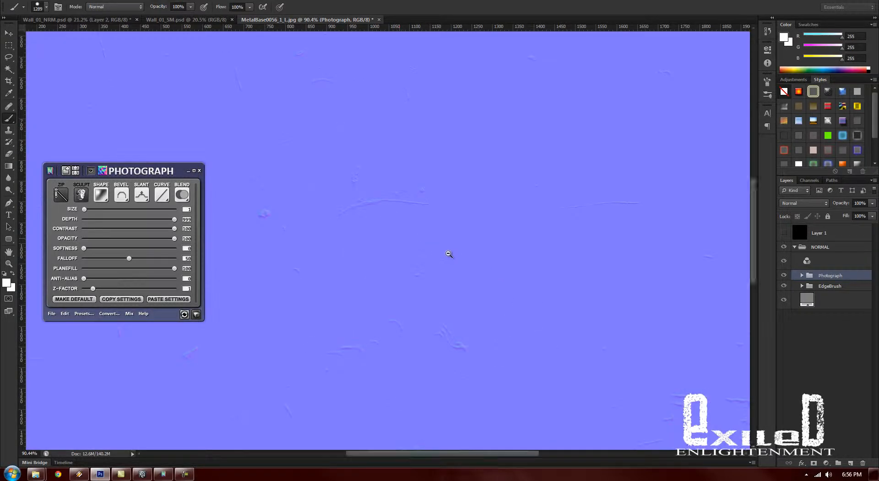
scroll(447, 254, down, 2)
scroll(443, 255, up, 1)
mouse_move(434, 258)
mouse_down()
mouse_move(553, 349)
mouse_move(336, 130)
mouse_move(388, 202)
mouse_move(518, 233)
mouse_move(590, 280)
mouse_move(582, 281)
mouse_up()
click(142, 194)
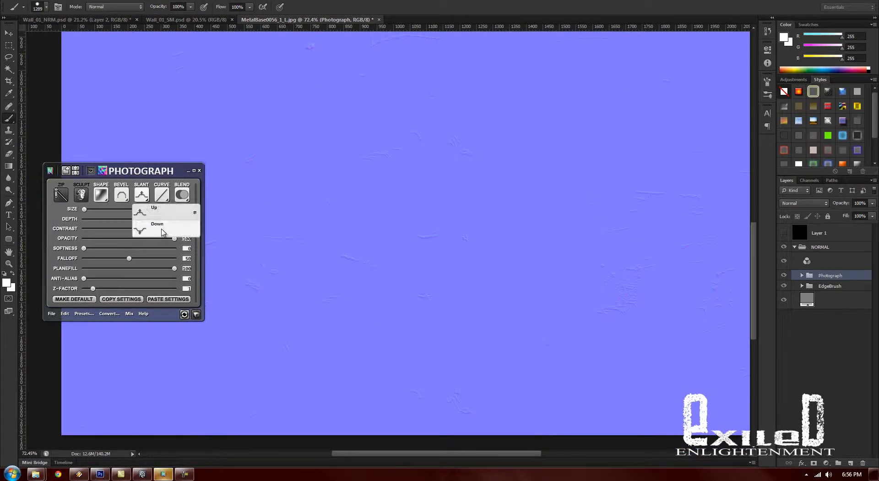
click(153, 228)
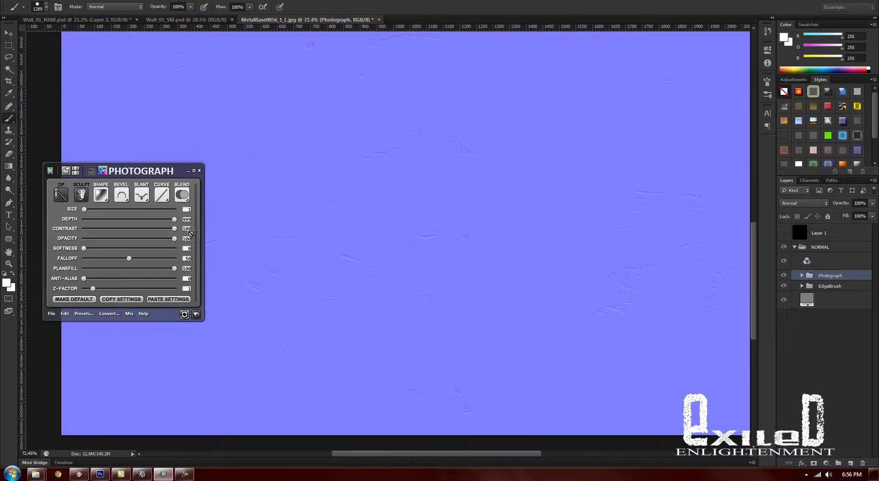
- Set the Photograph normal layer's softness to 2
click(242, 202)
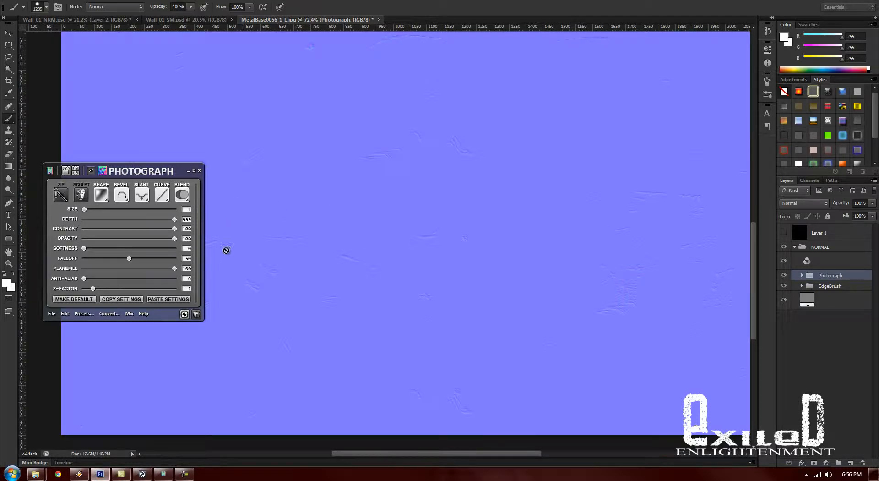
click(104, 219)
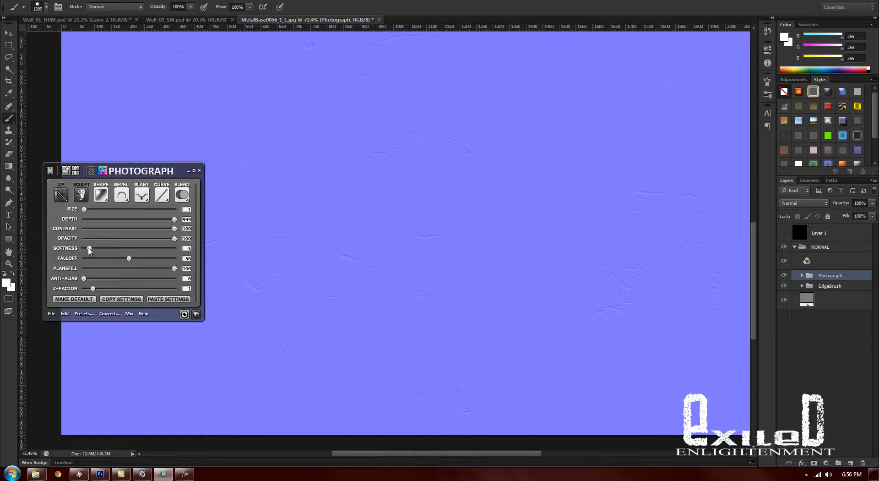
- Try the Log curve on the Photograph normal layer and return it to the Linear curve
click(164, 201)
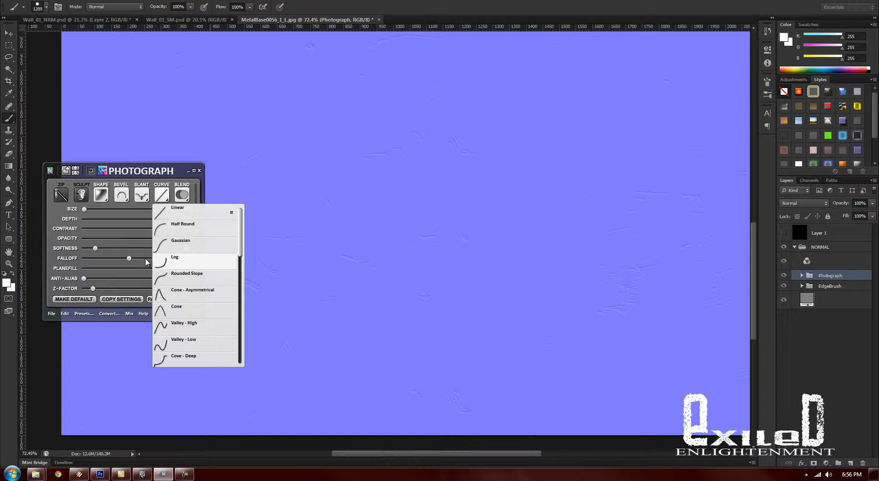
click(156, 262)
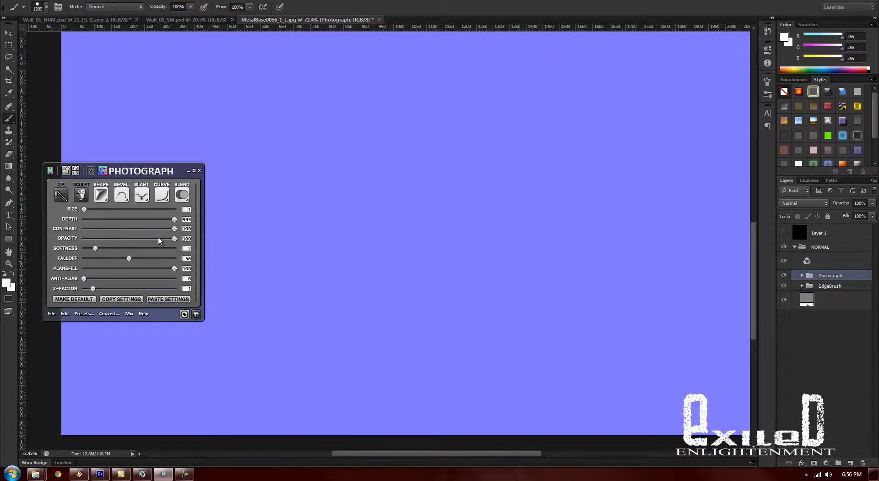
click(163, 200)
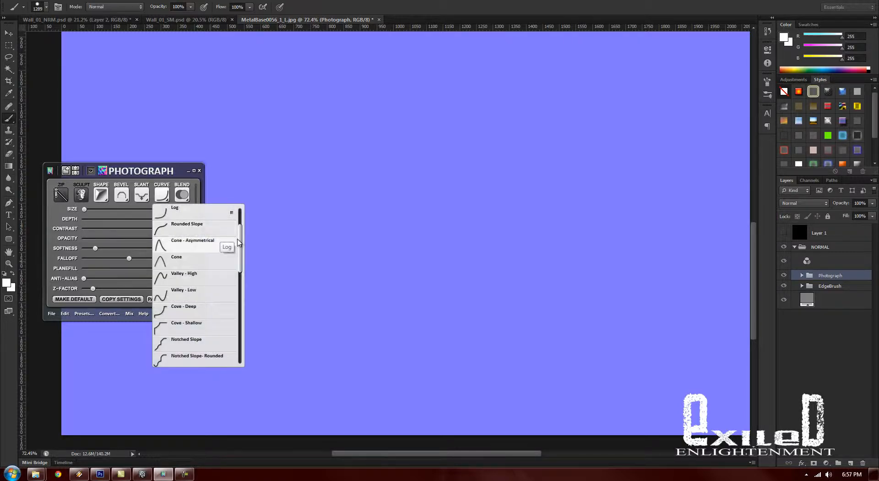
scroll(192, 216, up, 3)
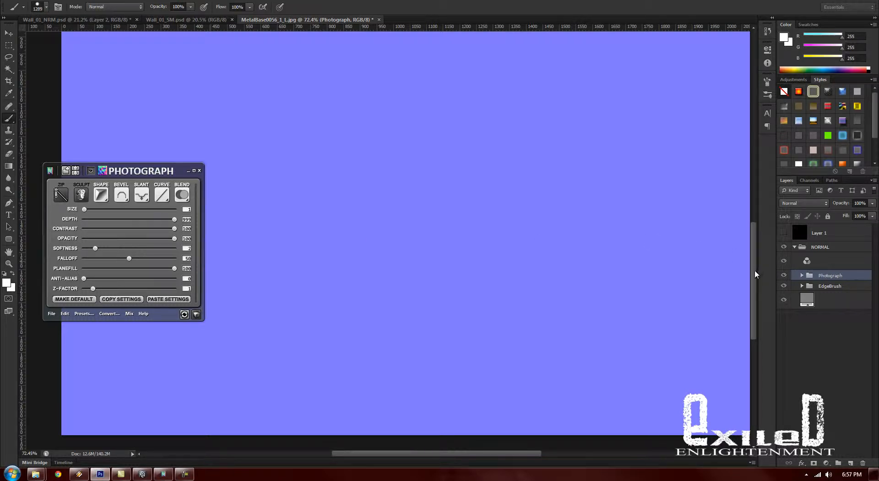
scroll(751, 209, up, 3)
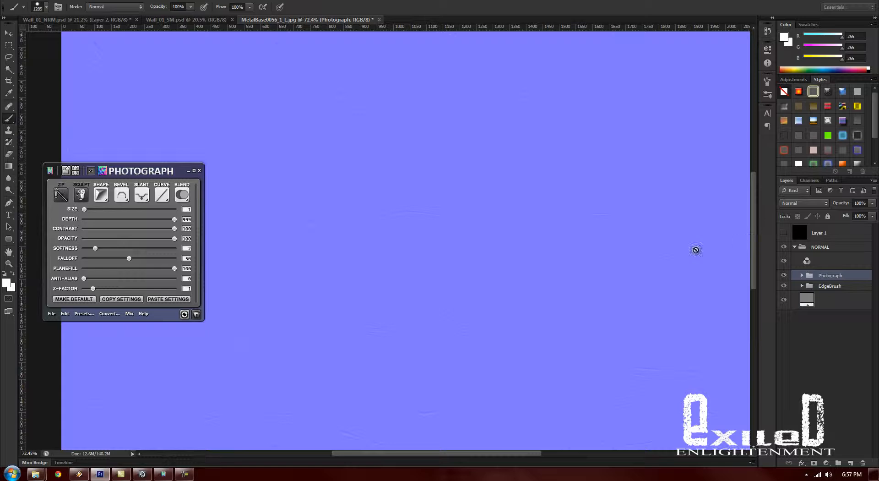
- Raise the Photograph normal layer's size slightly and turn its anti-alias up to 1
drag(85, 210, 86, 210)
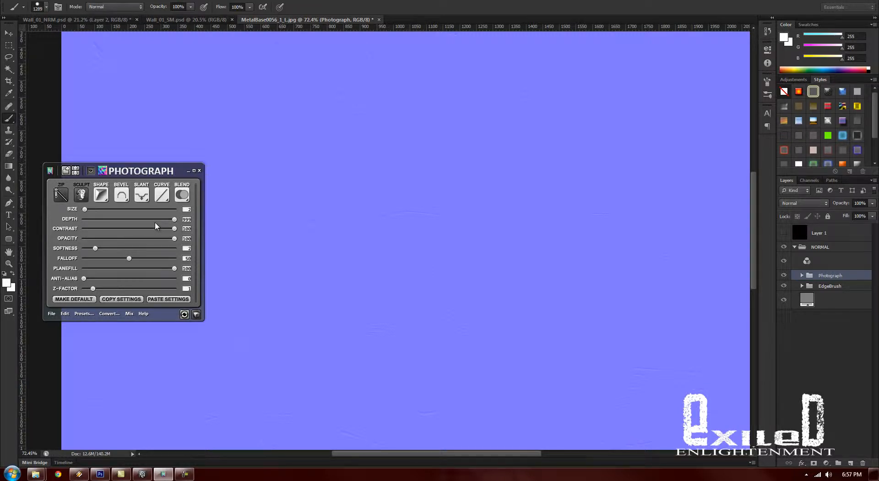
scroll(752, 213, up, 1)
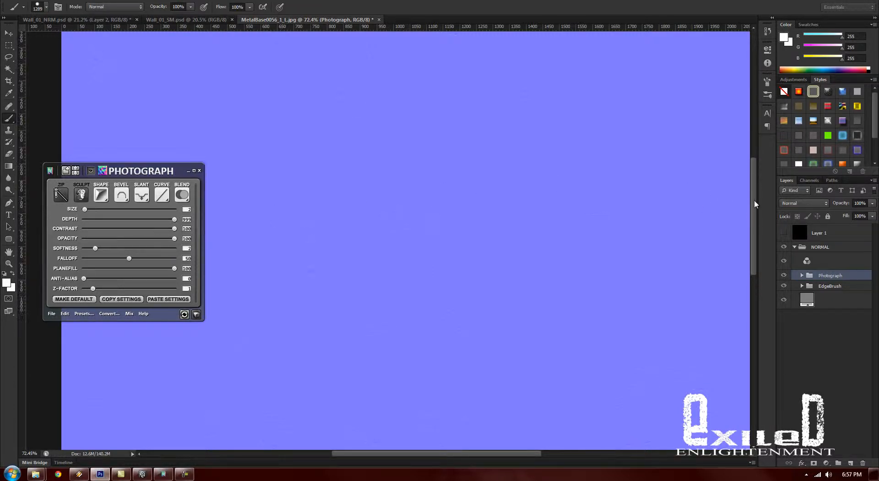
drag(84, 278, 187, 291)
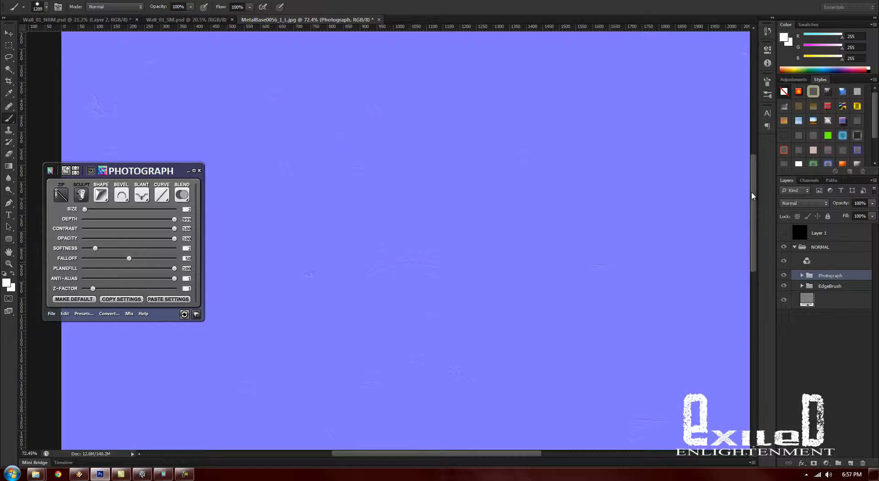
scroll(754, 266, down, 3)
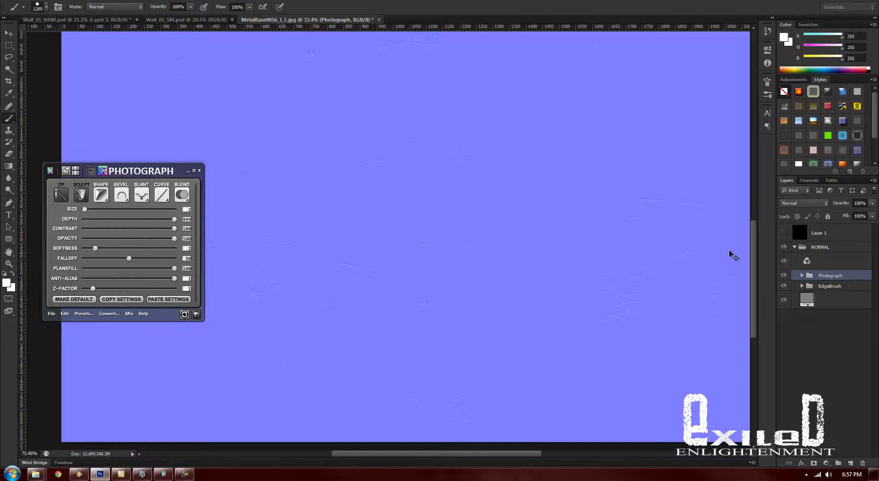
- Keep the scratch document open, flatten the NORMAL group into a single Photograph layer, and delete the black Layer 1
key(ctrl+w)
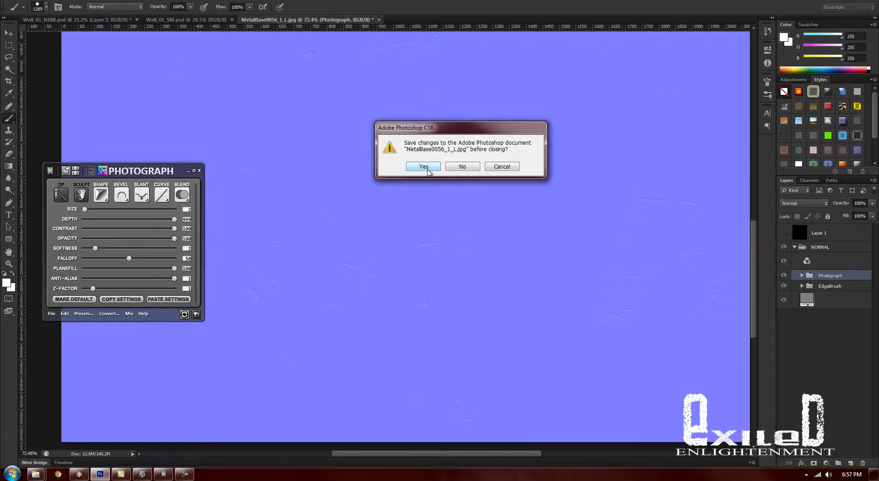
click(508, 168)
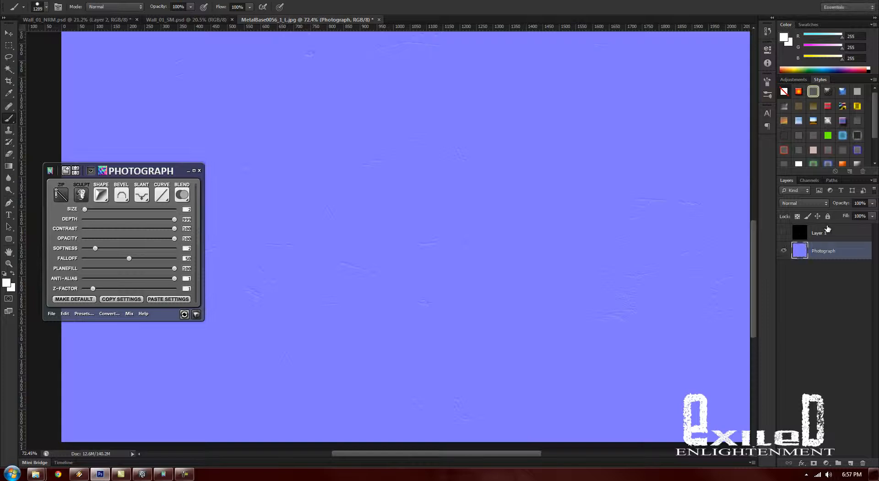
click(188, 171)
mouse_move(480, 244)
mouse_down()
mouse_move(404, 245)
mouse_move(457, 253)
mouse_move(465, 245)
mouse_up()
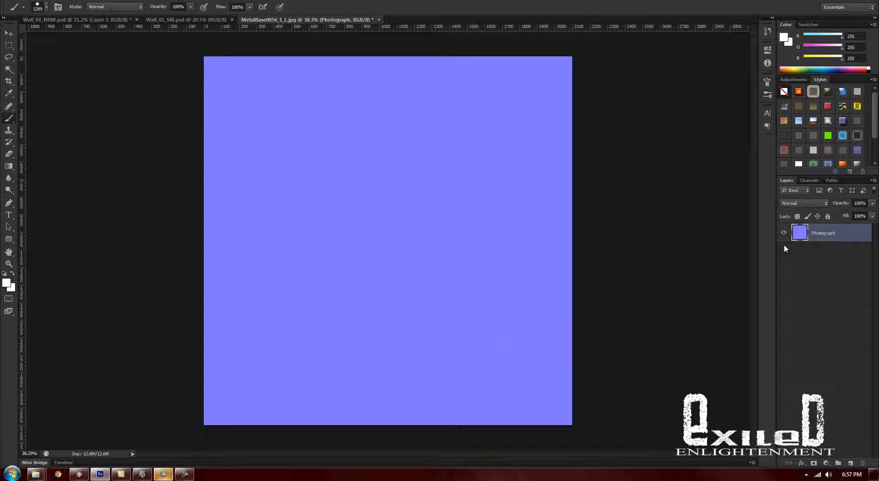
- Resize the scratch normal map image to 2048 x 2048 pixels
key(ctrl+alt+i)
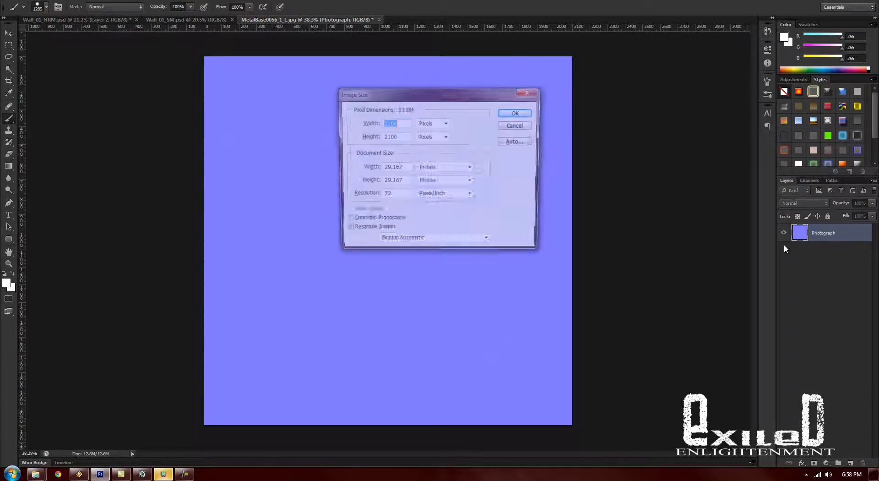
text(2048)
key(Tab)
key(Tab)
text(2048)
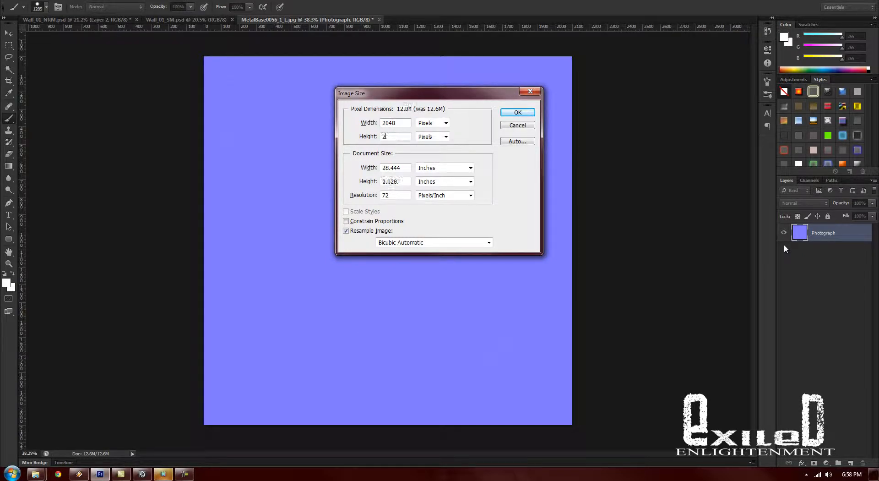
key(Return)
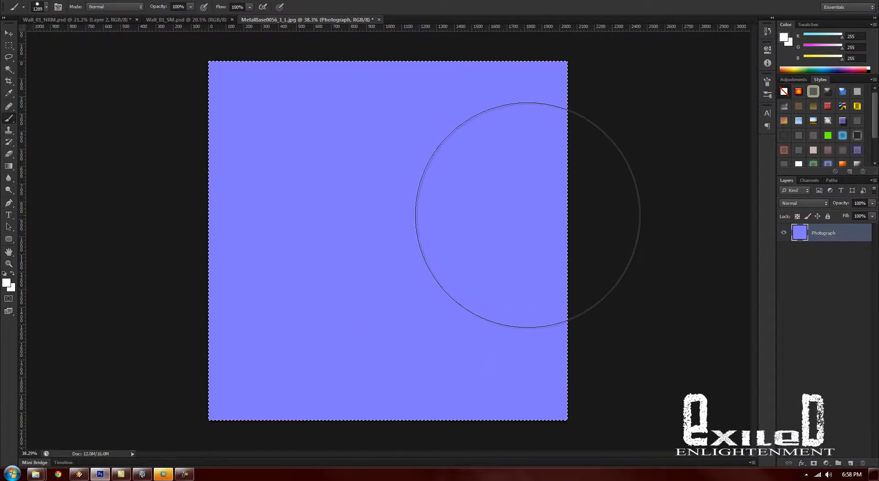
- Copy the entire scratch normal map and paste it into Wall_01_NRM.psd above Layer 2
key(ctrl+a)
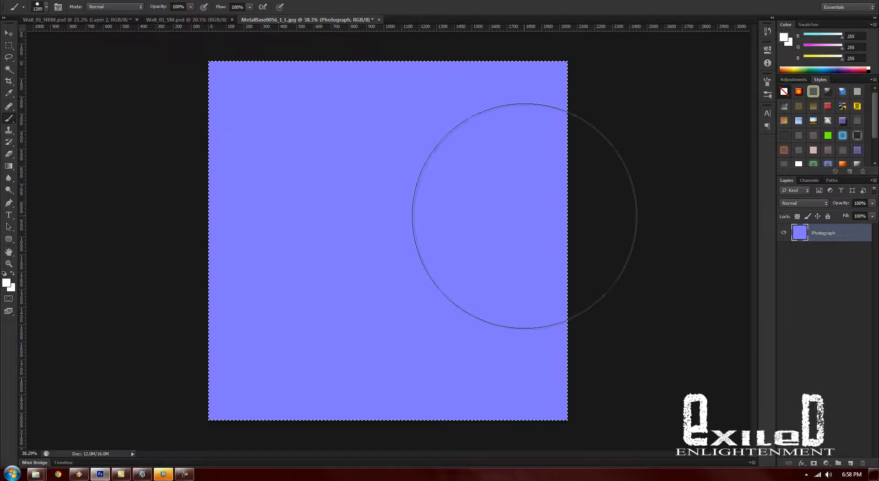
click(78, 19)
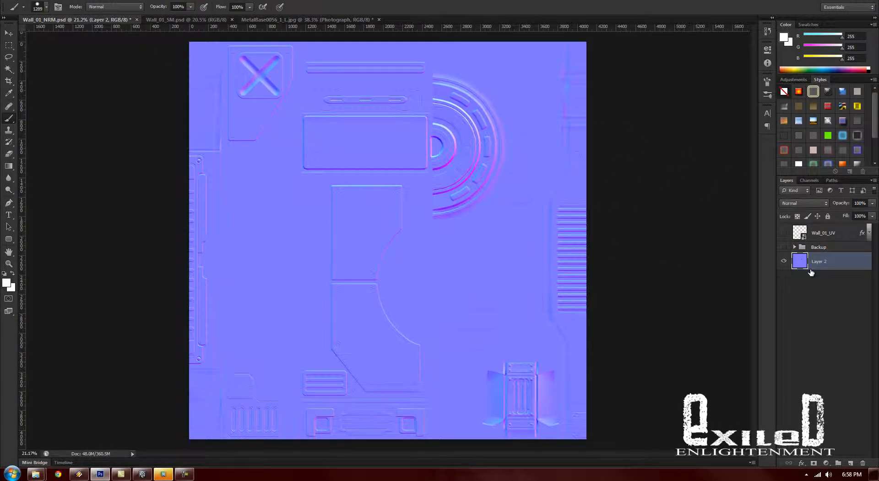
key(ctrl+v)
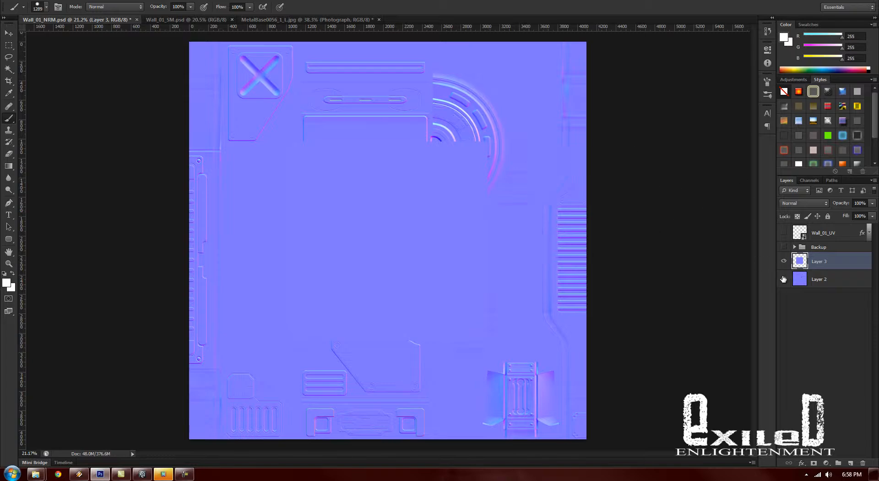
- Hide Layer 2 and move the pasted scratch tile toward the upper-left corner of the canvas
click(783, 279)
click(8, 34)
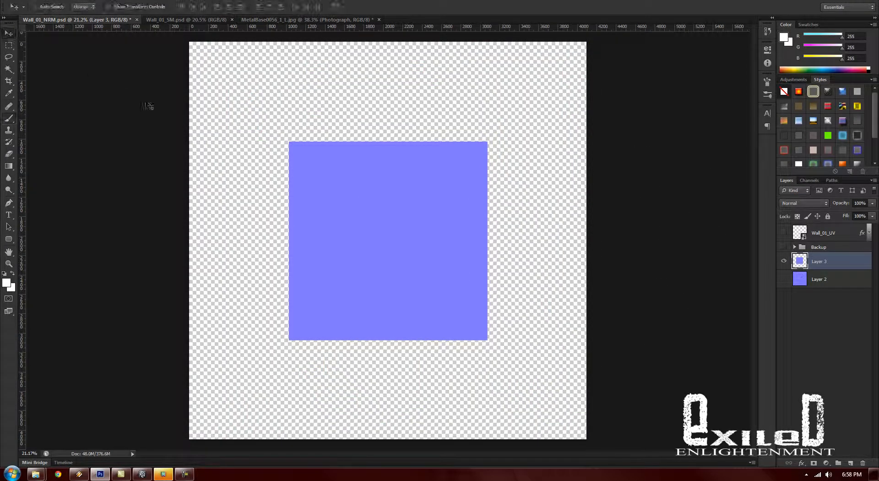
scroll(401, 212, up, 5)
scroll(391, 211, down, 3)
scroll(390, 211, down, 3)
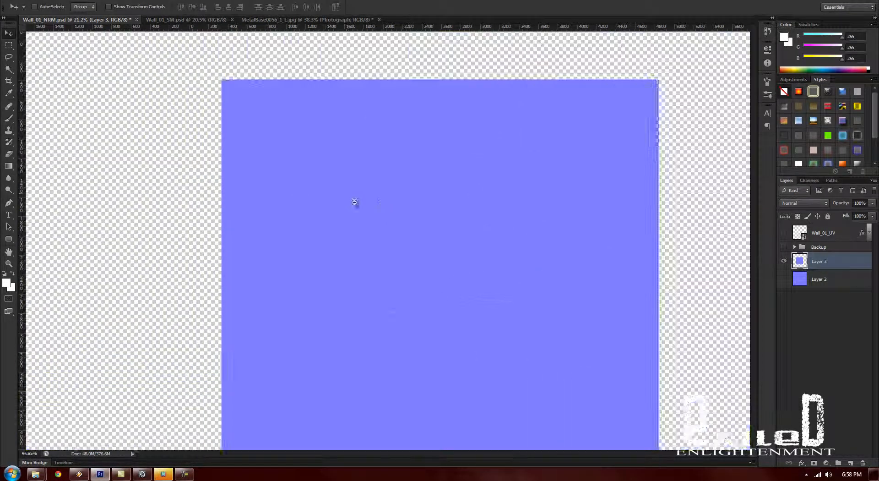
drag(394, 255, 315, 173)
click(169, 0)
click(169, 0)
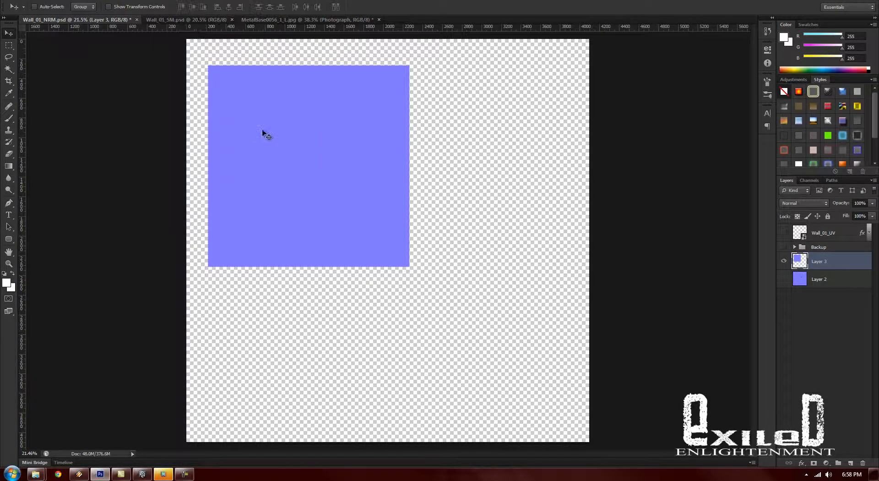
- Align the scratch tile with the upper-left corner and duplicate it three times to fill the other canvas quadrants
drag(252, 121, 371, 308)
drag(424, 303, 476, 281)
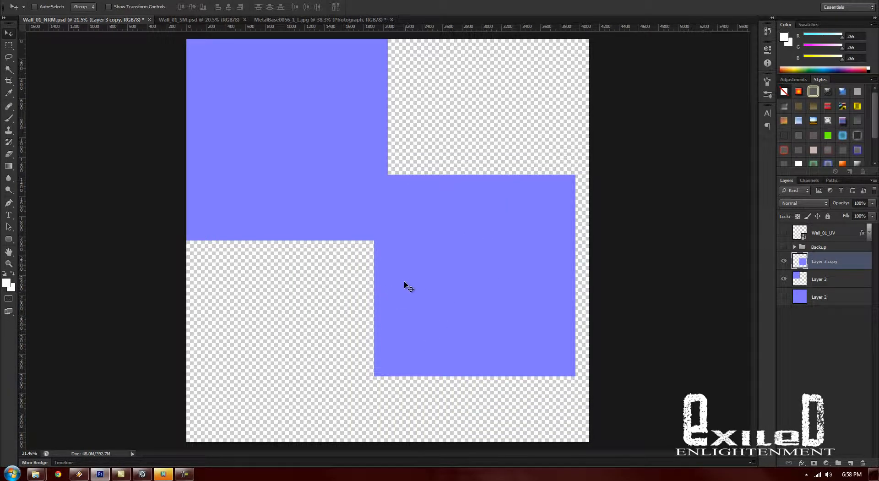
drag(462, 261, 311, 348)
drag(286, 288, 302, 359)
drag(477, 276, 495, 235)
drag(504, 327, 476, 361)
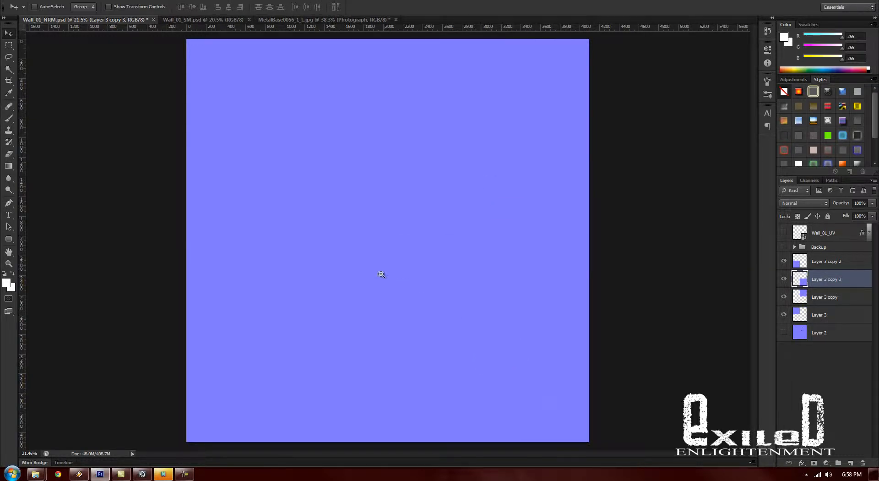
- Inspect the seam between the tiles and try stacking the lower-right tile beneath the two upper tiles
scroll(410, 281, up, 5)
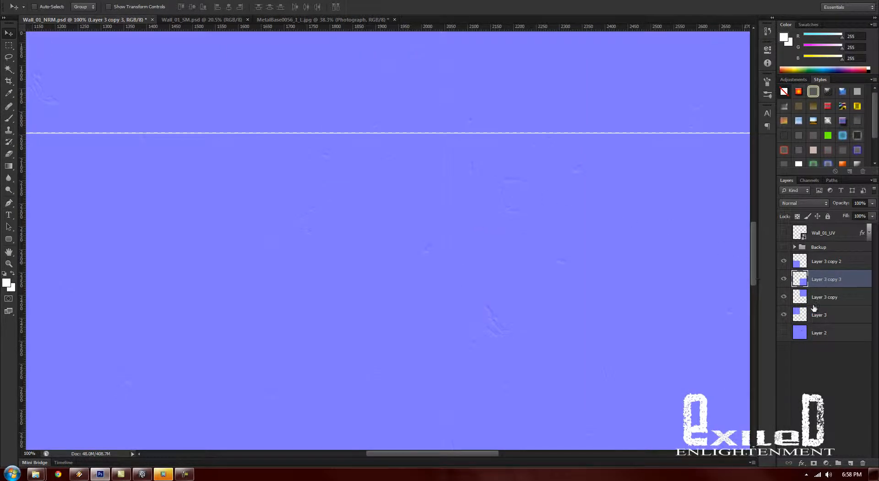
mouse_move(828, 287)
mouse_down()
mouse_move(832, 311)
mouse_move(822, 298)
mouse_move(828, 281)
mouse_up()
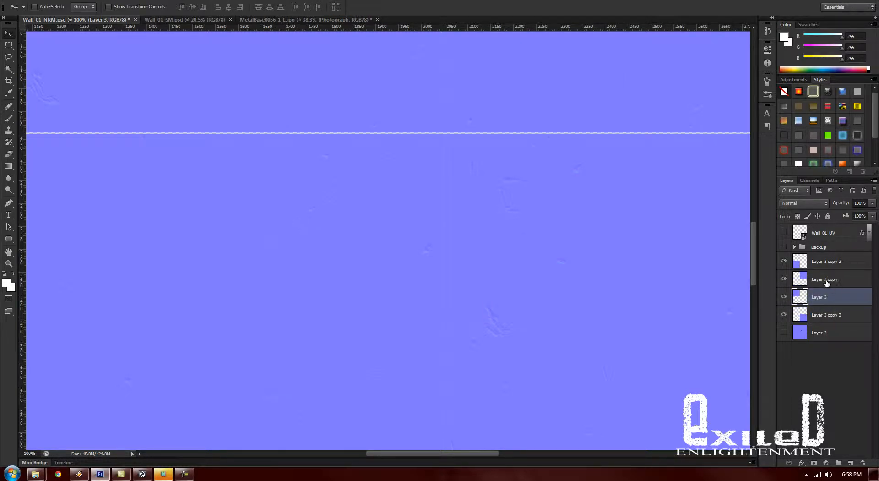
shift+click(833, 281)
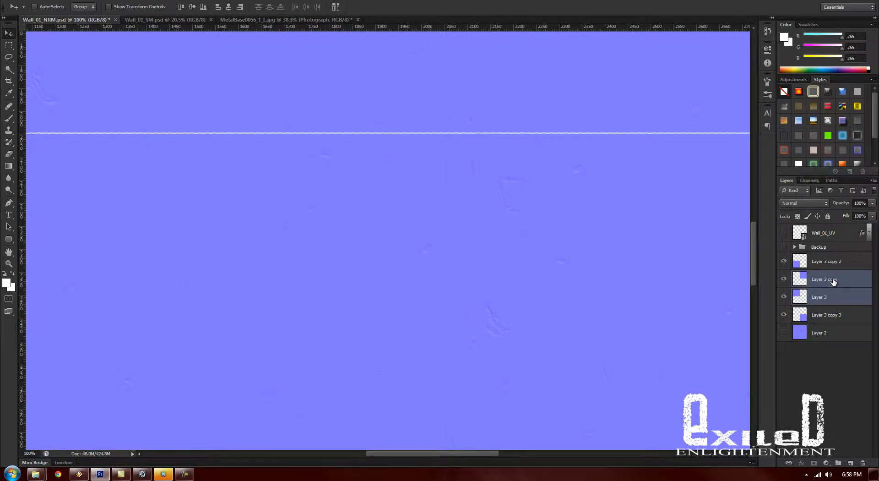
drag(823, 321, 842, 271)
- Clear the selection and merge the four scratch tile layers into one layer
shift+click(851, 264)
key(ctrl+d)
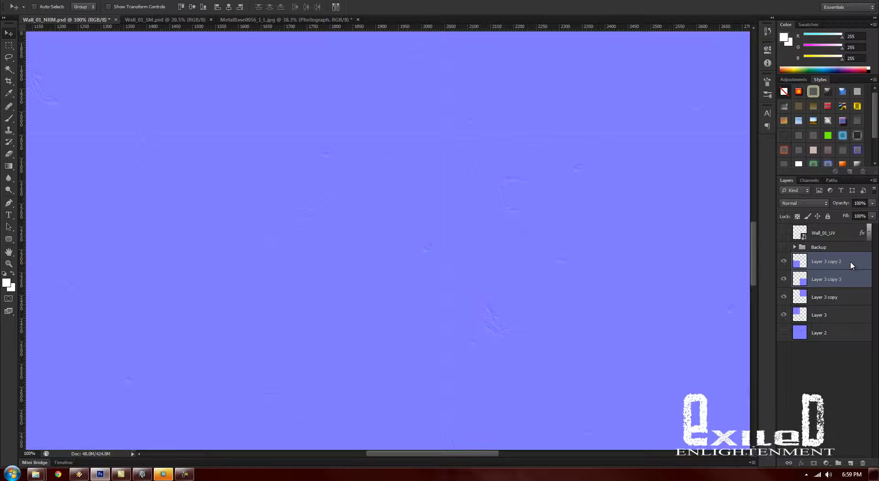
mouse_move(524, 259)
mouse_down()
mouse_move(475, 257)
mouse_move(515, 273)
mouse_up()
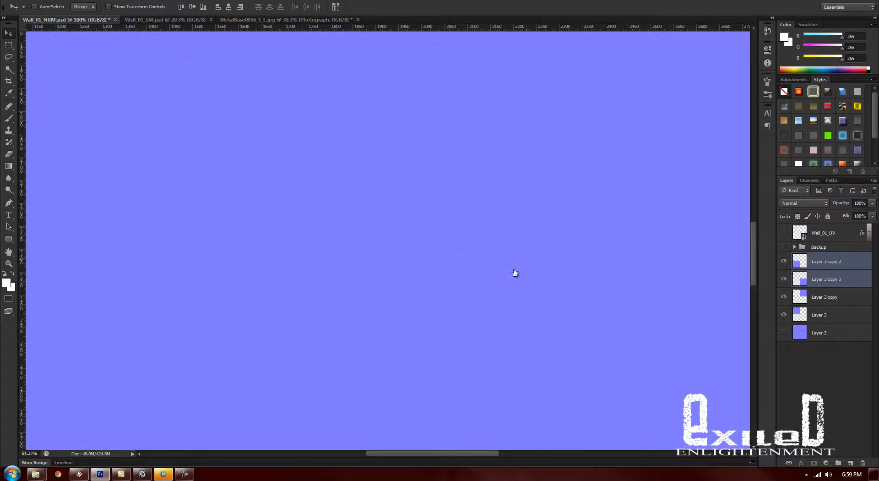
right_click(832, 292)
click(765, 365)
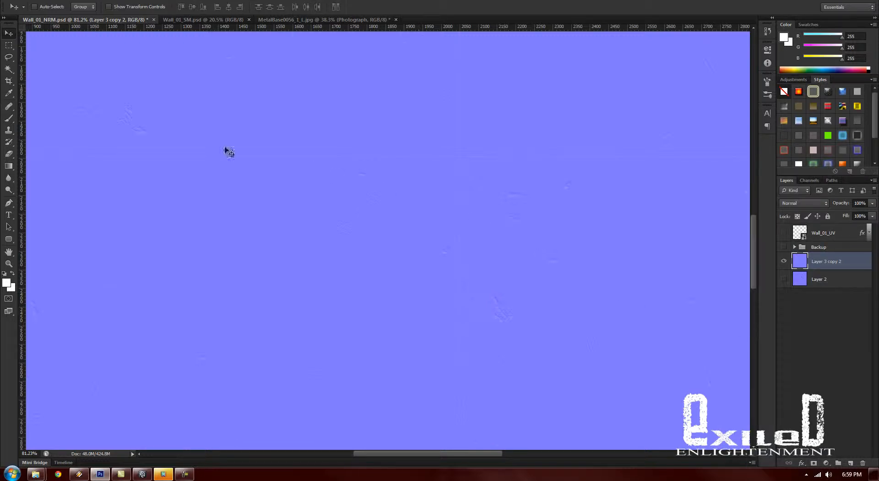
- Reduce the soft Healing Brush size and heal the horizontal tile seam around the canvas centre
click(9, 106)
right_click(358, 210)
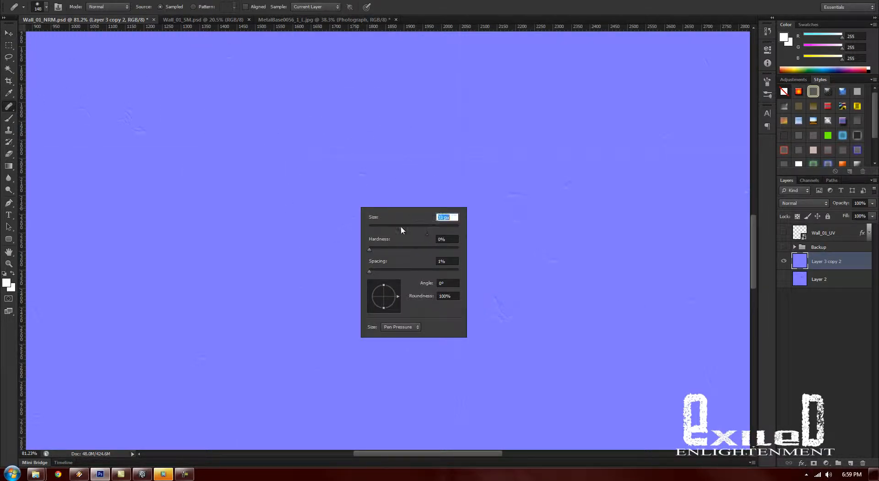
drag(400, 227, 406, 228)
alt+click(349, 121)
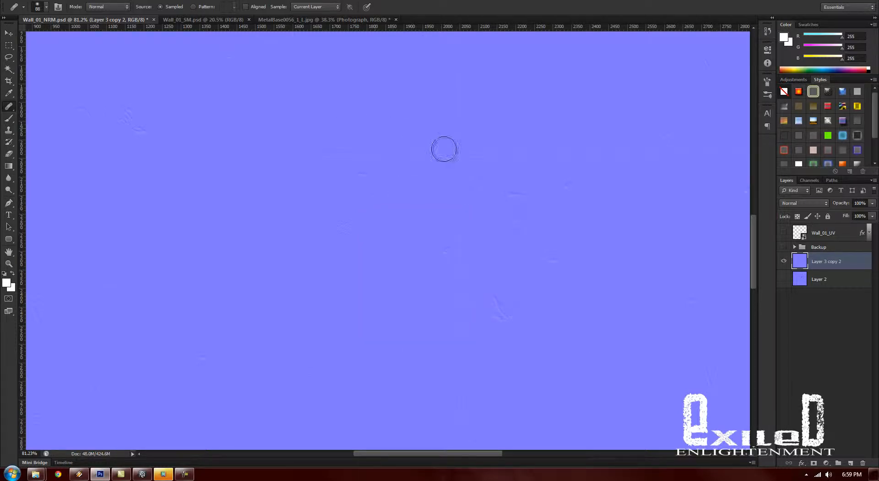
drag(460, 154, 428, 158)
drag(272, 192, 413, 226)
drag(448, 180, 339, 192)
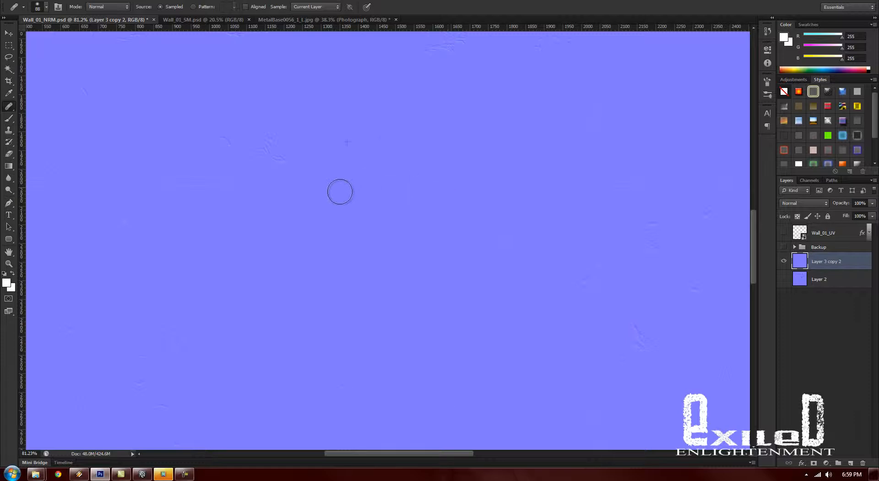
- Heal the remaining horizontal seam out to the left and right edges of the canvas
mouse_move(167, 193)
mouse_down()
mouse_move(338, 257)
mouse_move(489, 247)
mouse_up()
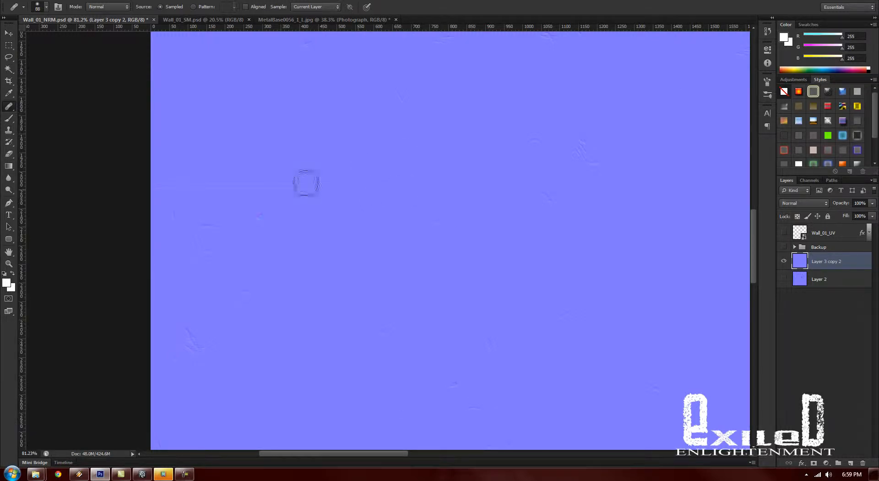
drag(558, 272, 273, 265)
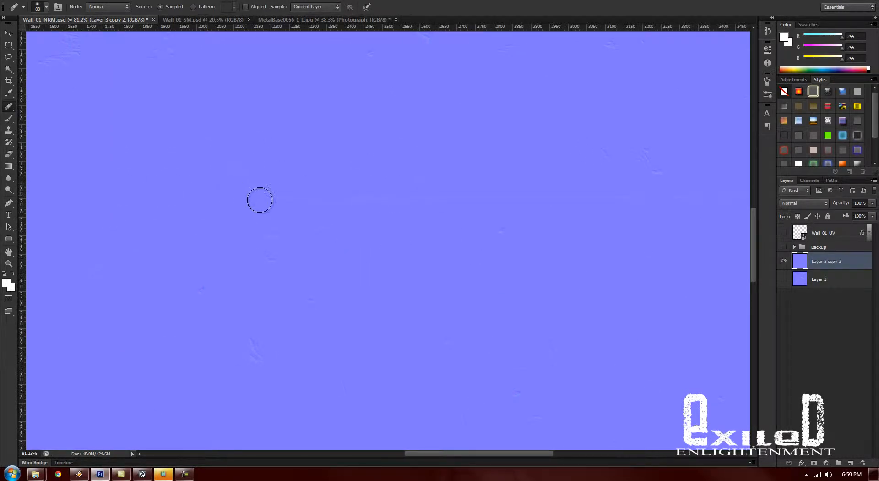
drag(259, 200, 370, 187)
drag(462, 258, 290, 257)
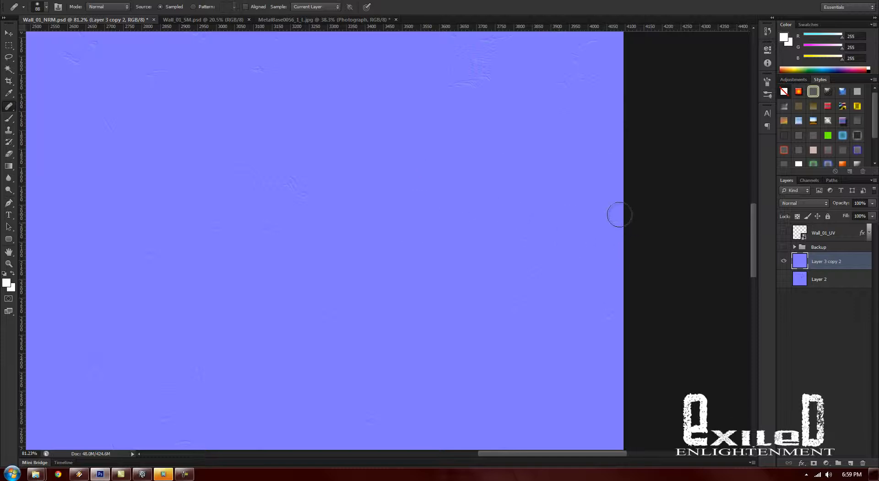
drag(540, 270, 498, 271)
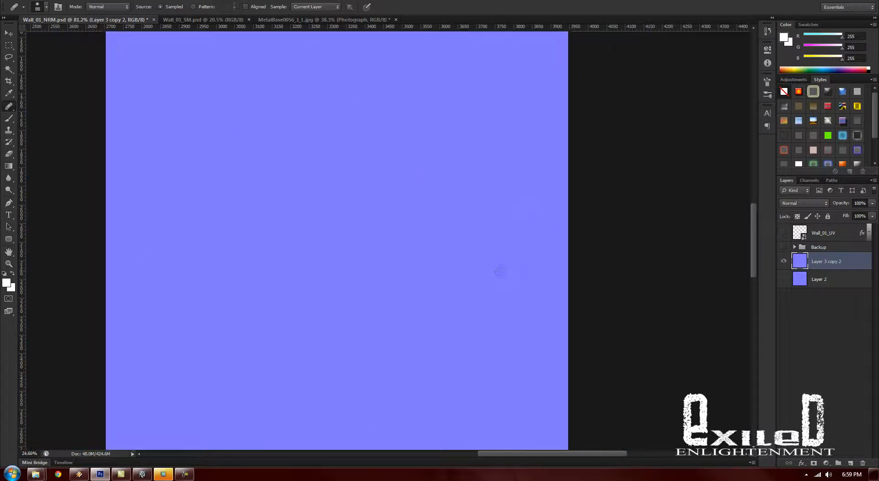
- Heal the vertical tile seam from the canvas's upper edge down towards its centre
drag(342, 114, 397, 182)
drag(372, 100, 434, 132)
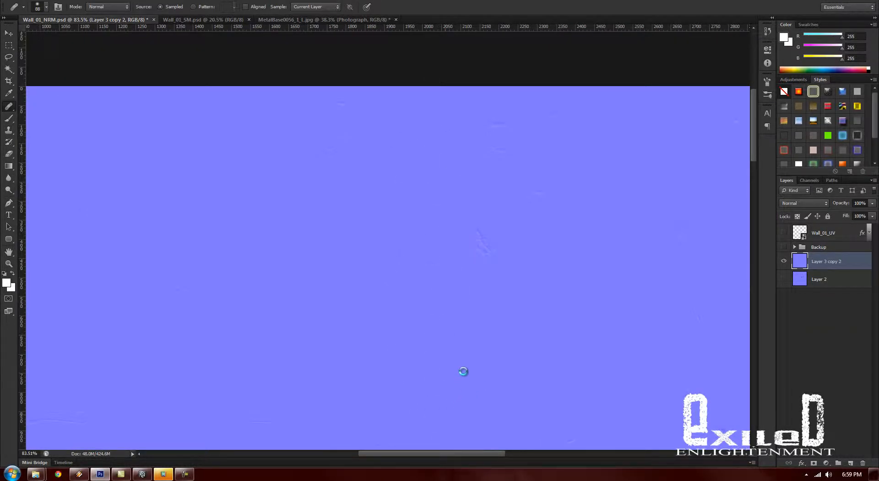
mouse_move(441, 202)
mouse_down()
mouse_move(431, 102)
mouse_move(419, 159)
mouse_up()
alt+click(489, 122)
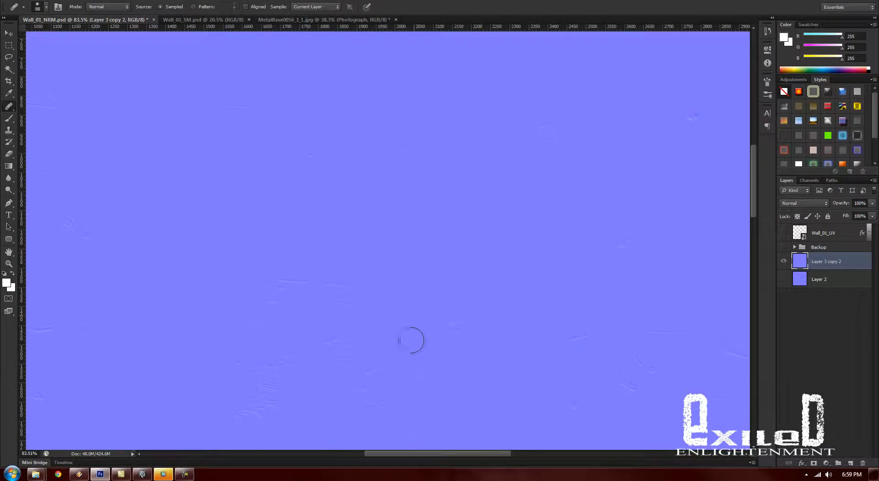
drag(492, 392, 479, 147)
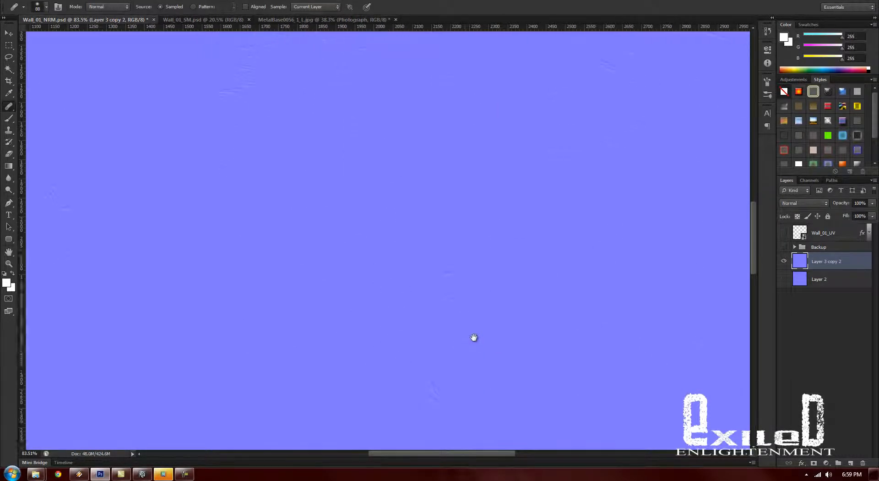
- Heal the lower half of the vertical tile seam down to the canvas's lower edge
drag(475, 338, 547, 140)
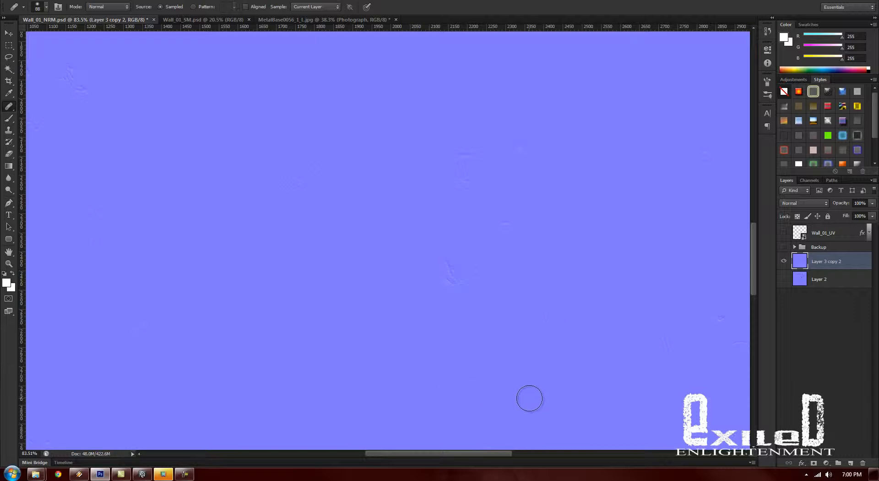
mouse_move(530, 400)
mouse_down()
mouse_move(510, 280)
mouse_move(512, 98)
mouse_up()
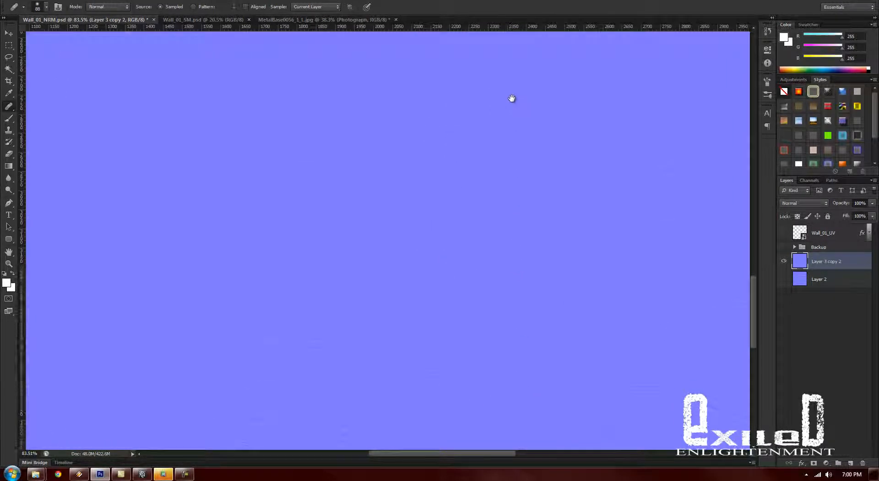
drag(391, 160, 382, 180)
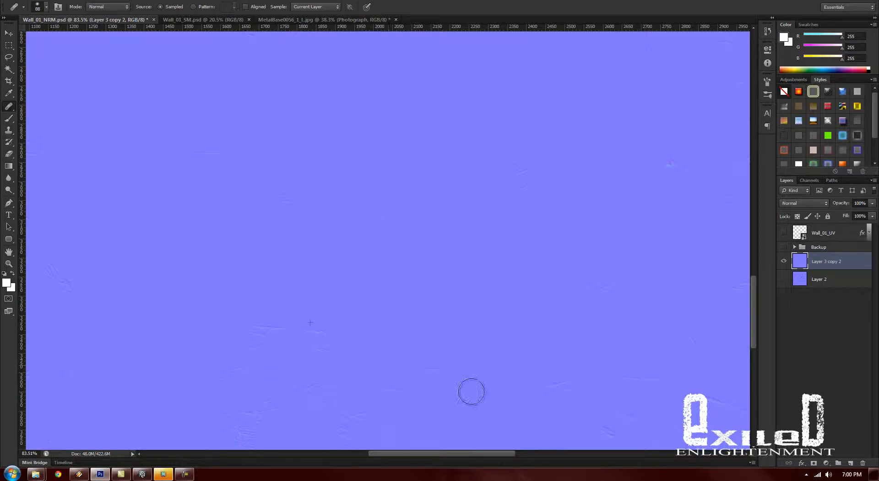
drag(466, 374, 475, 258)
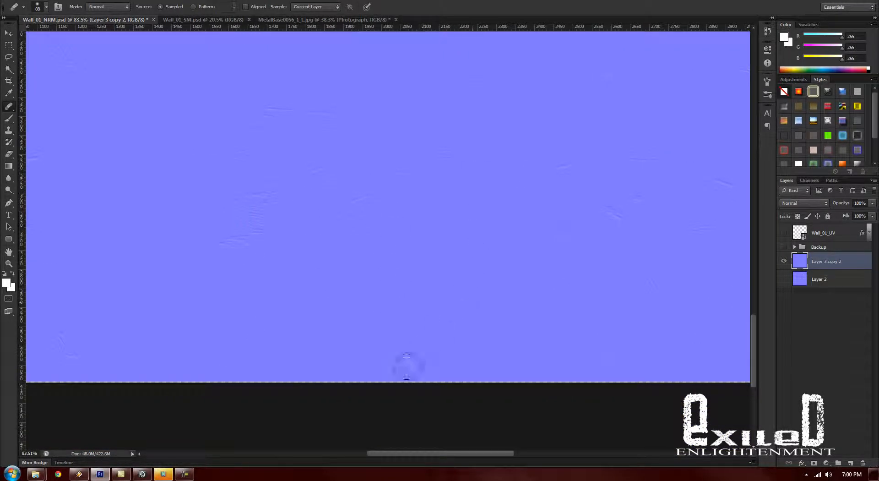
drag(397, 274, 397, 234)
- Paint over the stray line along the canvas's lower edge with a 71 px hard brush in the sampled flat normal-map blue
key(b)
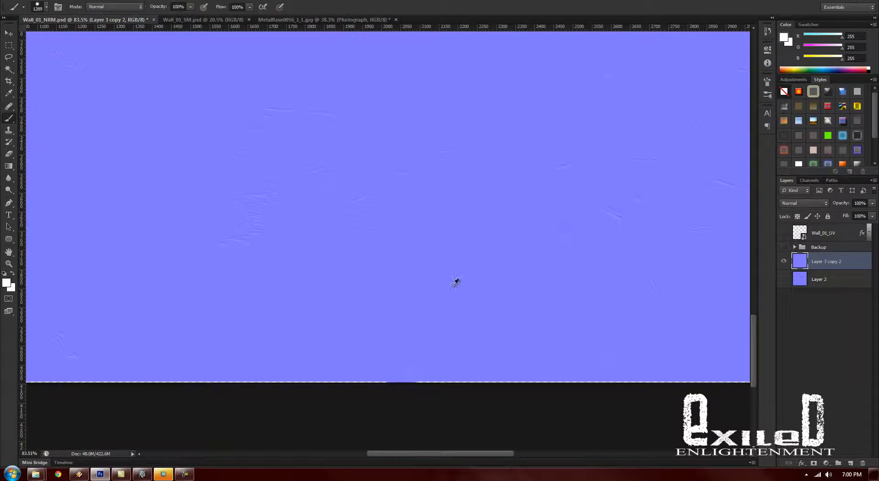
right_click(455, 281)
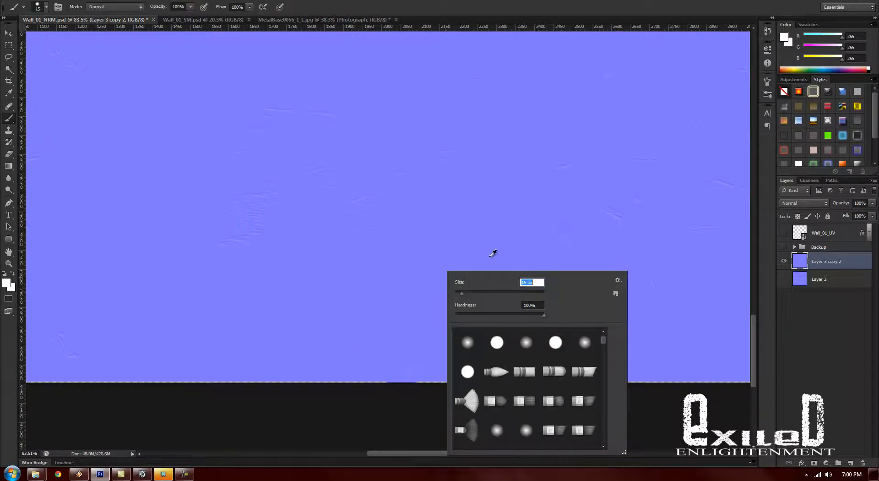
click(480, 292)
alt+click(487, 252)
mouse_move(418, 386)
mouse_down()
mouse_move(853, 386)
mouse_move(821, 388)
mouse_up()
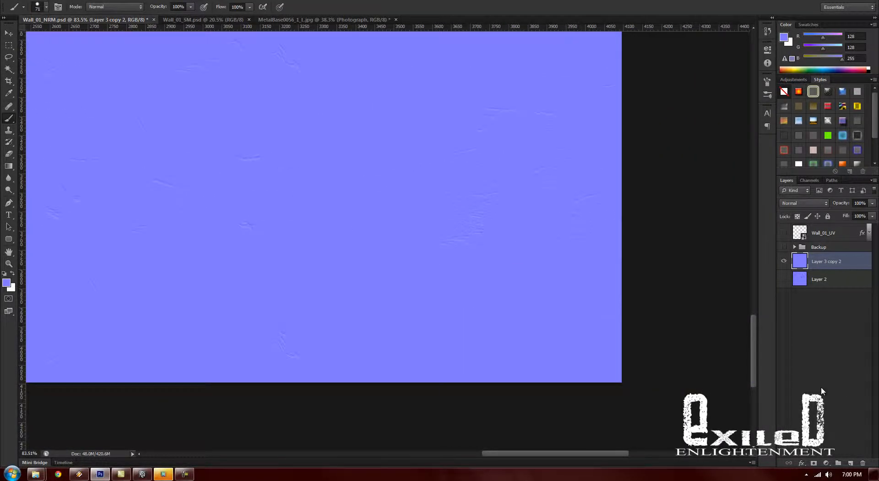
drag(575, 451, 425, 451)
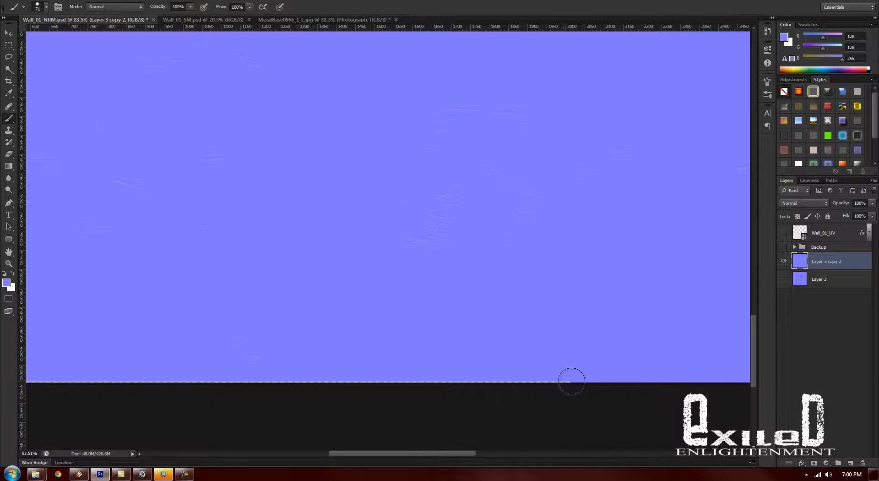
drag(383, 373, 16, 380)
mouse_move(532, 247)
ctrl+mouse_down()
mouse_move(451, 247)
mouse_move(693, 253)
ctrl+mouse_up()
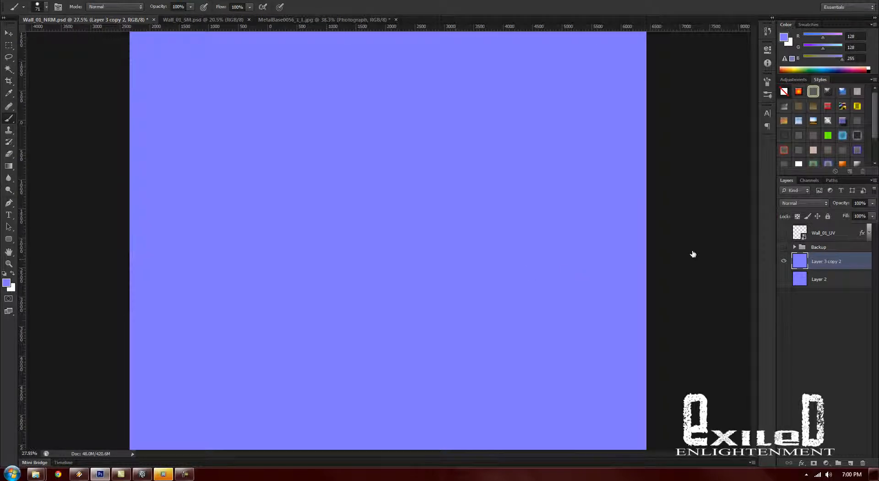
- Show Layer 2 beneath the scratch layer and set the scratch layer's blend mode to Hard Light
click(783, 261)
click(784, 278)
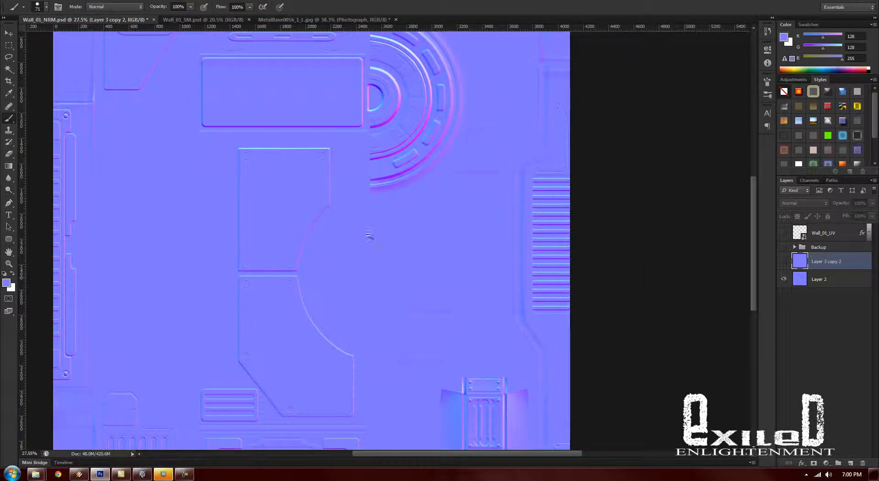
ctrl+drag(369, 235, 398, 247)
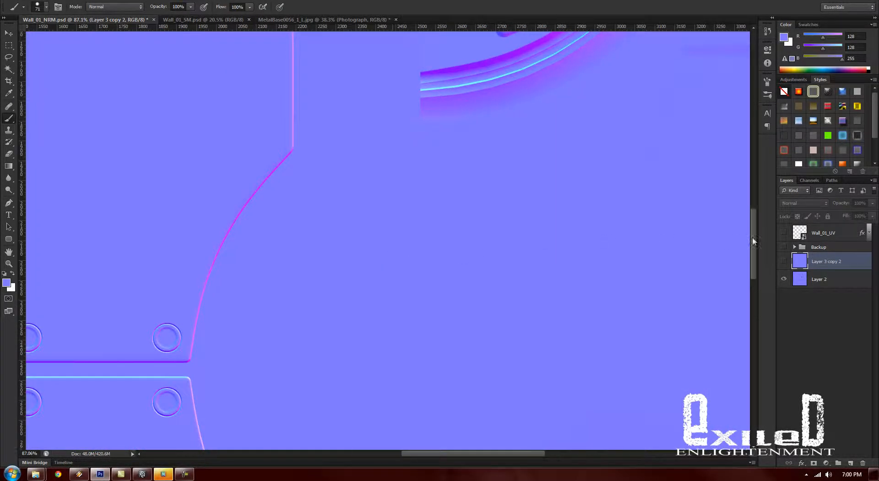
click(783, 261)
click(803, 203)
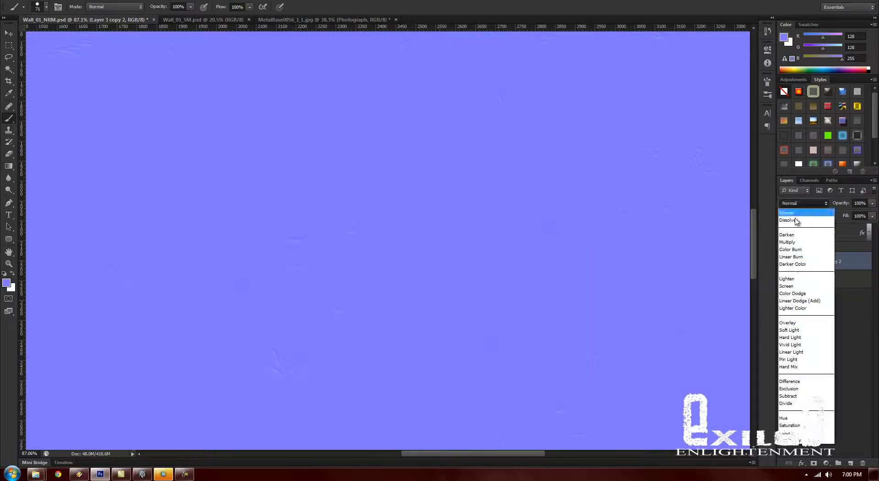
click(801, 338)
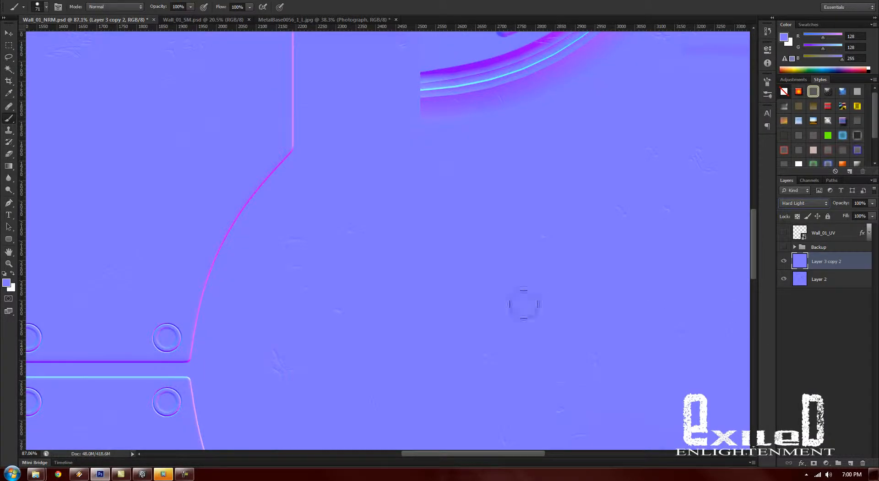
- Examine how the scratches blend with the panels, vents and circular details across the wall normal map
alt+drag(424, 276, 389, 274)
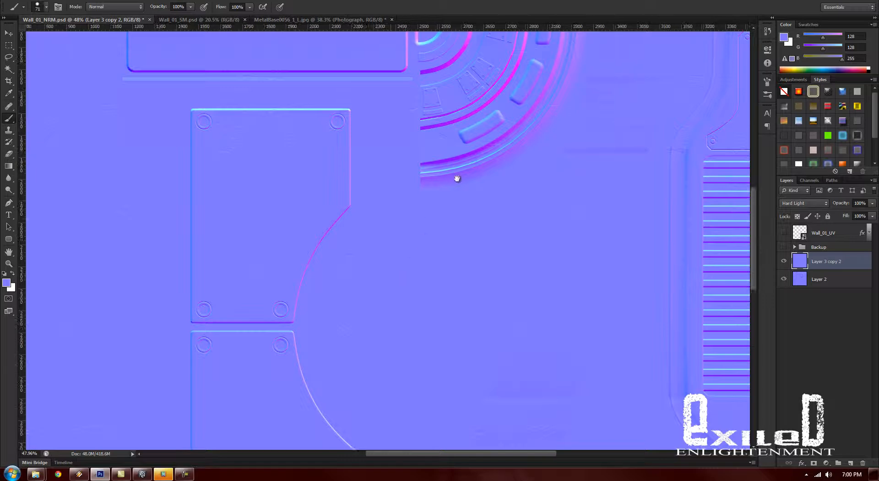
drag(435, 217, 260, 284)
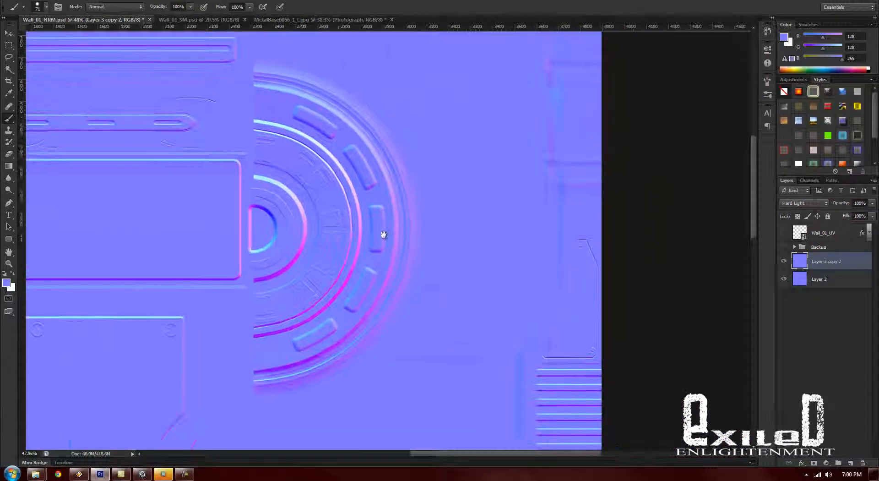
drag(356, 160, 316, 54)
drag(438, 307, 442, 43)
mouse_move(407, 340)
mouse_down()
mouse_move(415, 277)
mouse_move(536, 300)
mouse_move(394, 257)
mouse_move(434, 239)
mouse_move(476, 349)
mouse_move(461, 174)
mouse_move(449, 234)
mouse_move(456, 265)
mouse_move(474, 240)
mouse_move(284, 152)
mouse_up()
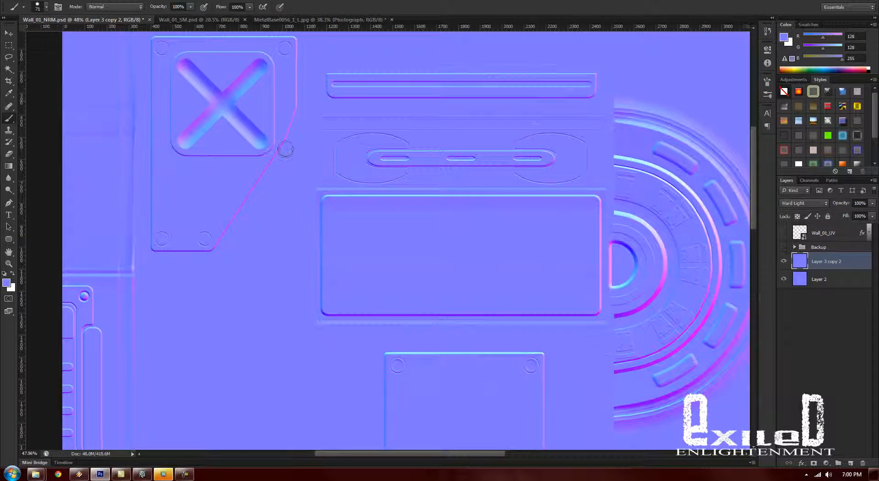
drag(544, 269, 510, 271)
drag(569, 334, 401, 198)
- Save a Targa copy of the normal map over the existing Wall_01_NRM.tga, accepting the Targa options
key(alt+f)
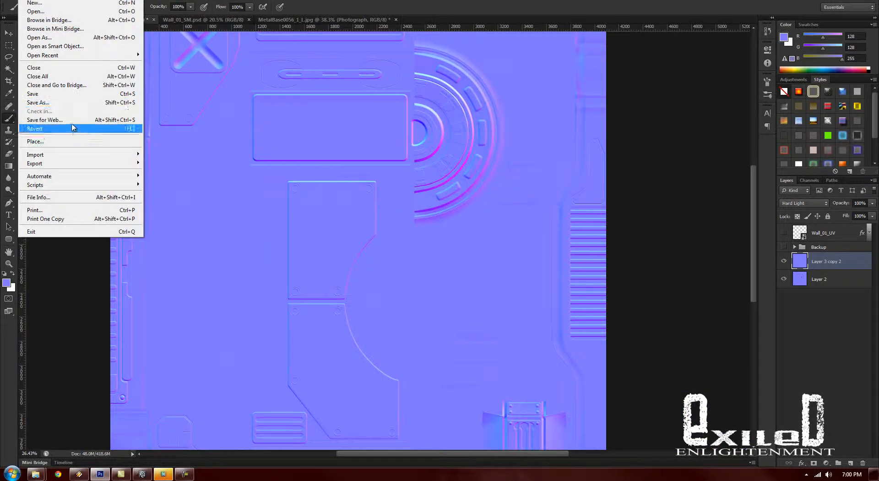
click(87, 106)
click(295, 312)
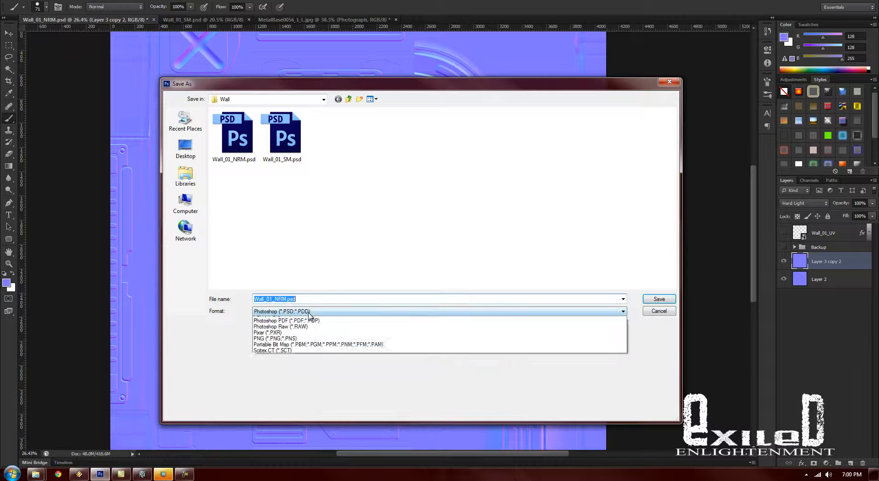
click(274, 436)
double_click(241, 160)
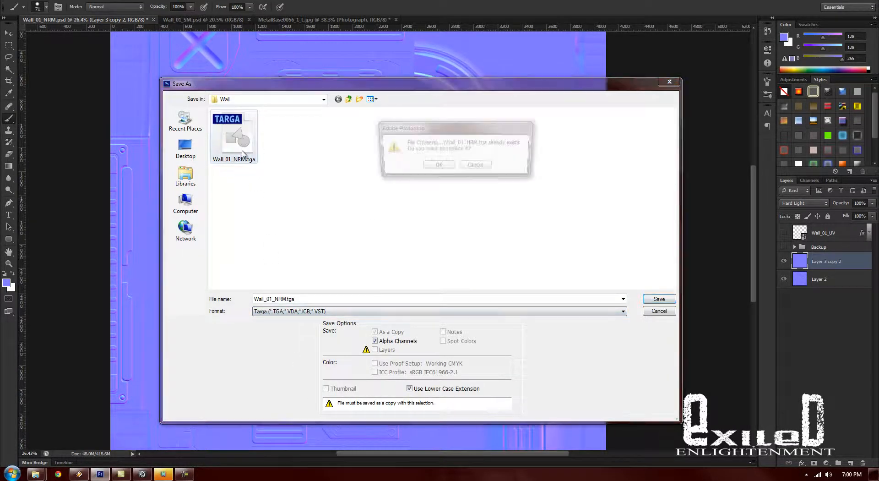
click(416, 164)
click(660, 125)
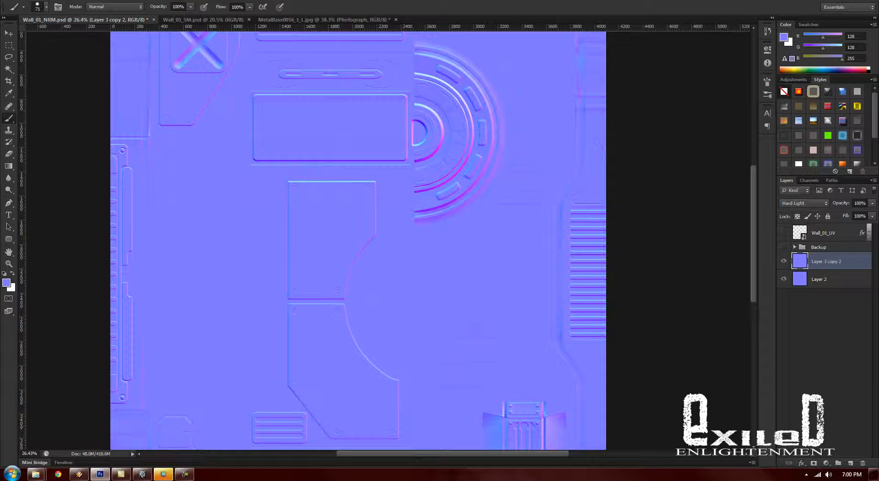
- Switch to Maya, view the wall model up close, and select the wall section beside the central ribbed pillar
click(839, 0)
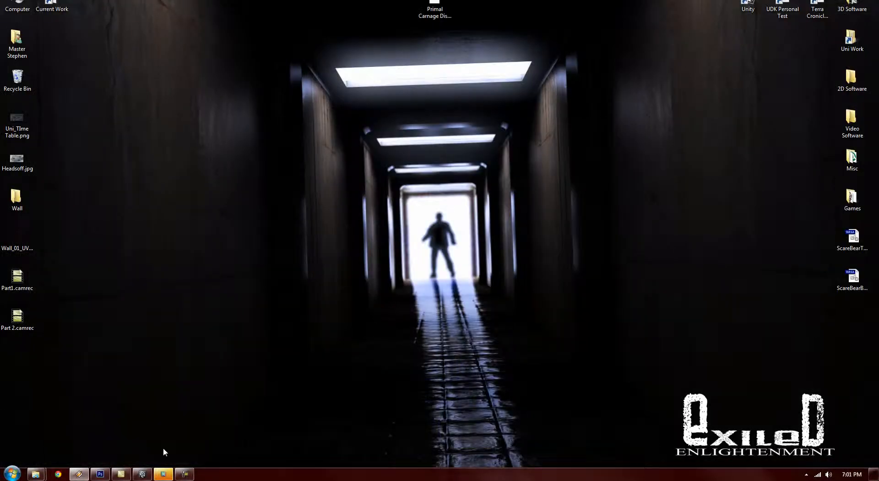
click(150, 474)
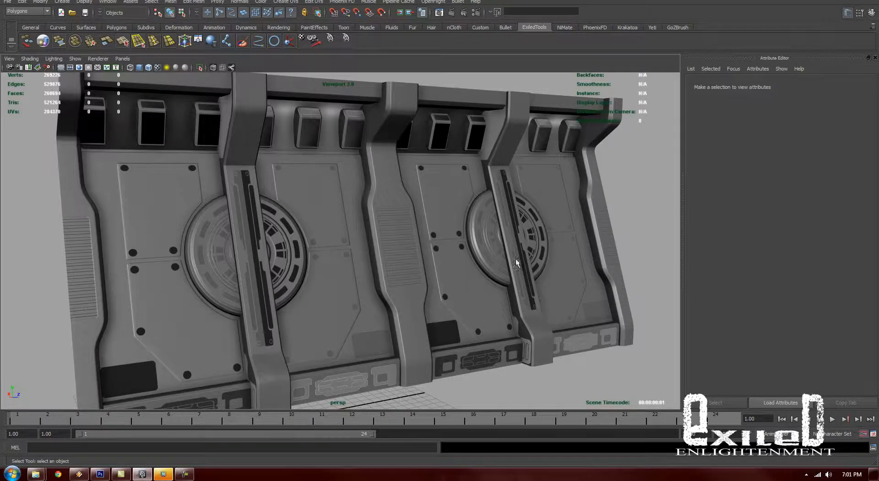
scroll(595, 275, up, 5)
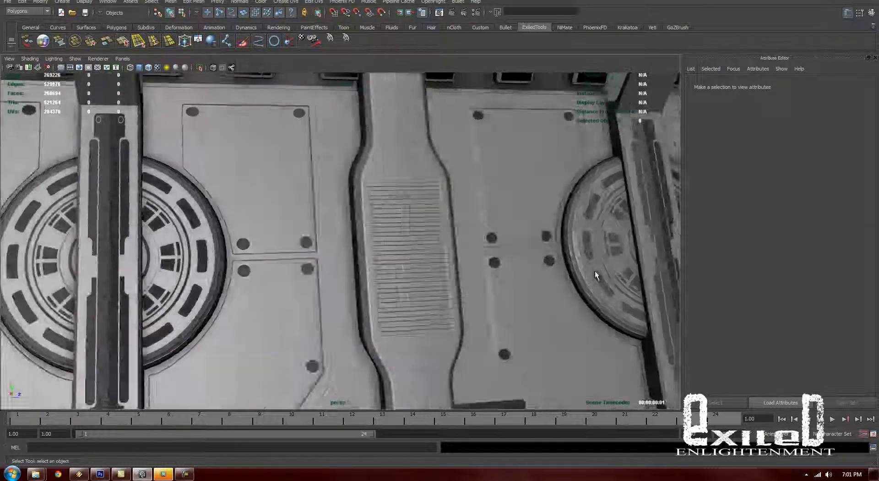
scroll(598, 272, down, 4)
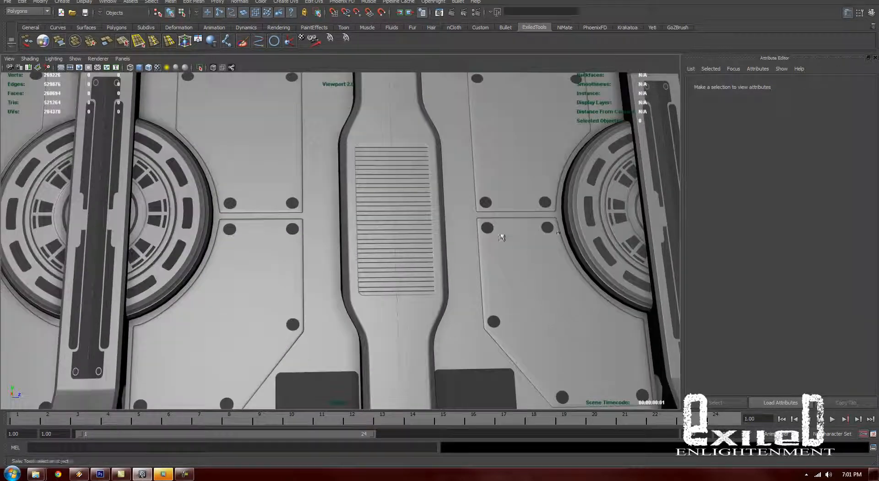
drag(599, 269, 265, 226)
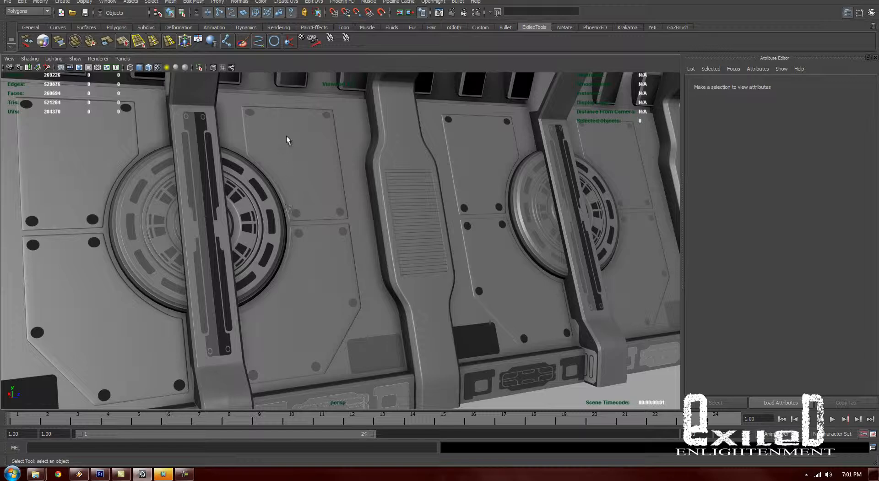
click(403, 173)
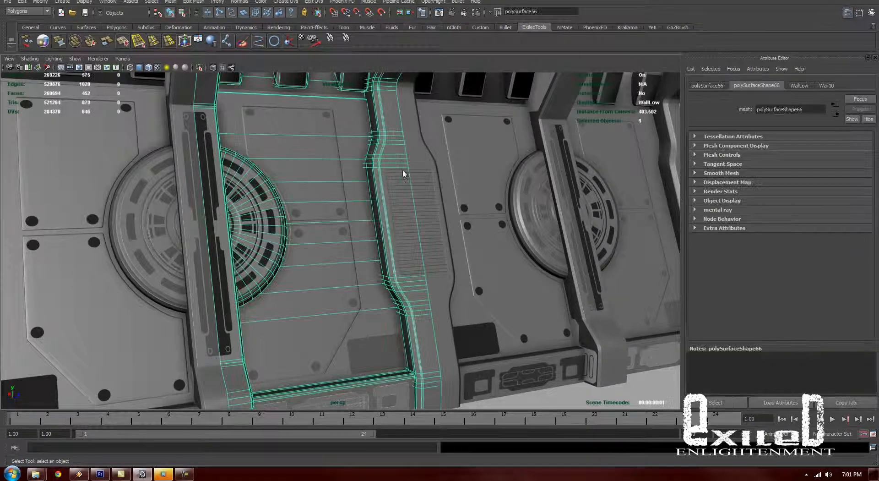
- Open the bump texture of the wall's Wall10 material and reload the Wall_01_NRM.tga normal map
click(849, 14)
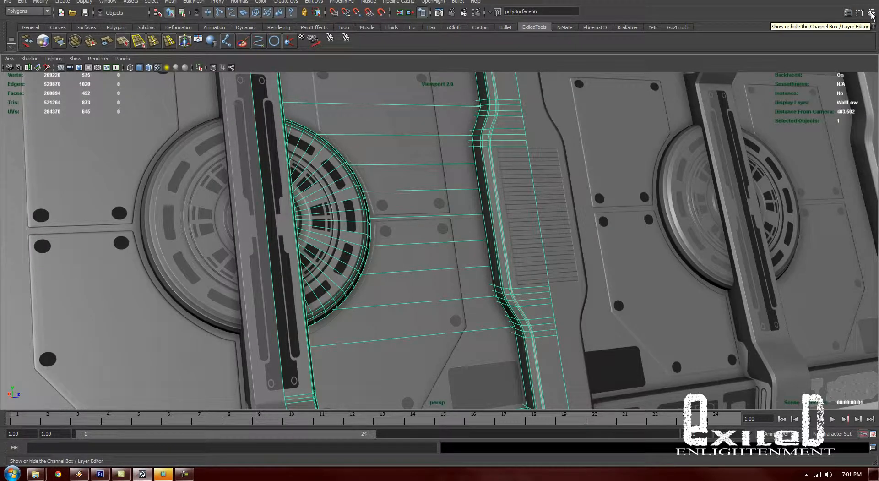
click(872, 13)
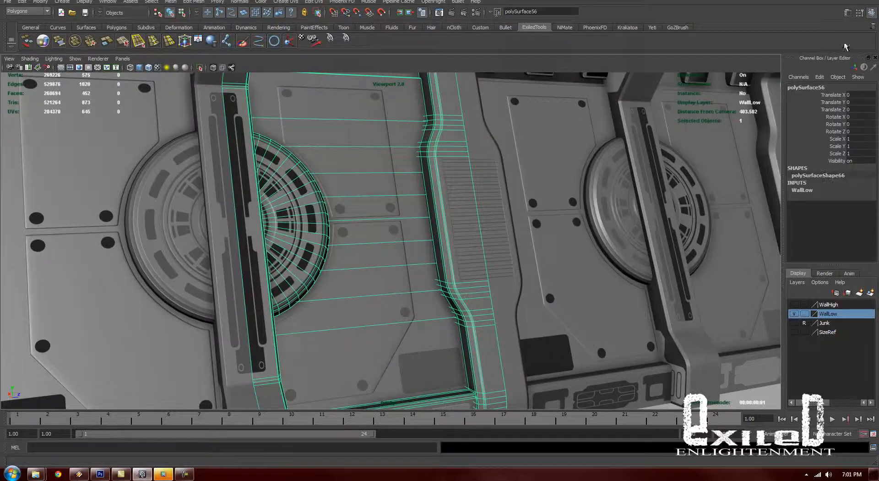
click(872, 13)
click(848, 13)
click(827, 86)
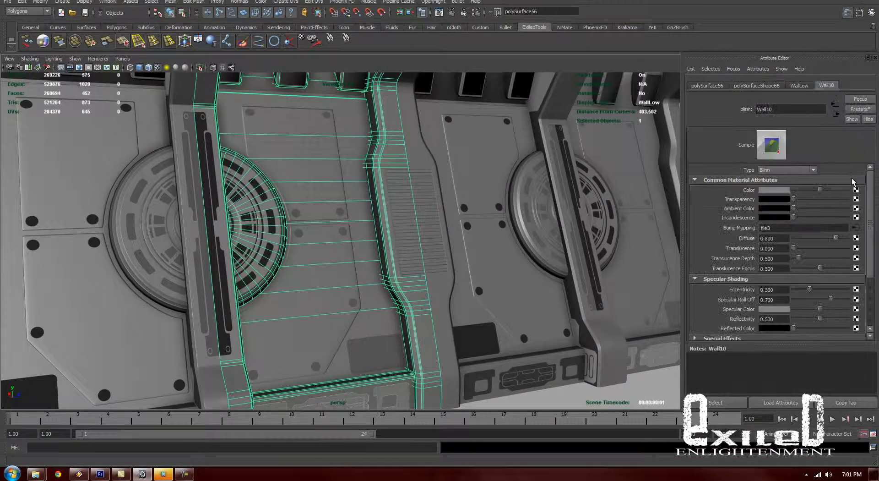
click(856, 227)
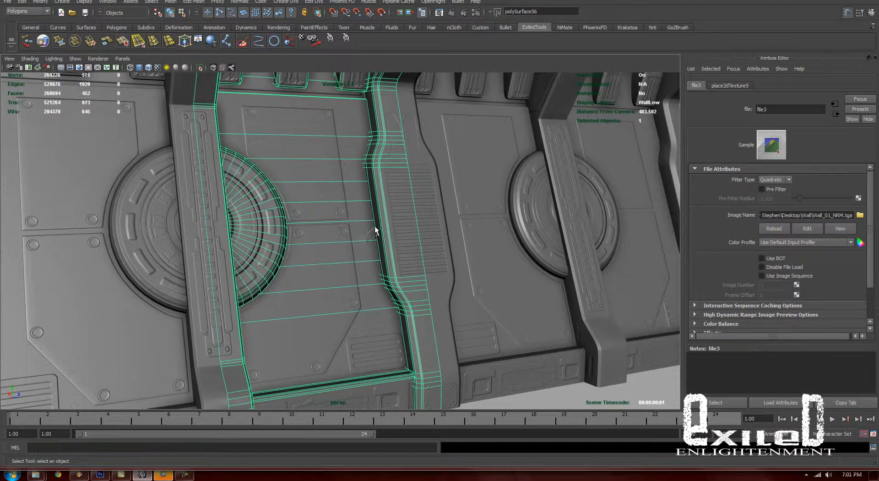
click(548, 387)
- Create a point light, light the viewport with scene lights, and place the light in front of the wall's upper panels
drag(296, 279, 264, 134)
click(170, 2)
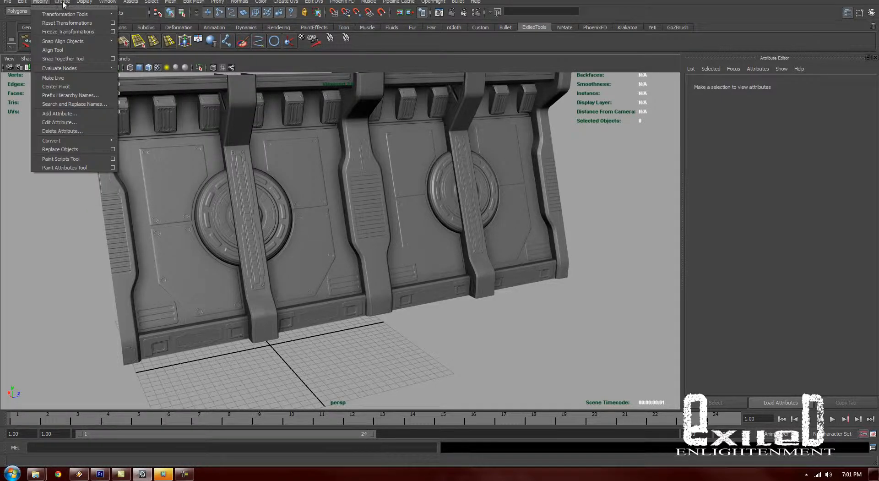
mouse_move(71, 49)
click(172, 69)
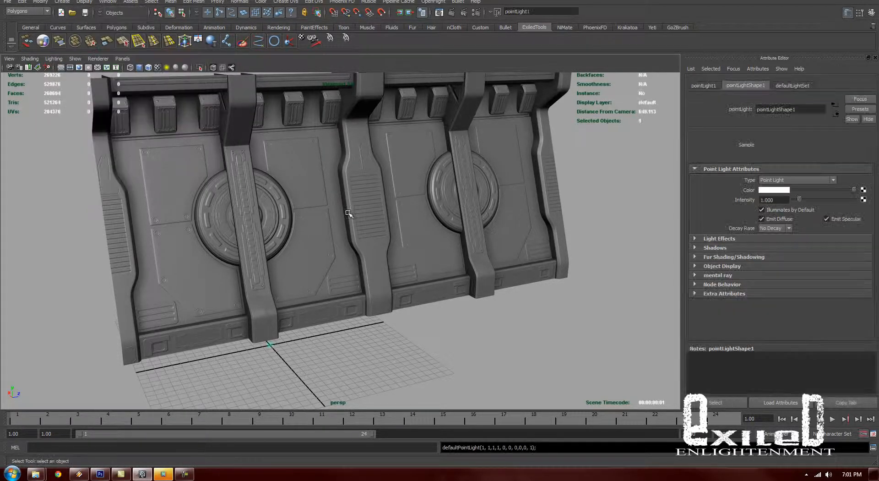
key(7)
drag(261, 335, 319, 141)
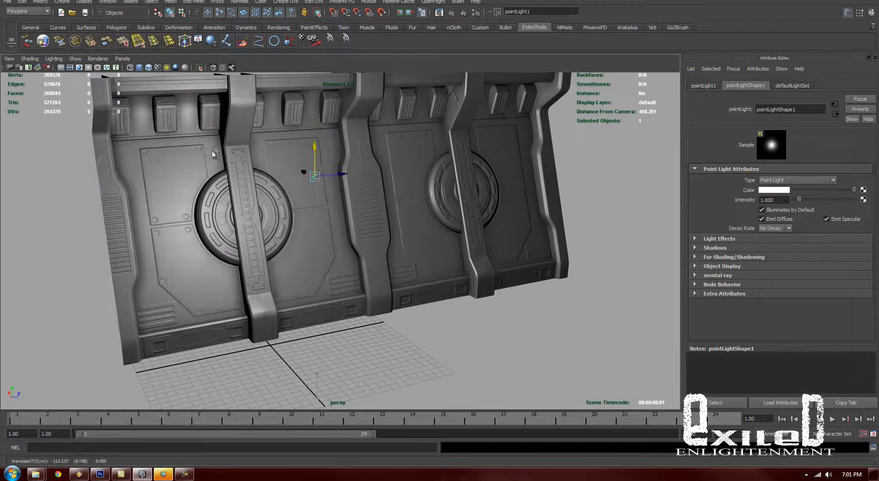
drag(213, 153, 320, 190)
- On the Wall10 material, set eccentricity to 0.103, brighten the specular color to near white, and slightly lower the specular roll off
click(320, 190)
click(826, 85)
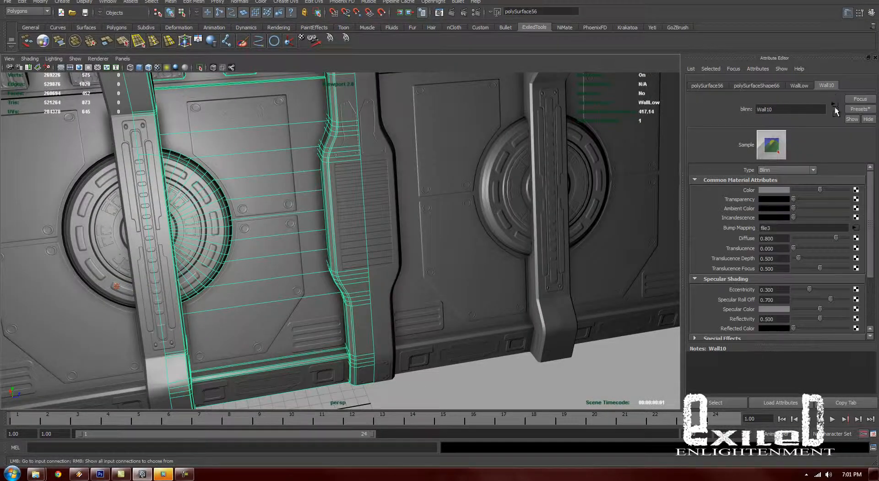
scroll(785, 261, down, 3)
mouse_move(820, 231)
mouse_down()
mouse_move(836, 232)
mouse_move(798, 211)
mouse_up()
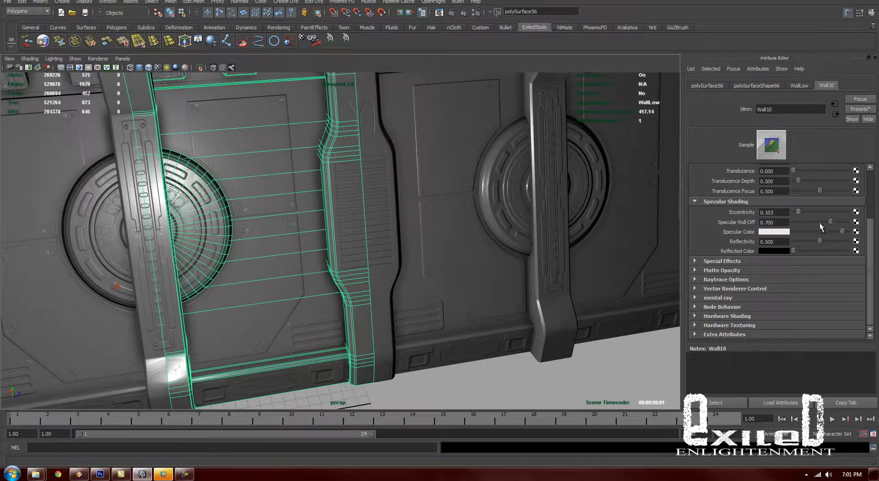
drag(838, 222, 826, 222)
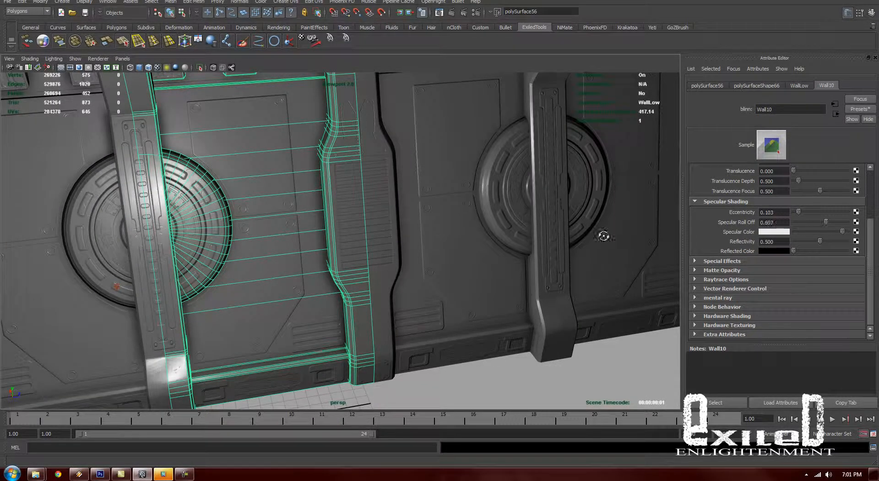
- Move the point light along the wall and examine how its highlights bring out the scratches
drag(603, 237, 443, 296)
click(496, 199)
click(616, 369)
drag(591, 348, 230, 255)
scroll(442, 244, down, 2)
drag(441, 243, 497, 264)
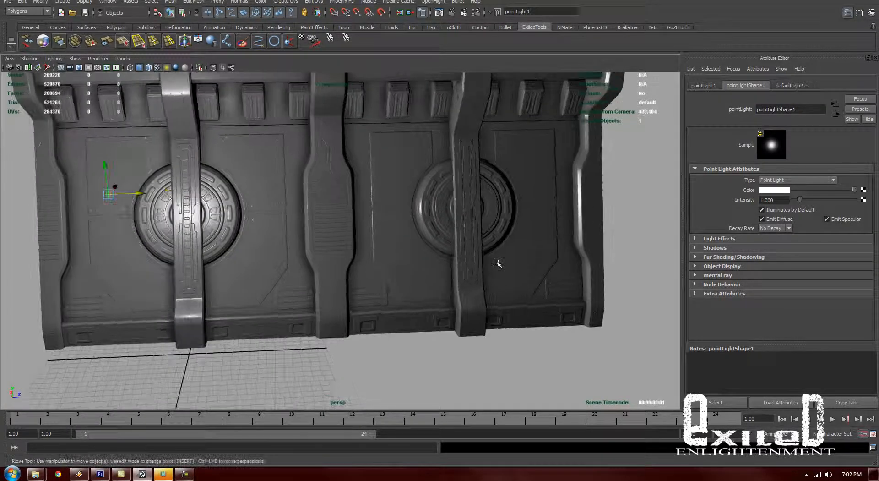
drag(403, 268, 289, 241)
click(297, 275)
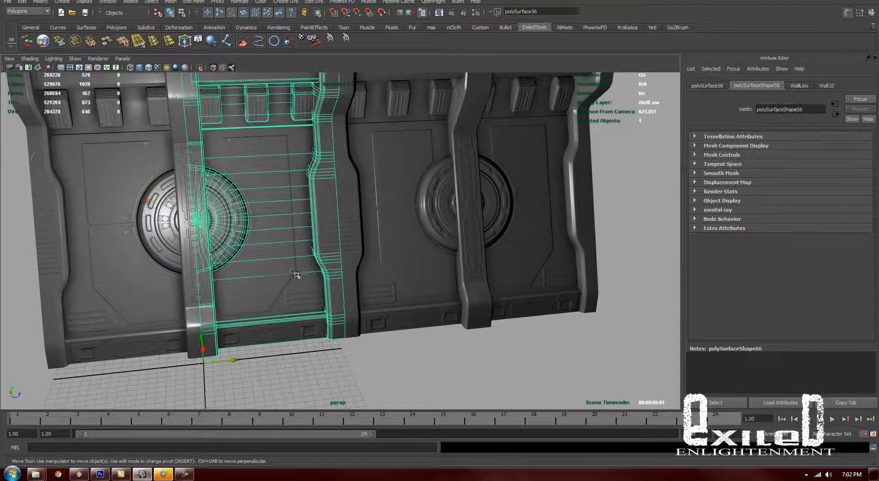
drag(272, 358, 689, 347)
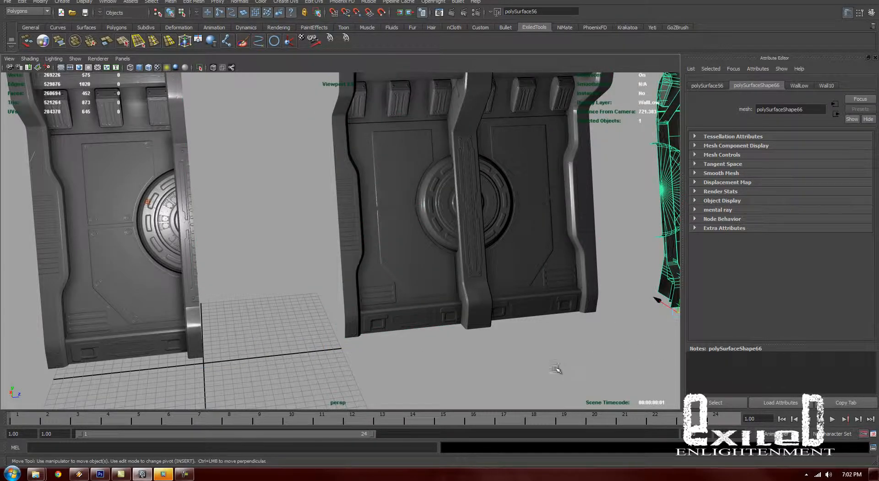
key(ctrl+z)
click(497, 372)
- Delete the point light and return the viewport to textured shading with default lighting
drag(576, 322, 769, 337)
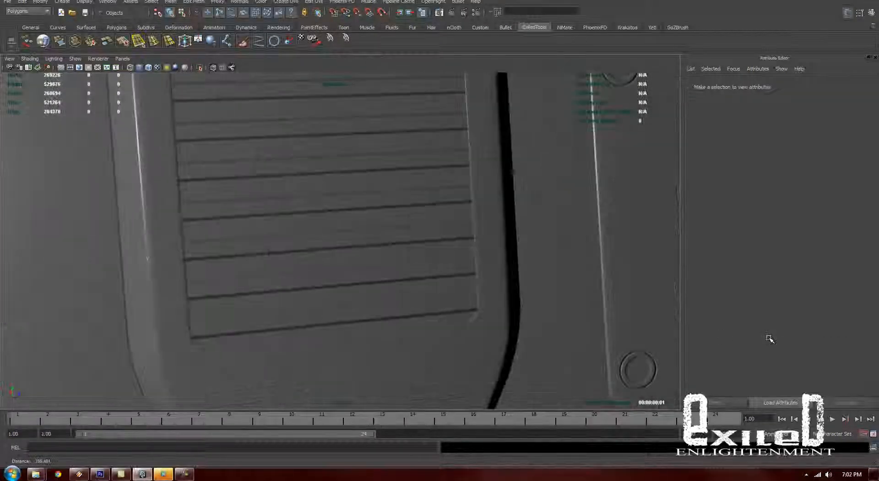
drag(517, 324, 405, 265)
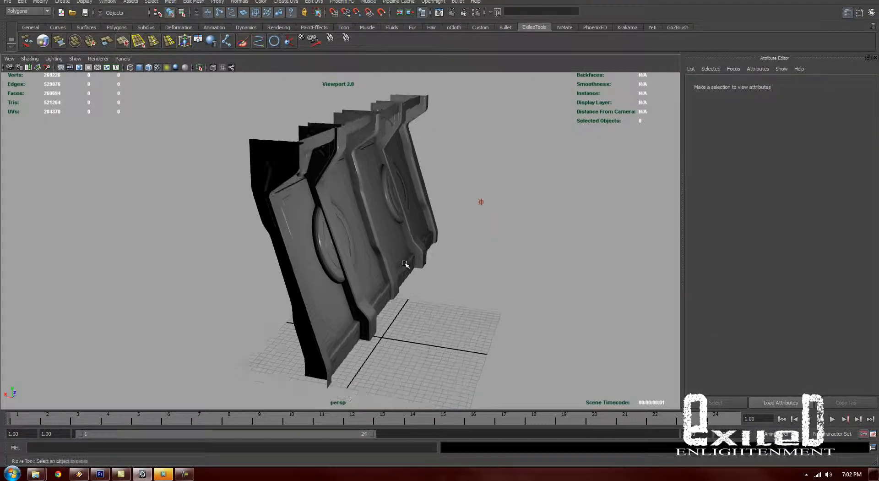
scroll(406, 265, up, 4)
click(571, 177)
drag(591, 259, 555, 266)
key(6)
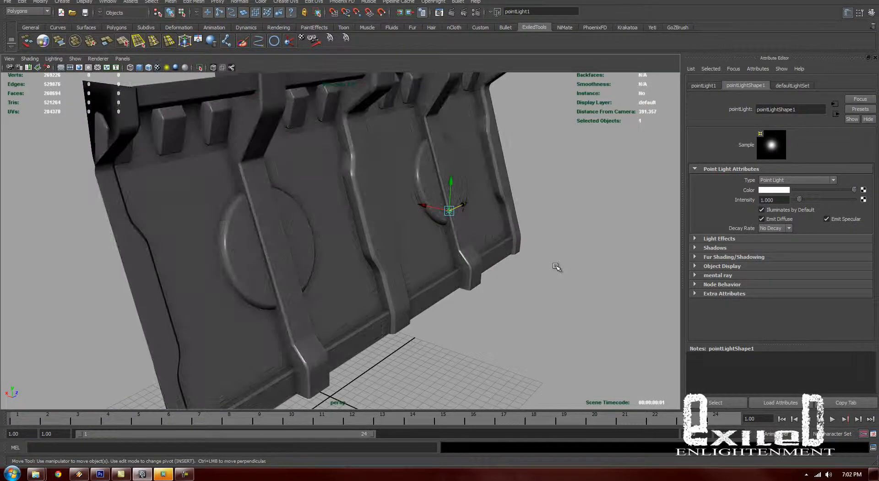
click(555, 267)
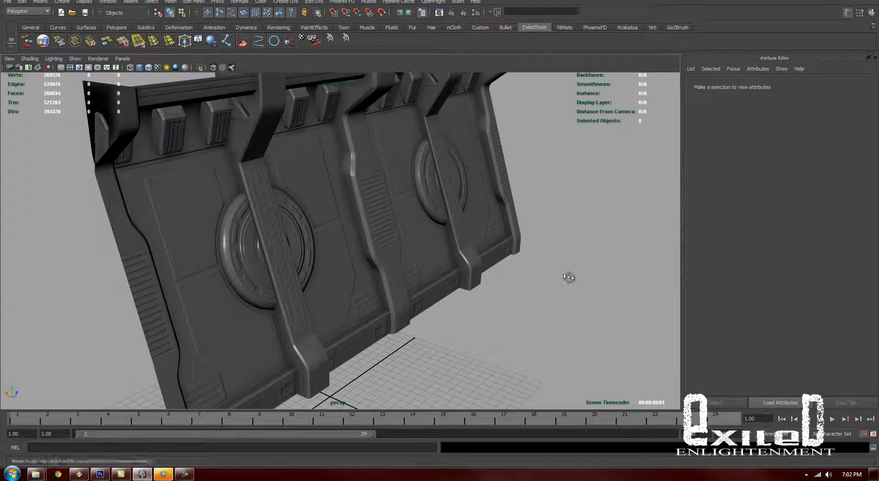
- Examine the normal-mapped panels, pillars and circular details across the full wall from several angles
drag(569, 274, 486, 265)
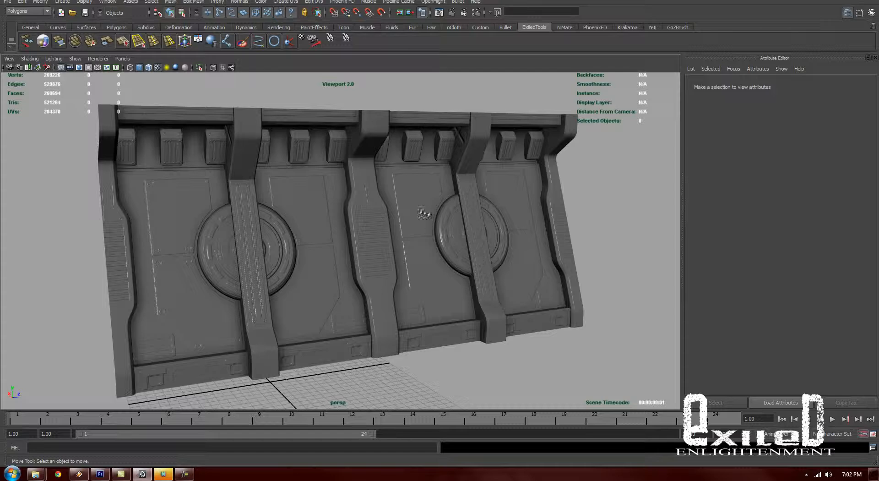
drag(423, 213, 435, 198)
drag(522, 152, 439, 196)
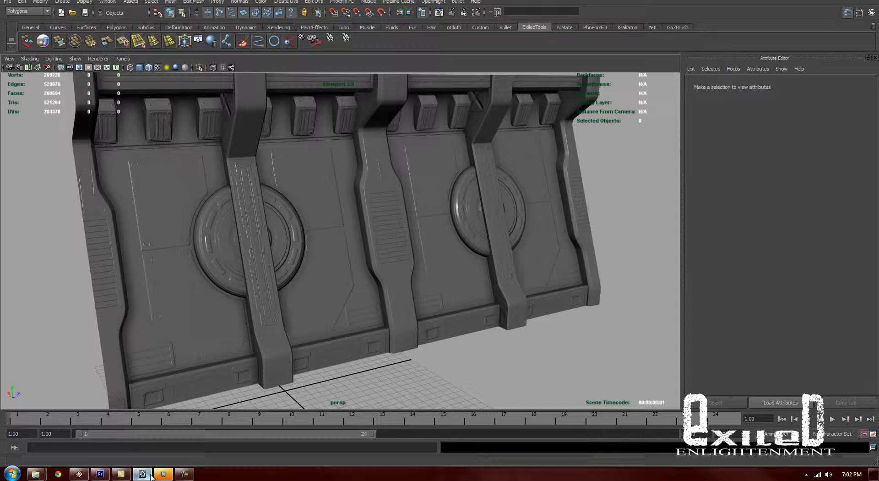
mouse_move(155, 474)
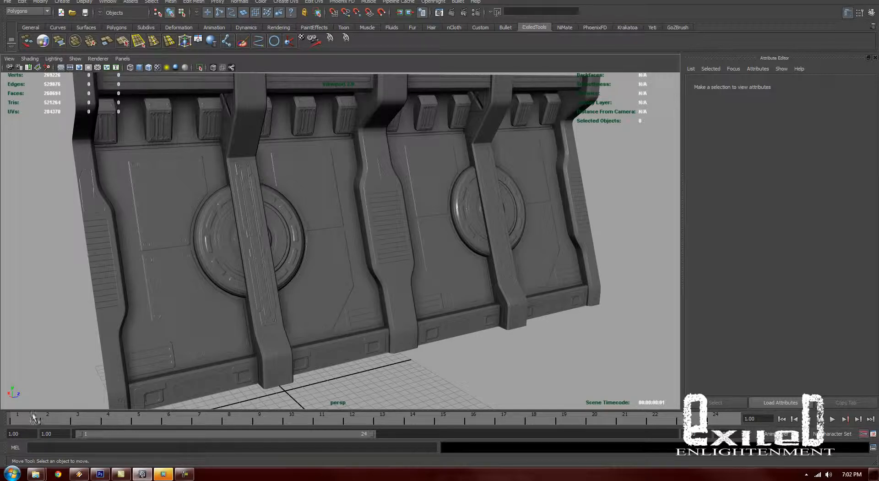
drag(414, 336, 387, 333)
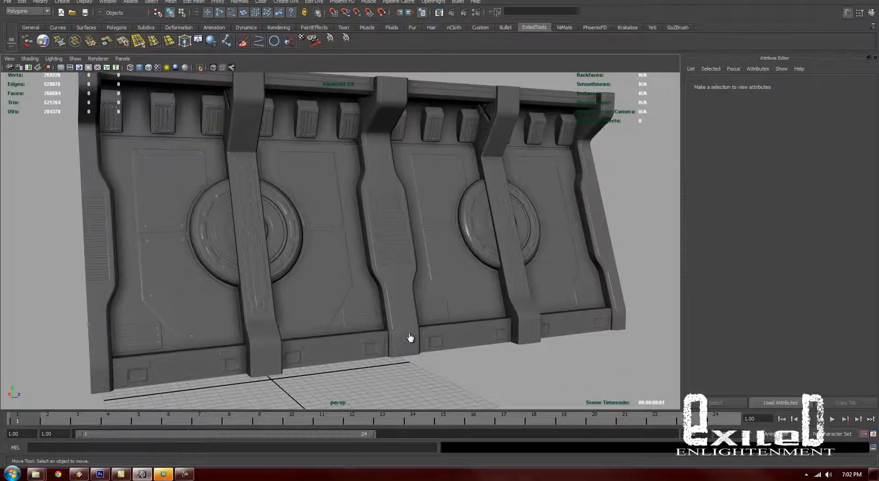